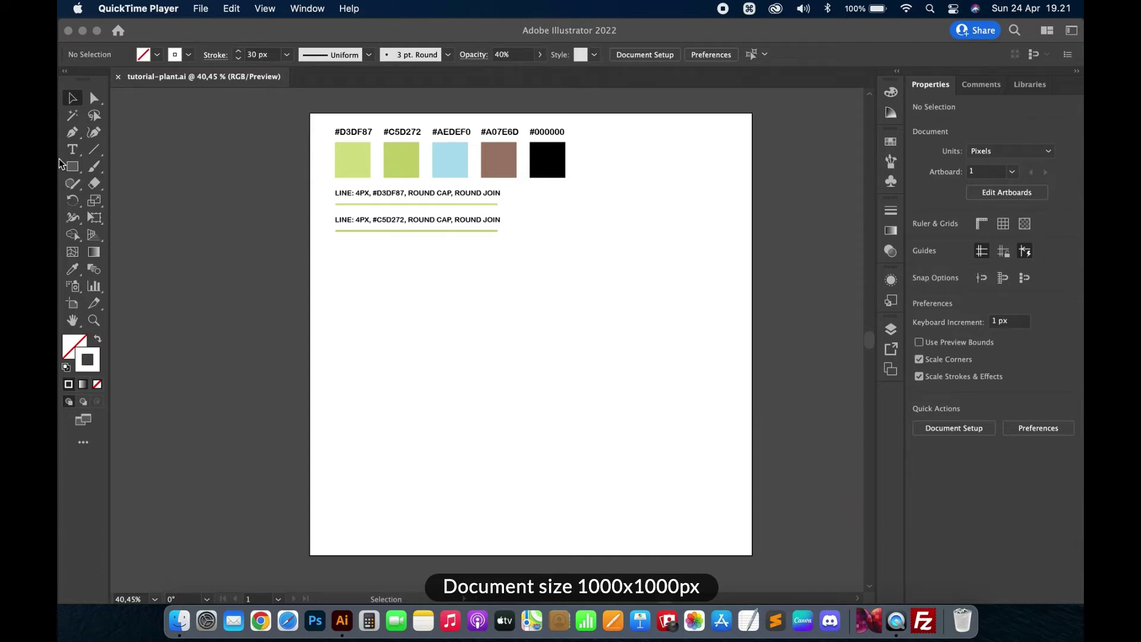
# Draw a rectangle about 166 × 237 px near the middle of the artboard
pyautogui.click(72, 168)
pyautogui.click(72, 167)
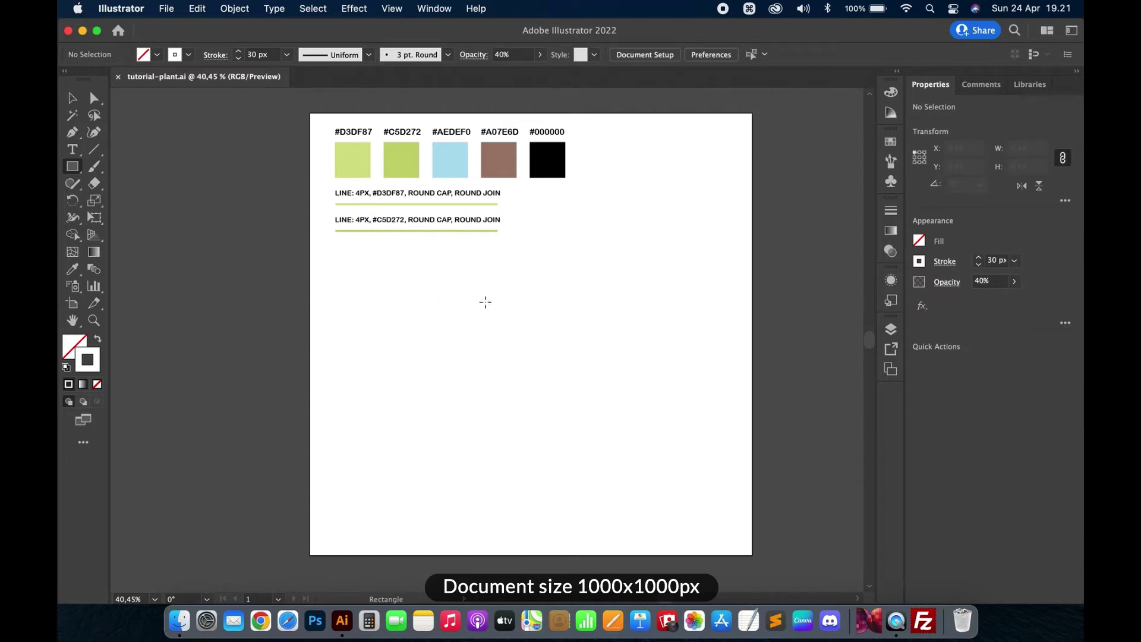
pyautogui.moveTo(475, 293)
pyautogui.mouseDown()
pyautogui.moveTo(563, 447)
pyautogui.moveTo(560, 401)
pyautogui.moveTo(557, 423)
pyautogui.moveTo(548, 396)
pyautogui.mouseUp()
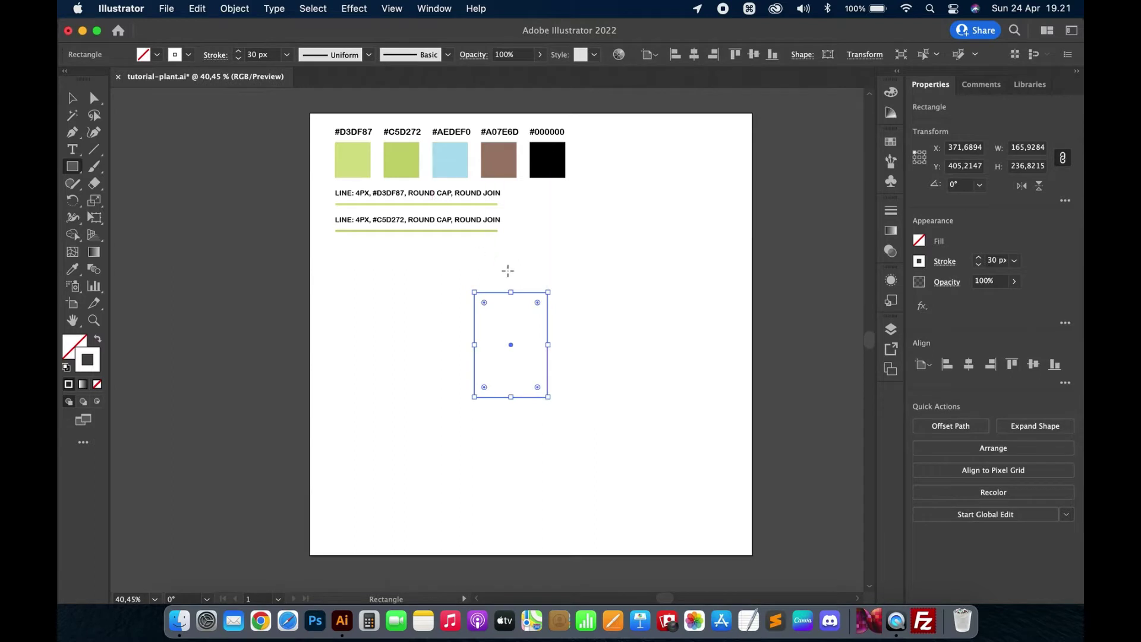
# Fill the rectangle with the light blue #AEDEF0 swatch colour and move its upper-left corner to about X 500, Y 511 px
pyautogui.press('i')
pyautogui.click(447, 149)
pyautogui.click(73, 98)
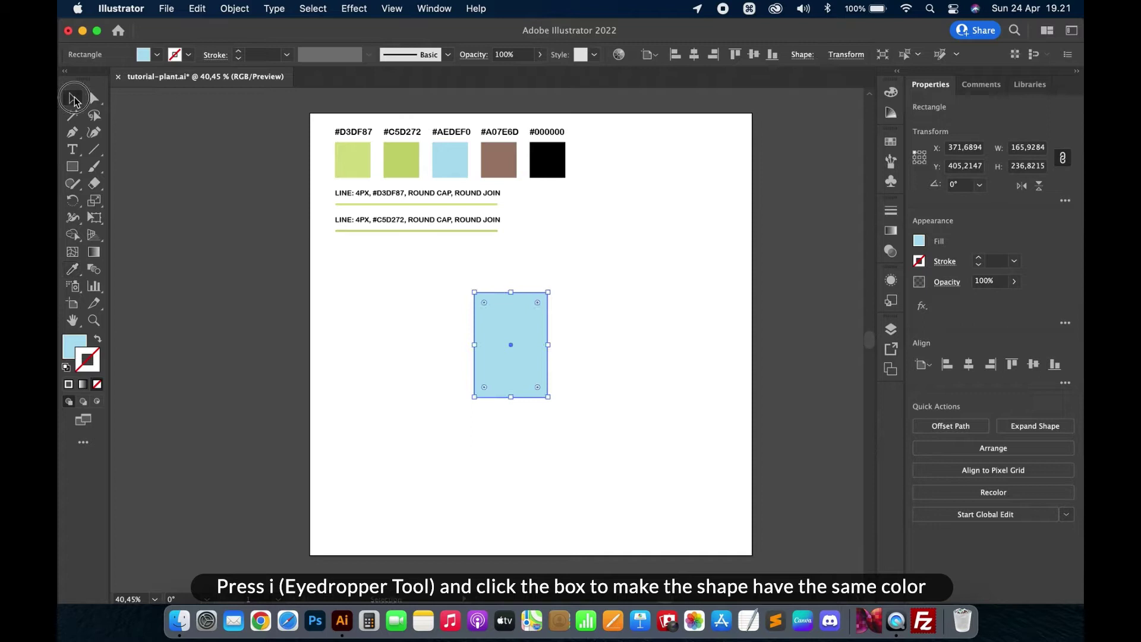
pyautogui.moveTo(513, 327); pyautogui.dragTo(572, 375)
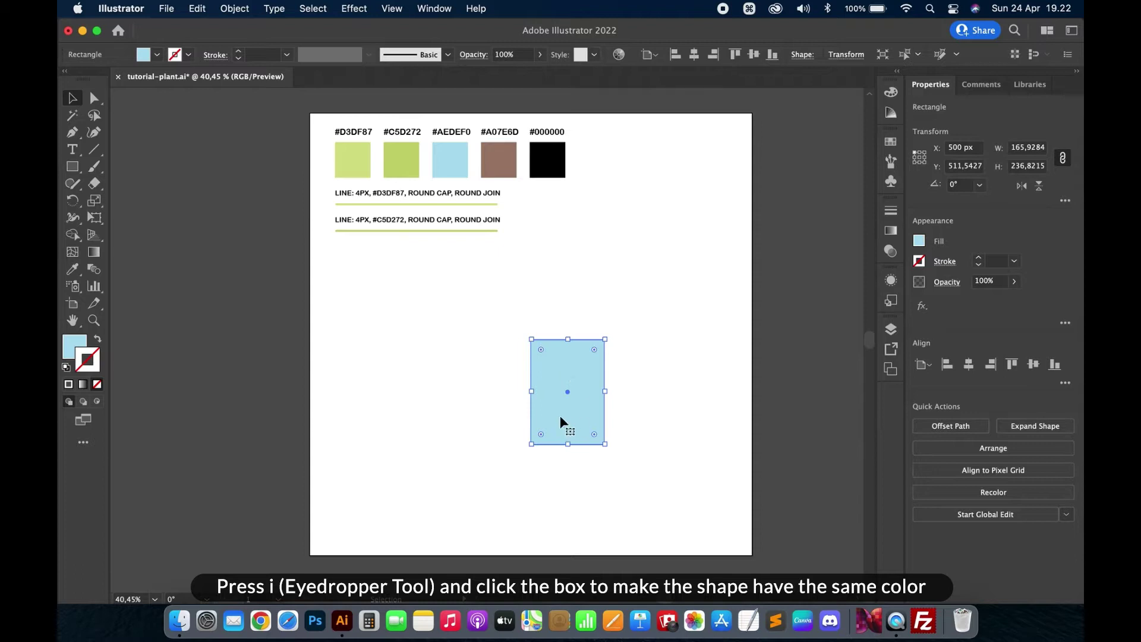
pyautogui.scroll(1, 561, 421)
pyautogui.moveTo(72, 168); pyautogui.dragTo(119, 201)
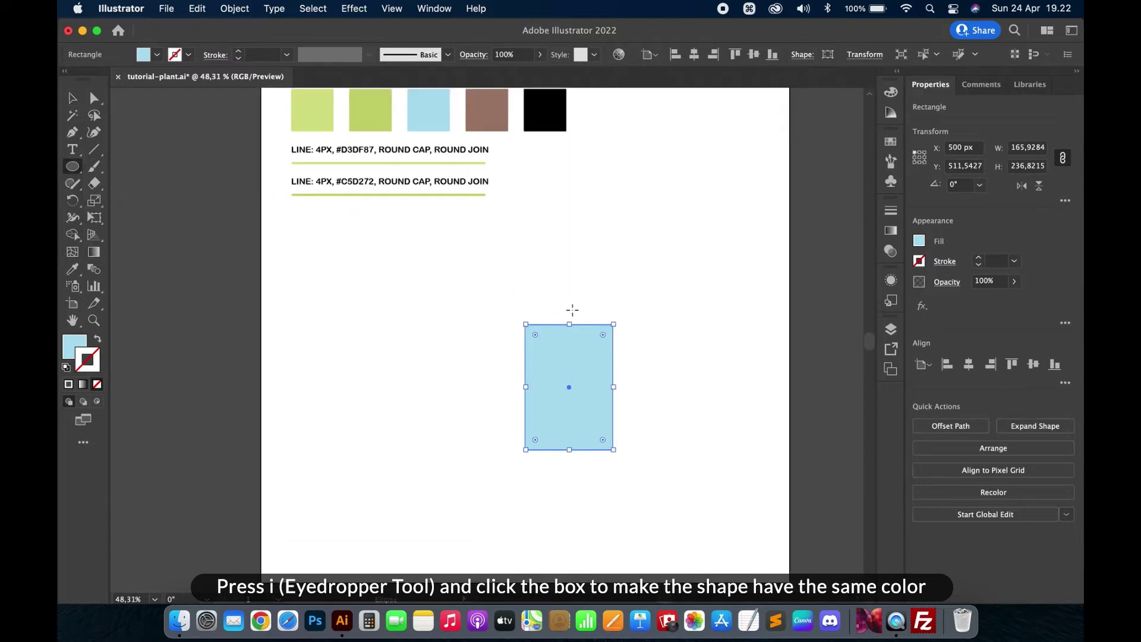
pyautogui.moveTo(566, 308); pyautogui.dragTo(609, 318)
pyautogui.scroll(3, 607, 316)
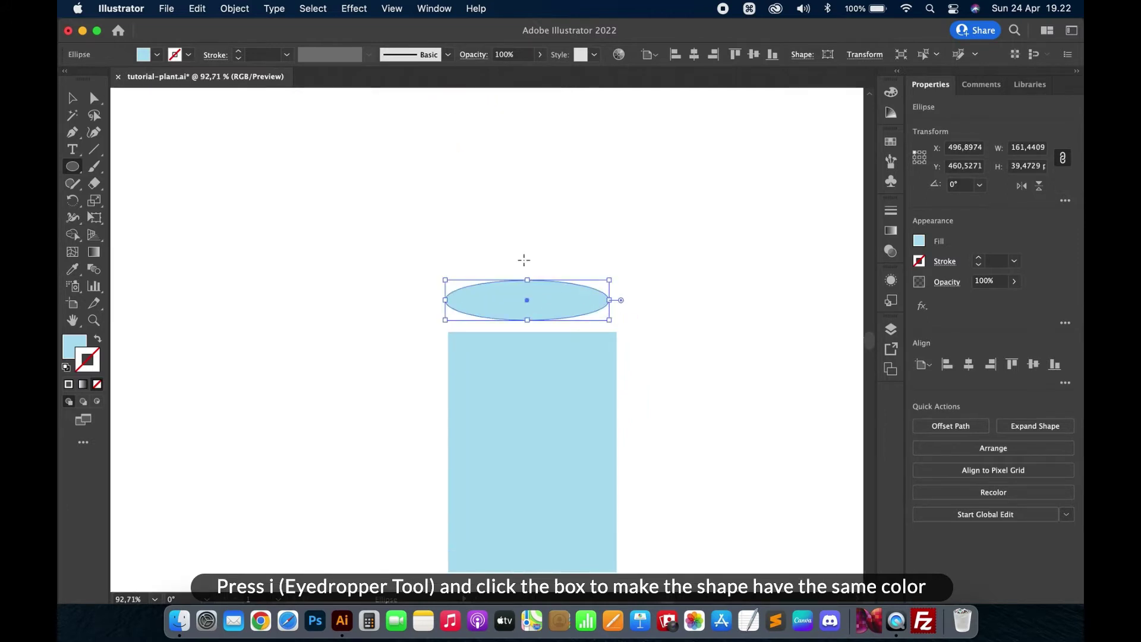
pyautogui.press('v')
pyautogui.press('BackSpace')
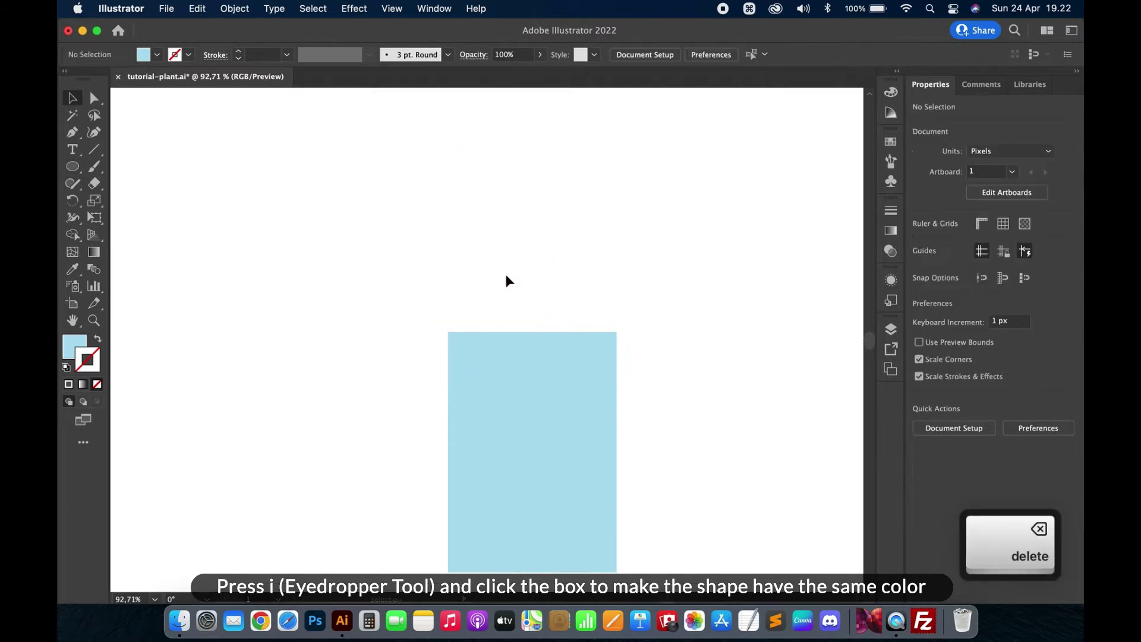
# Draw a light blue ellipse about 166 × 40 px across the rectangle's top edge, matching the rectangle's width
pyautogui.click(73, 166)
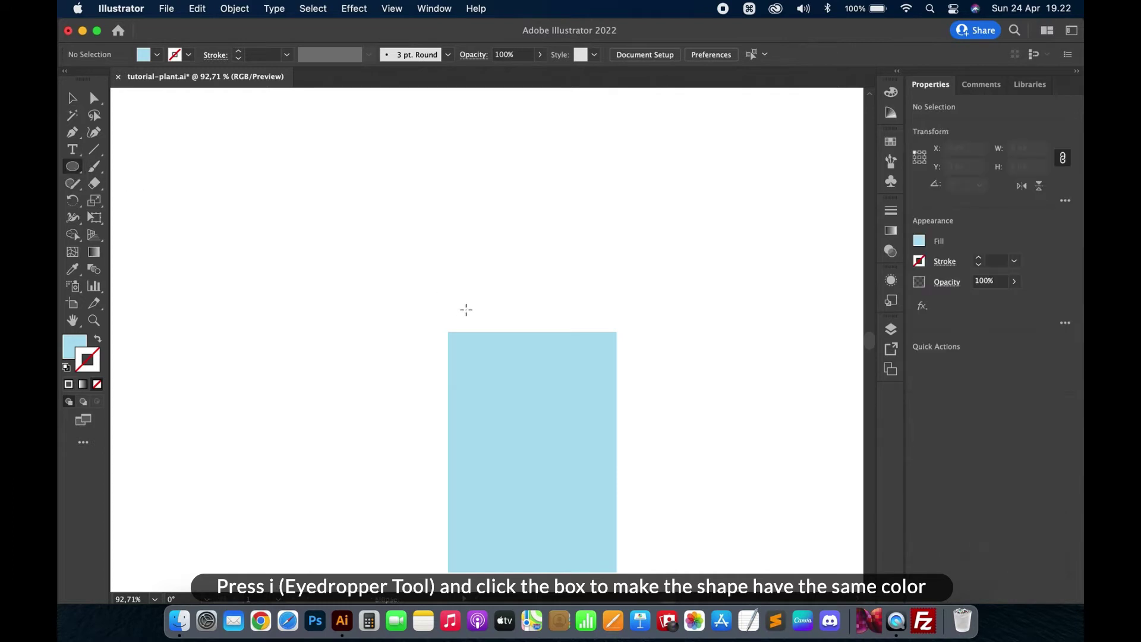
pyautogui.moveTo(448, 321); pyautogui.dragTo(618, 361)
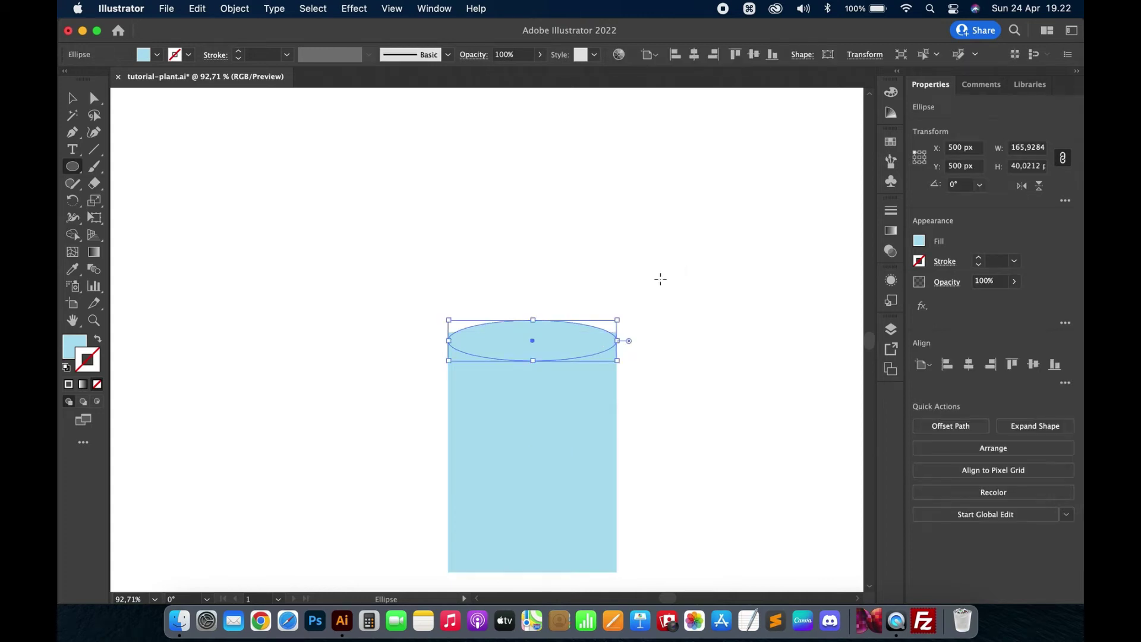
pyautogui.press('v')
# Nudge the ellipse up to Y 492 px so it is vertically centred on the rectangle's top edge
pyautogui.click(553, 338)
pyautogui.press('Up')
pyautogui.press('Up')
pyautogui.press('Up')
pyautogui.press('Up')
pyautogui.press('Up')
pyautogui.press('Up')
pyautogui.press('Up')
pyautogui.press('Up')
pyautogui.press('Up')
pyautogui.press('Up')
pyautogui.press('Up')
pyautogui.press('Up')
pyautogui.click(689, 338)
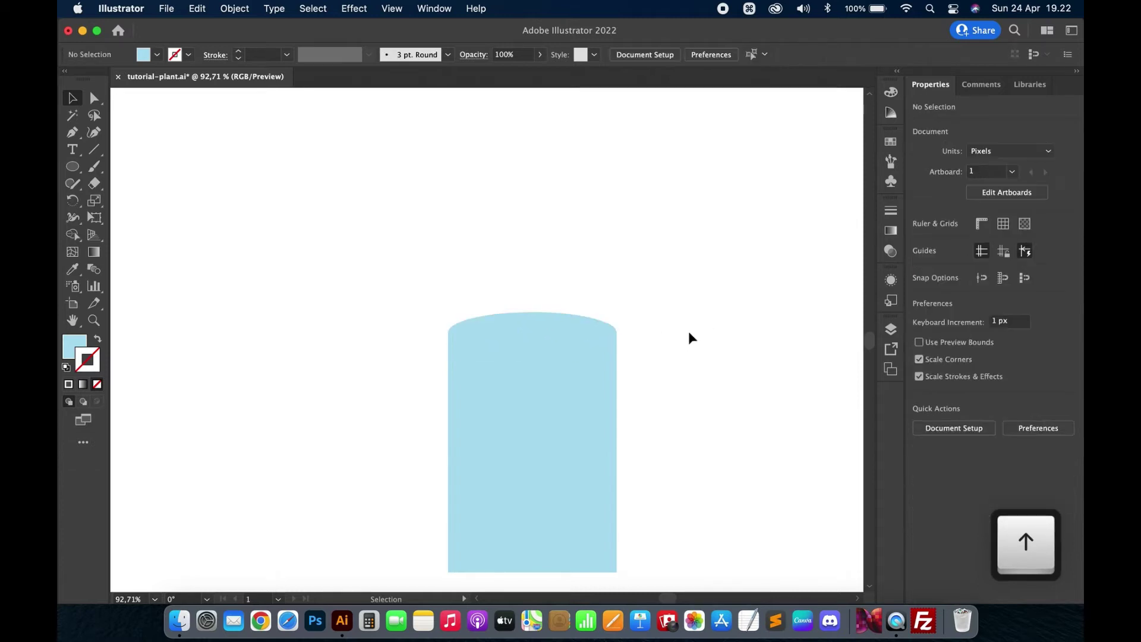
# Duplicate the ellipse in place and move the copy up 30 px to Y 462 px
pyautogui.click(563, 334)
pyautogui.scroll(3, 565, 339)
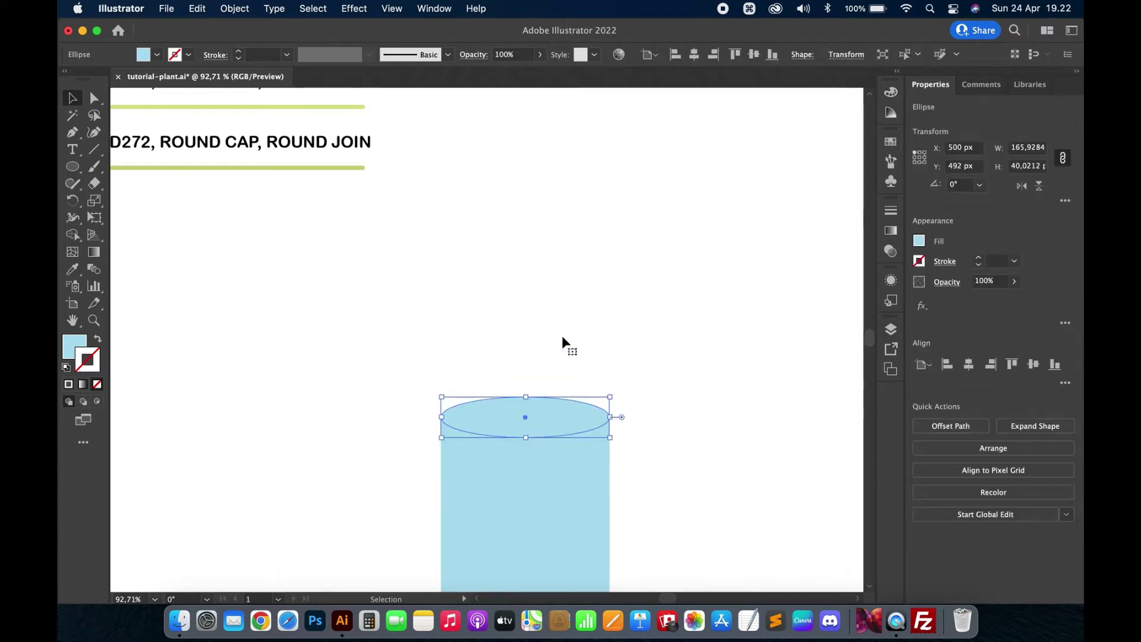
pyautogui.press('super+c')
pyautogui.press('super+f')
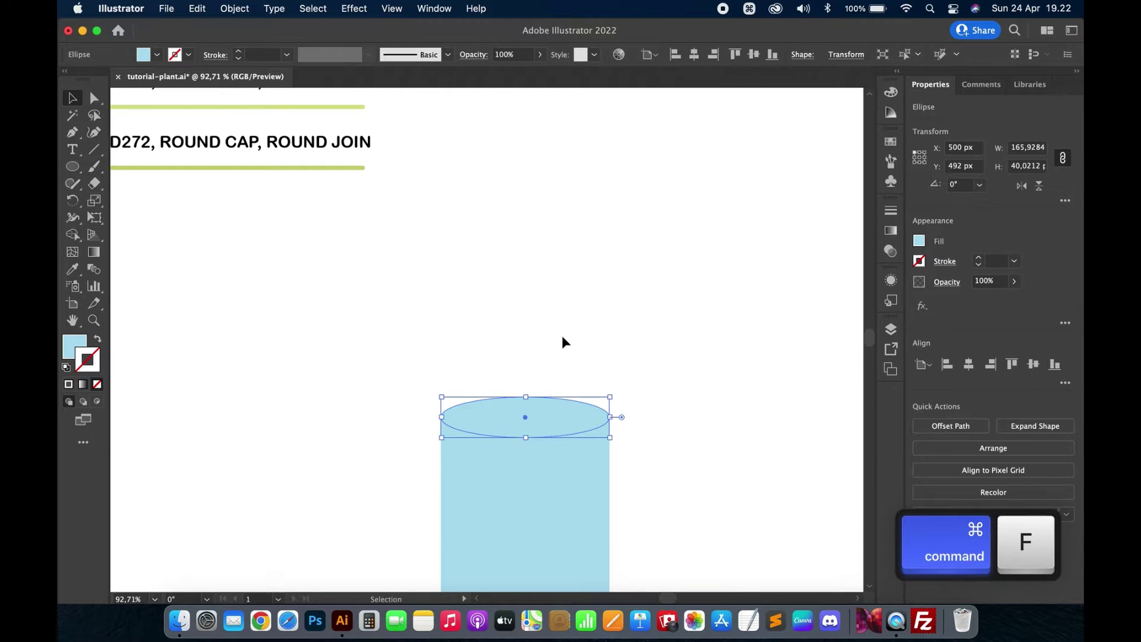
pyautogui.hotkey('shift', 'Up')
pyautogui.hotkey('shift', 'Up')
pyautogui.hotkey('shift', 'Up')
pyautogui.hotkey('shift', 'Down')
pyautogui.hotkey('shift', 'Up')
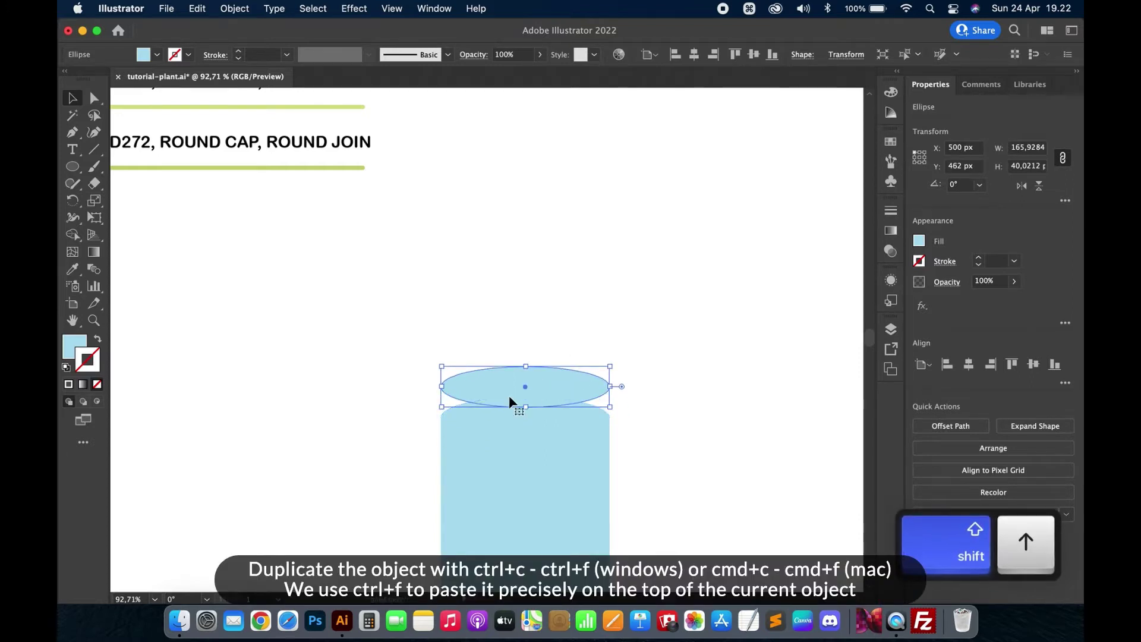
# Fill the ellipse copy with the black #000000 swatch colour and set its opacity to 10%
pyautogui.scroll(-2, 417, 309)
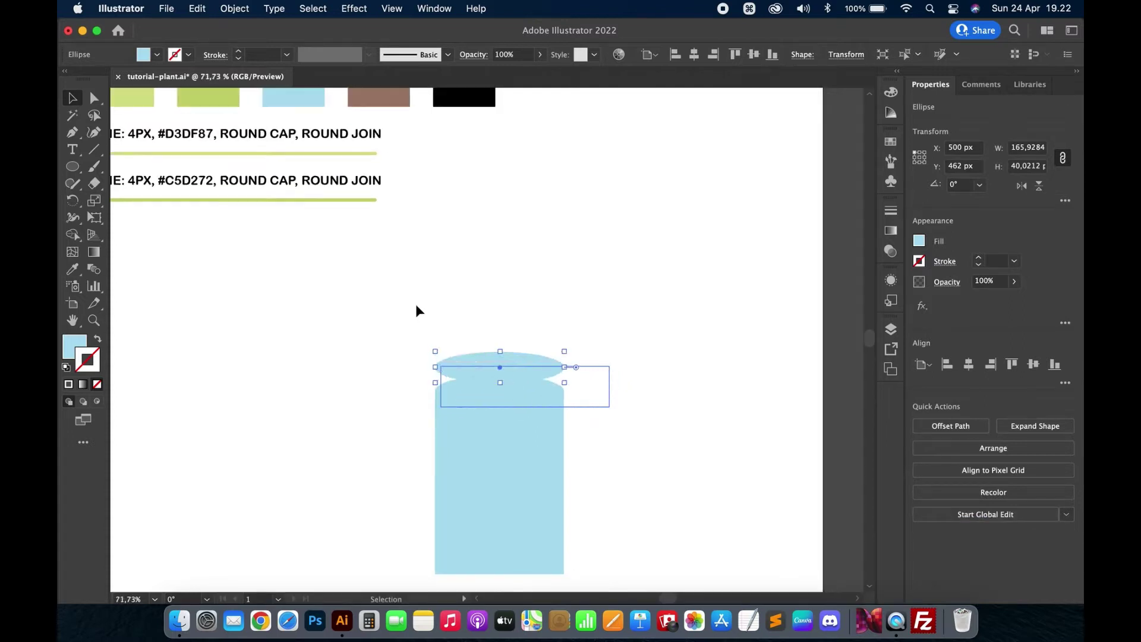
pyautogui.press('i')
pyautogui.click(468, 97)
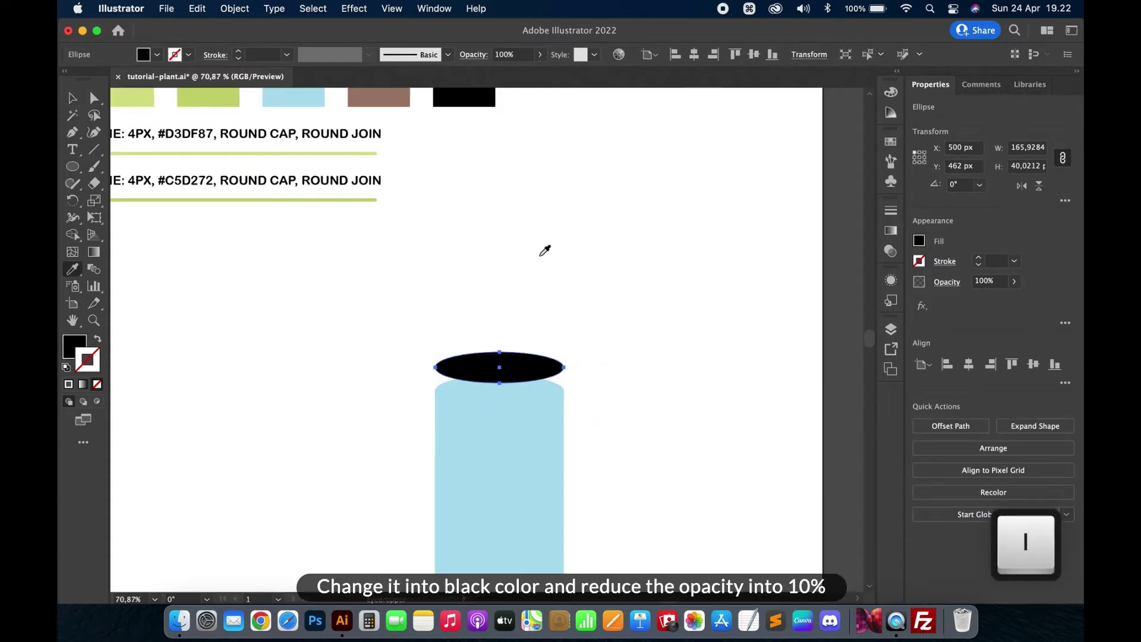
pyautogui.press('v')
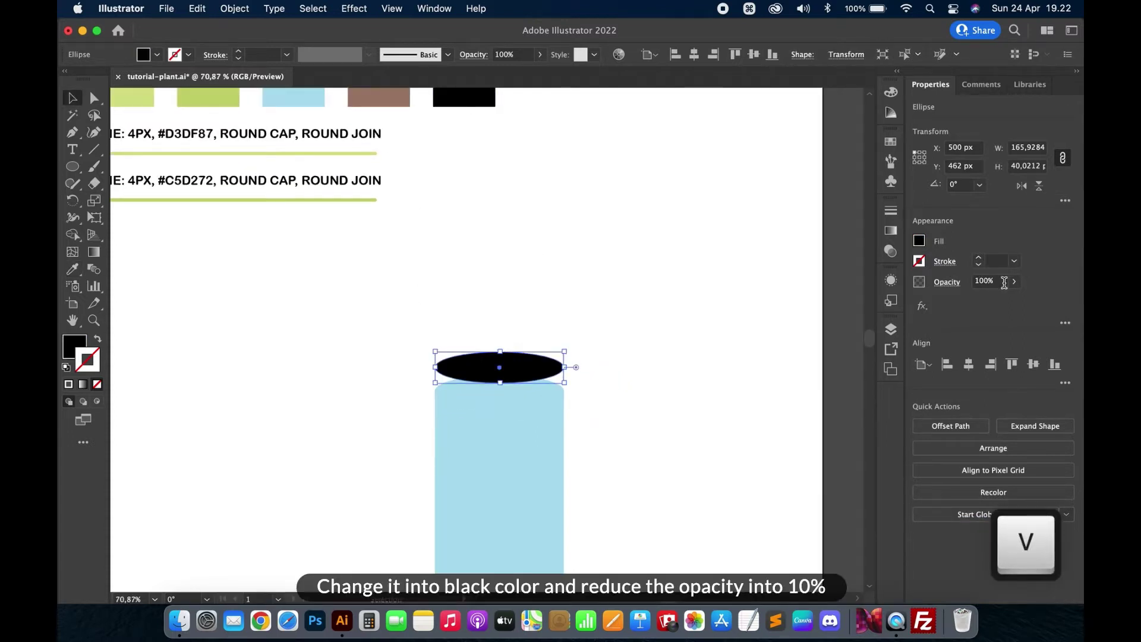
pyautogui.click(1003, 282)
pyautogui.write('10')
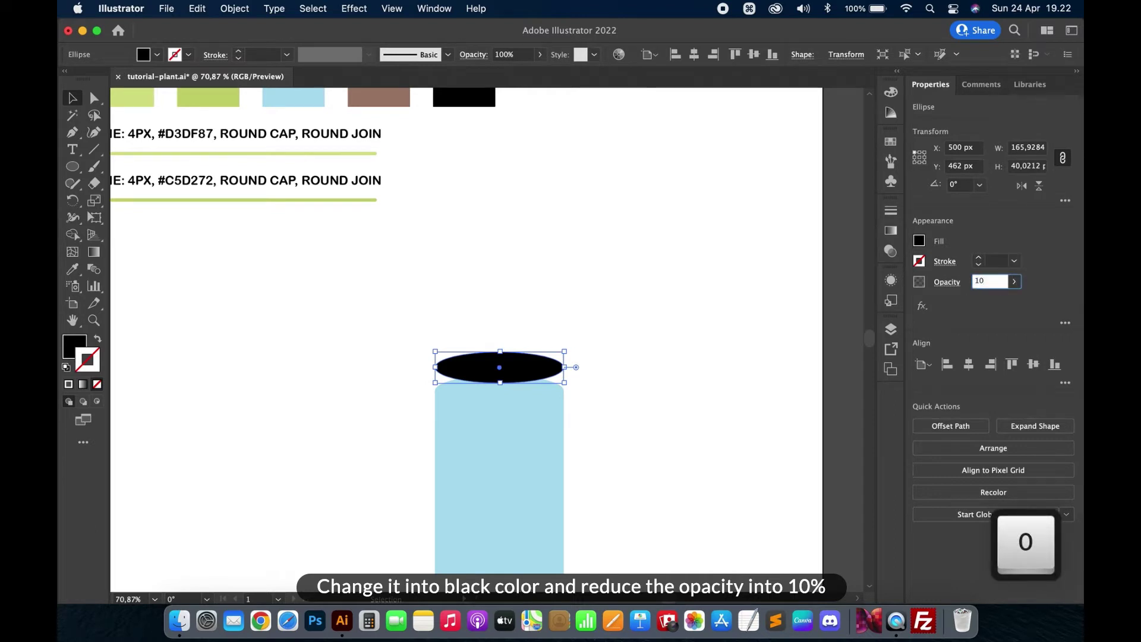
pyautogui.press('Return')
pyautogui.click(618, 336)
# Move the semi-transparent ellipse down 30 px so it exactly covers the blue ellipse at the cylinder's top
pyautogui.click(520, 363)
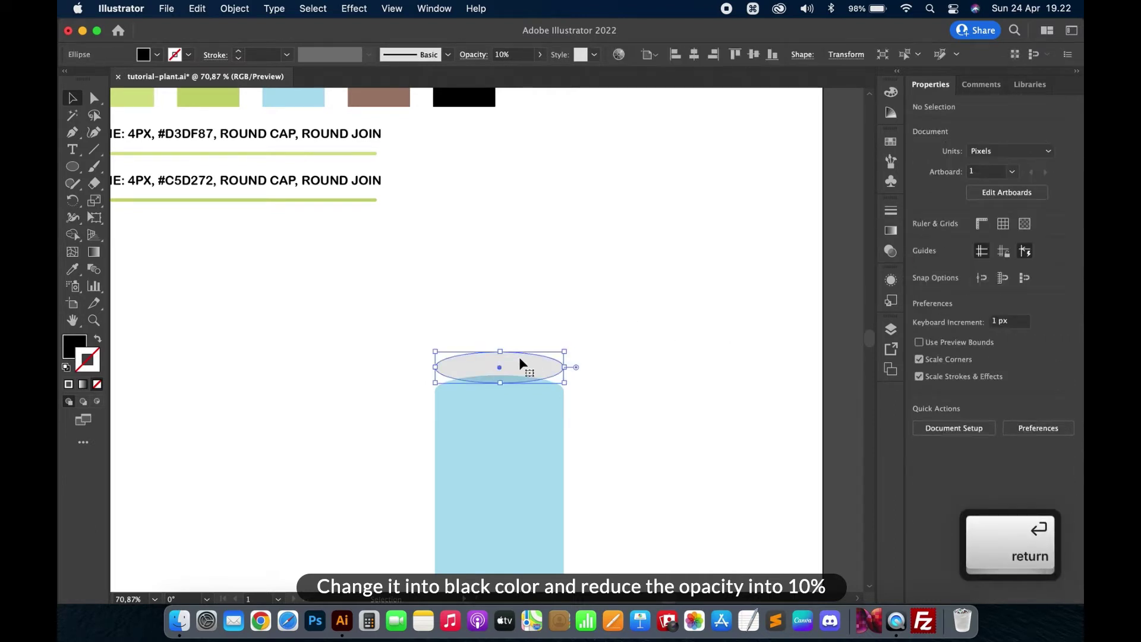
pyautogui.hotkey('shift', 'Down')
pyautogui.hotkey('shift', 'Down')
pyautogui.hotkey('shift', 'Down')
pyautogui.hotkey('shift', 'Down')
pyautogui.hotkey('shift', 'Down')
pyautogui.hotkey('shift', 'Down')
pyautogui.click(656, 321)
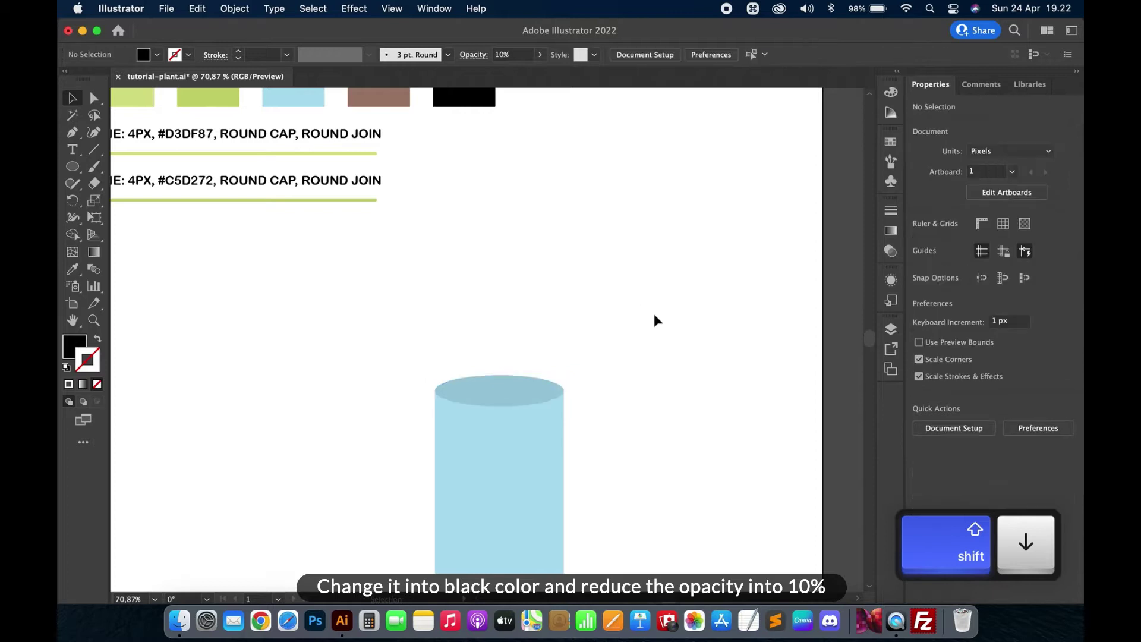
# Bend the rectangle's straight bottom edge into a shallow downward curve with the Anchor Point tool
pyautogui.scroll(-5, 656, 321)
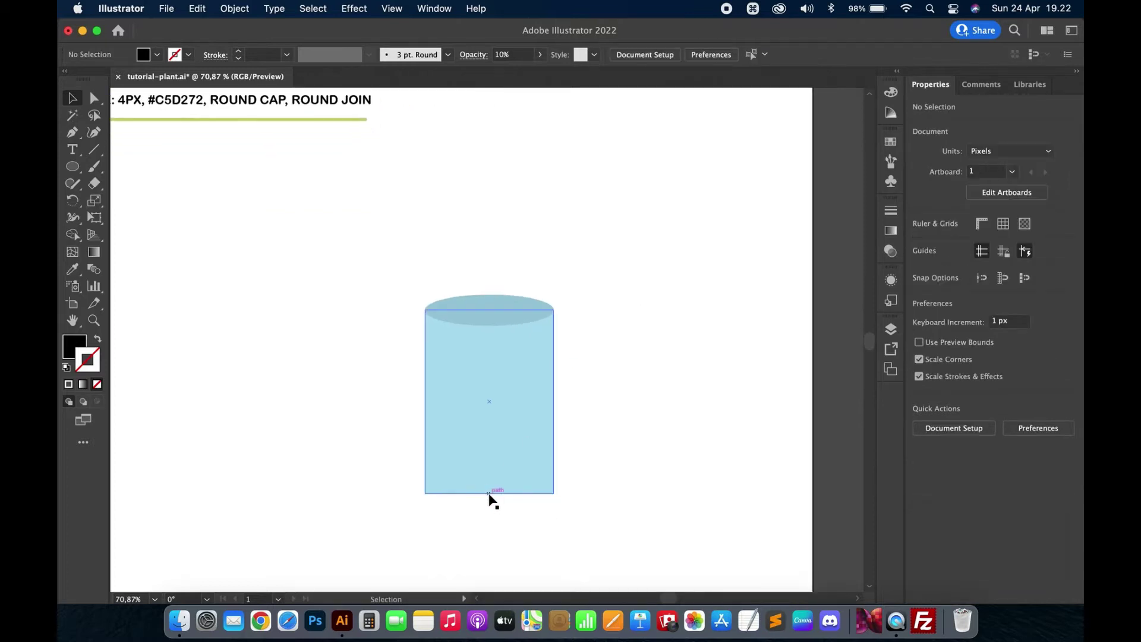
pyautogui.moveTo(72, 132); pyautogui.dragTo(140, 183)
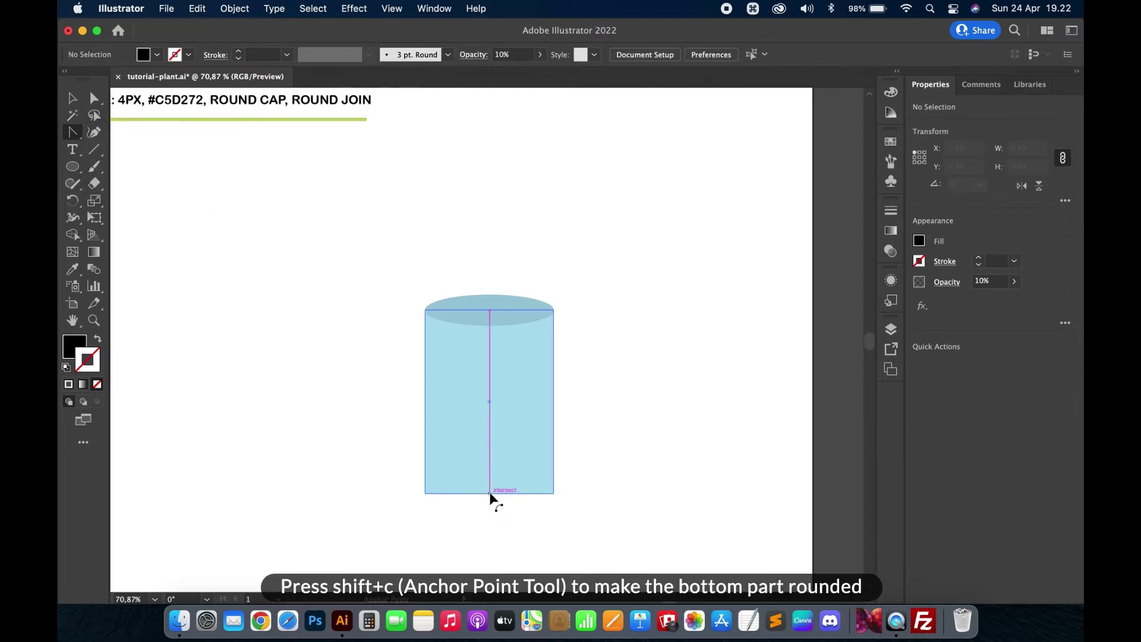
pyautogui.moveTo(490, 494); pyautogui.dragTo(491, 509)
# Slightly round both bottom corners of the blue pot body together with the Direct Selection tool
pyautogui.press('a')
pyautogui.click(554, 493)
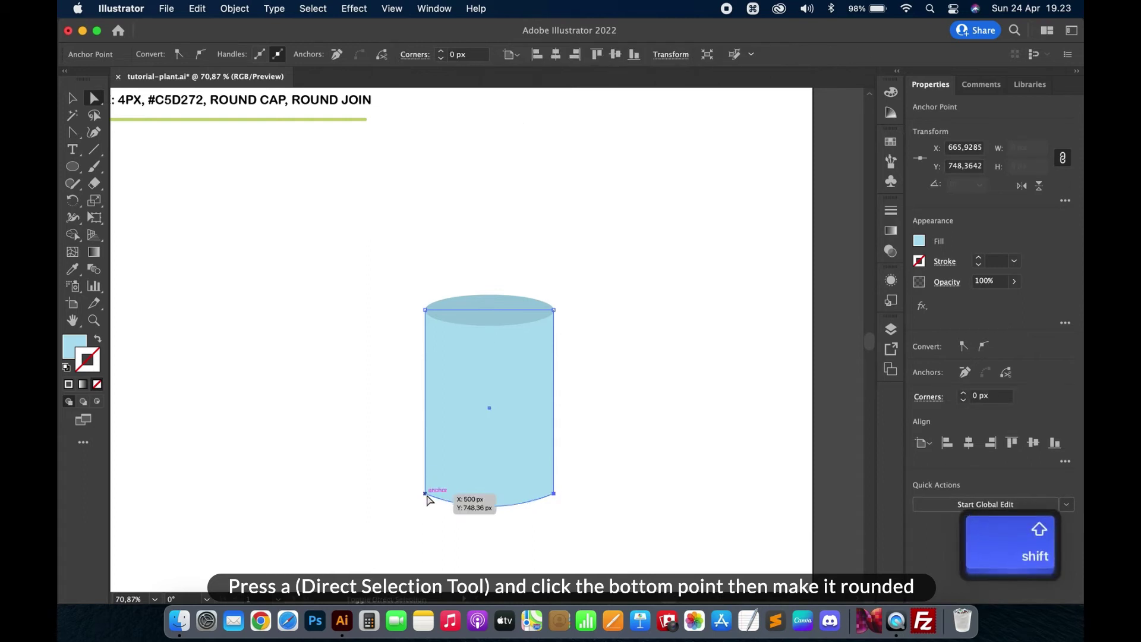
pyautogui.keyDown('shift'); pyautogui.click(426, 495); pyautogui.keyUp('shift')
pyautogui.moveTo(546, 489); pyautogui.dragTo(544, 474)
pyautogui.press('v')
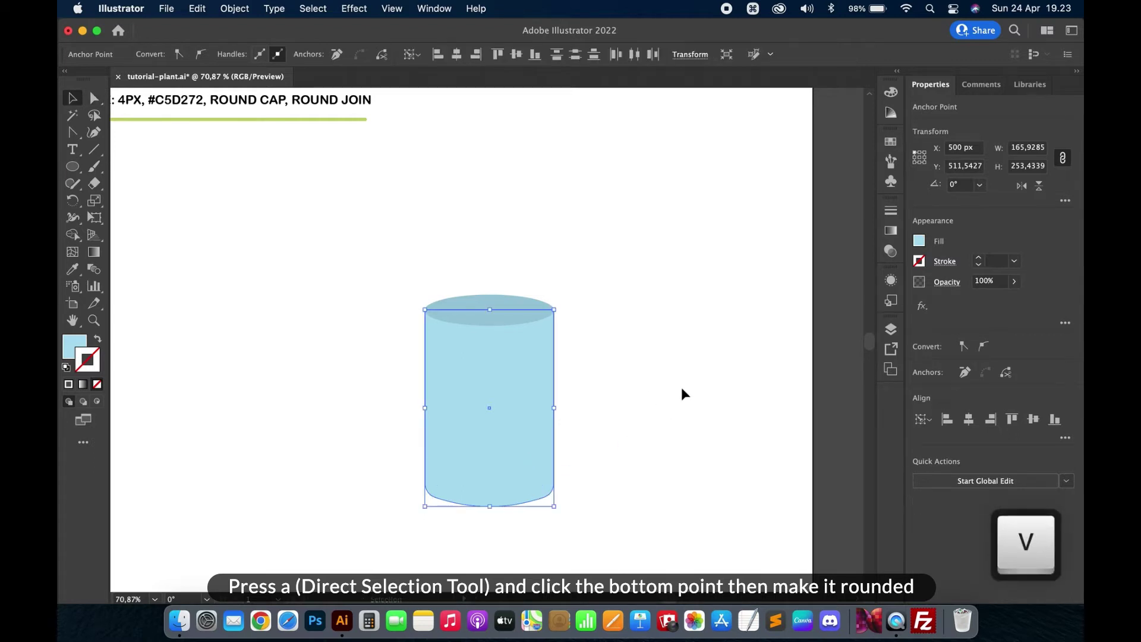
pyautogui.click(681, 388)
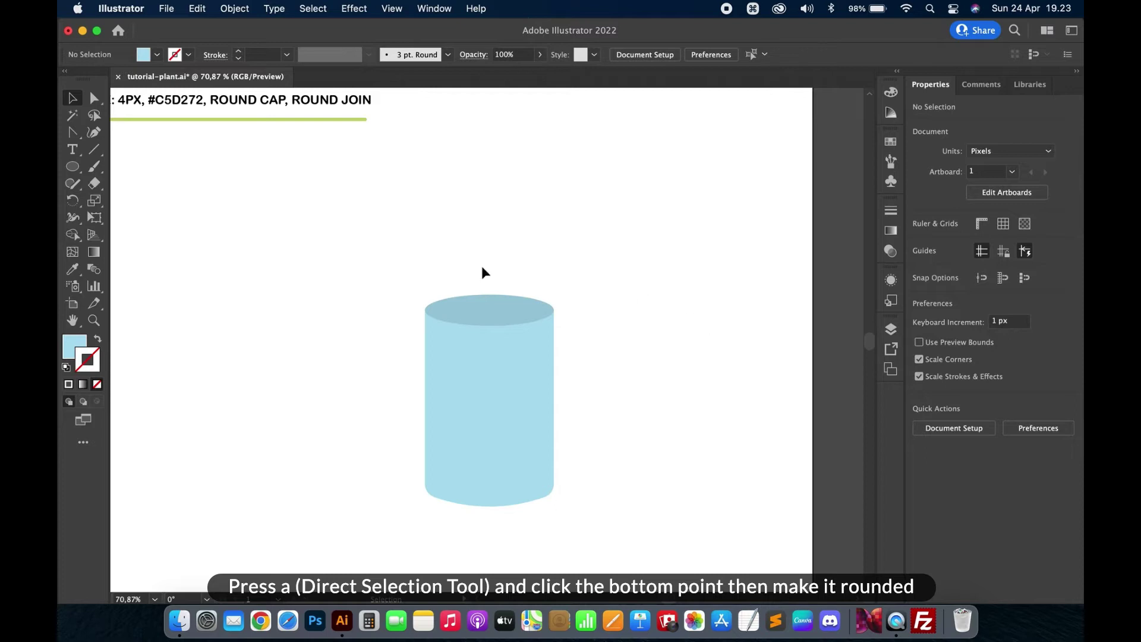
# Offset the path of the semi-transparent top ellipse by -8 px to create a smaller inner shape, and select that shape
pyautogui.scroll(2, 484, 272)
pyautogui.click(498, 355)
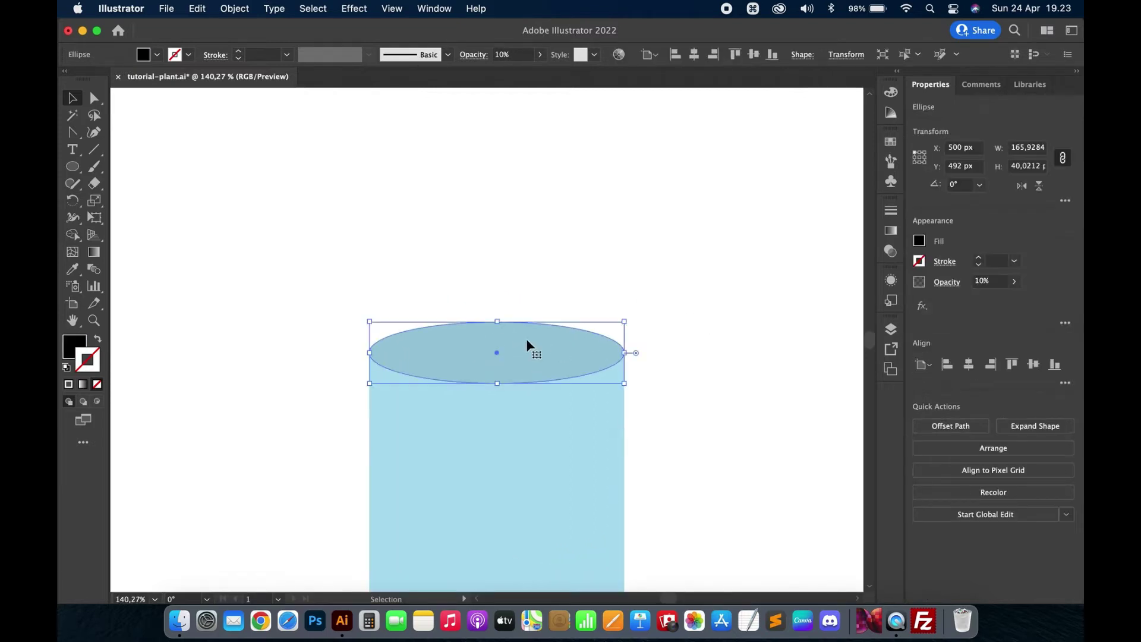
pyautogui.click(234, 8)
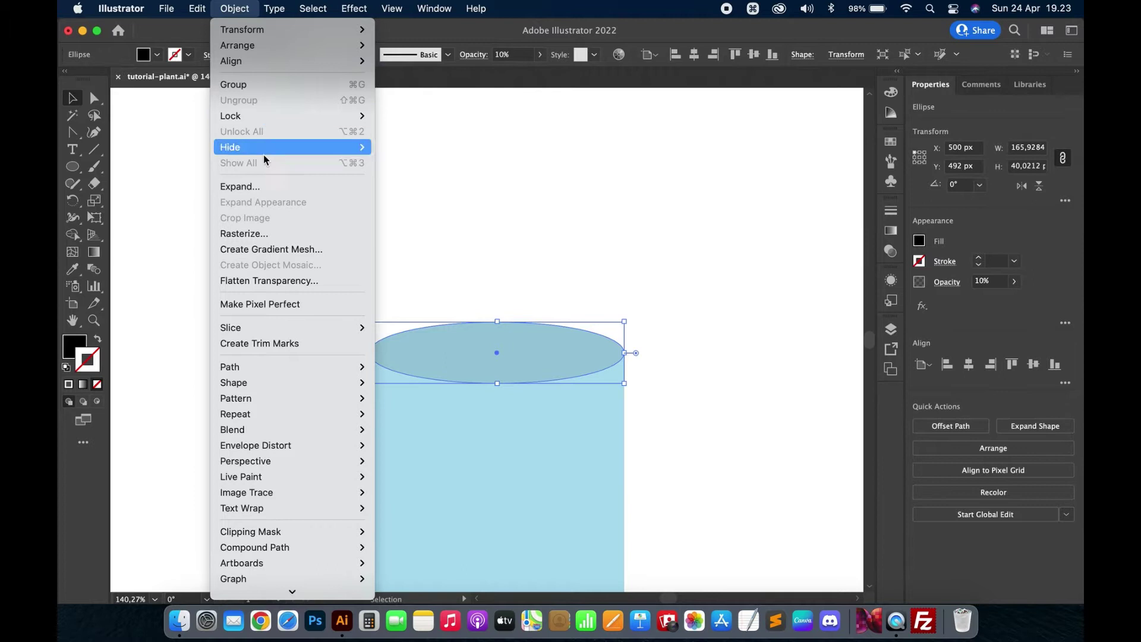
pyautogui.moveTo(273, 371)
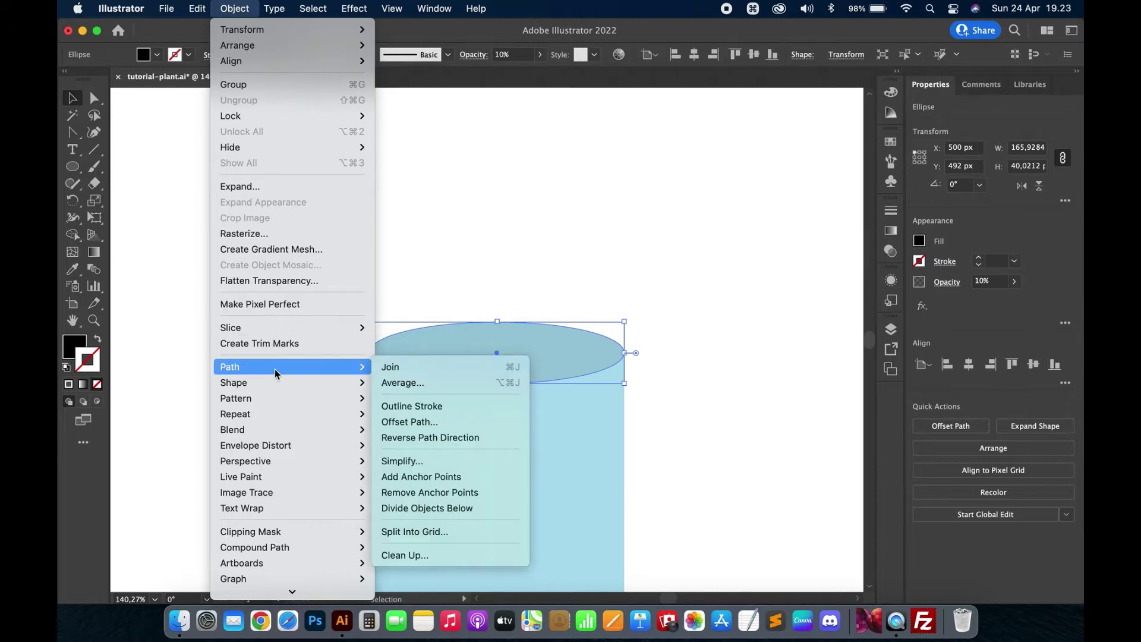
pyautogui.click(409, 421)
pyautogui.write('-10')
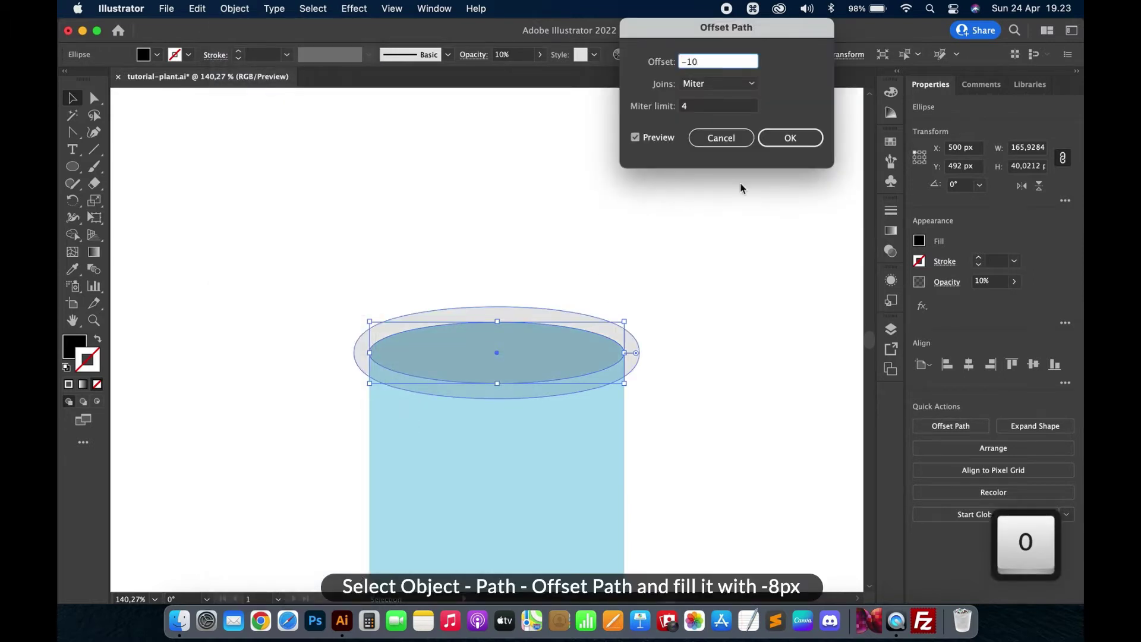
pyautogui.click(789, 139)
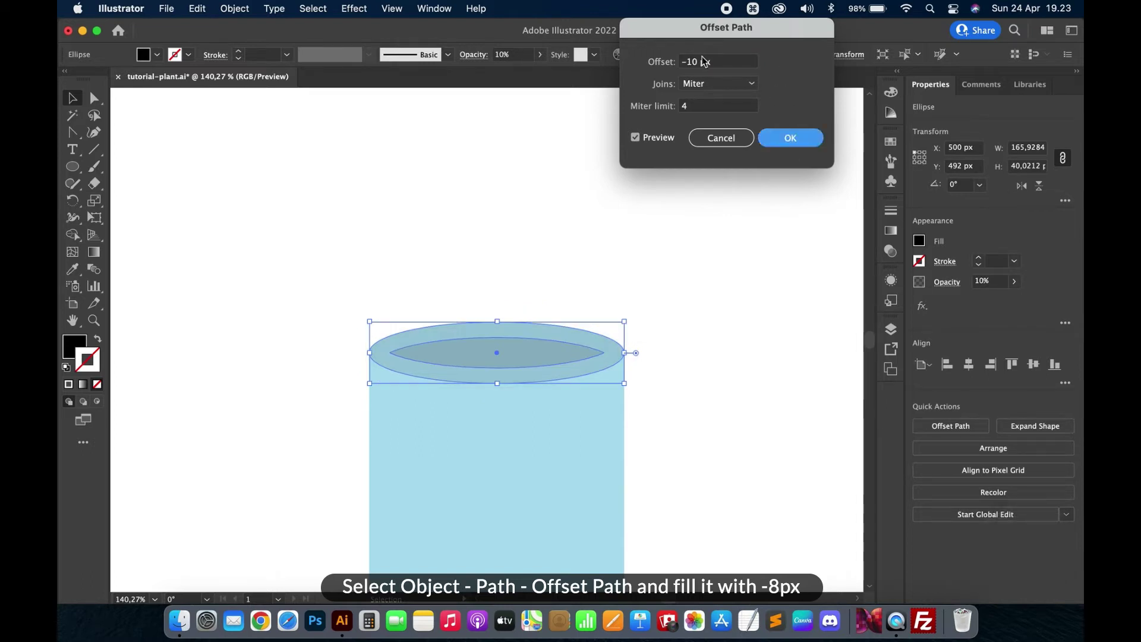
pyautogui.moveTo(720, 57); pyautogui.dragTo(691, 59)
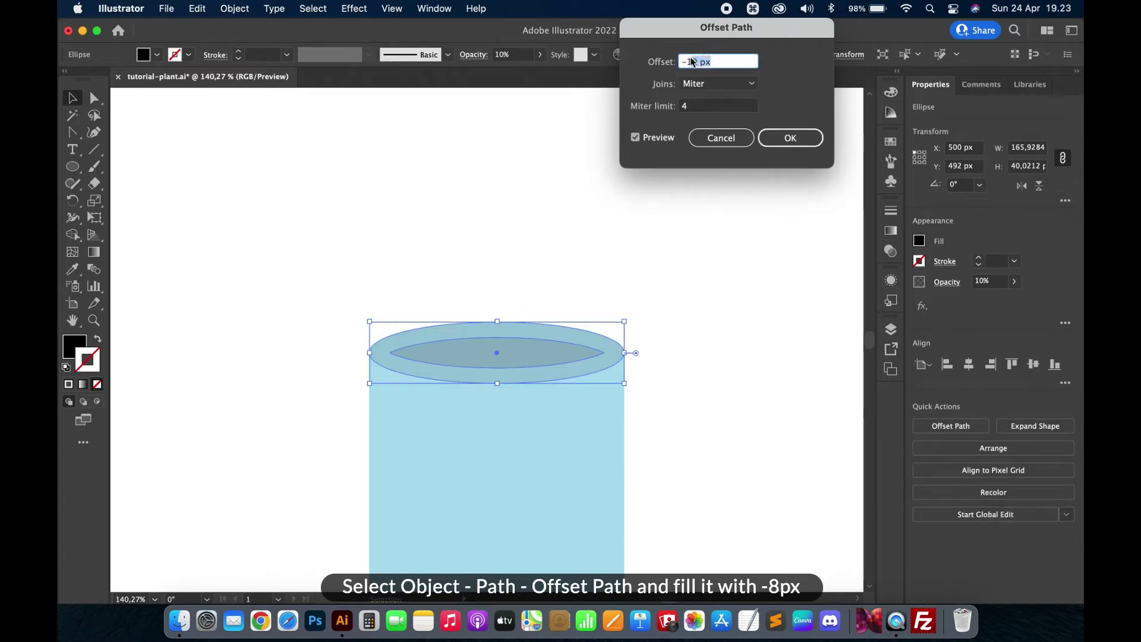
pyautogui.write('8')
pyautogui.click(798, 142)
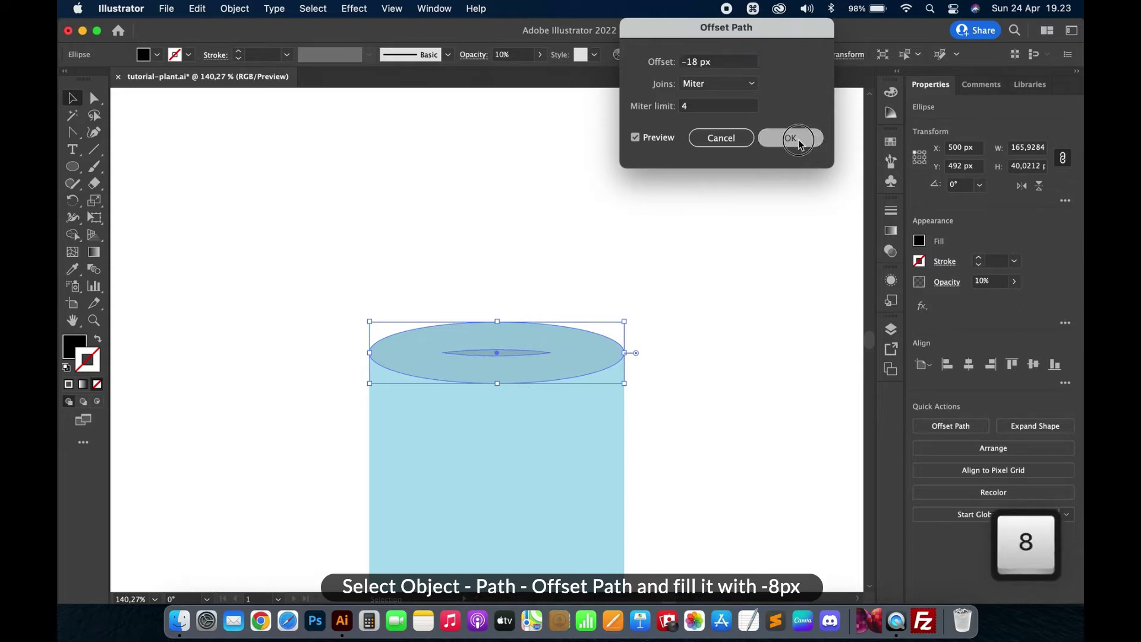
pyautogui.click(691, 62)
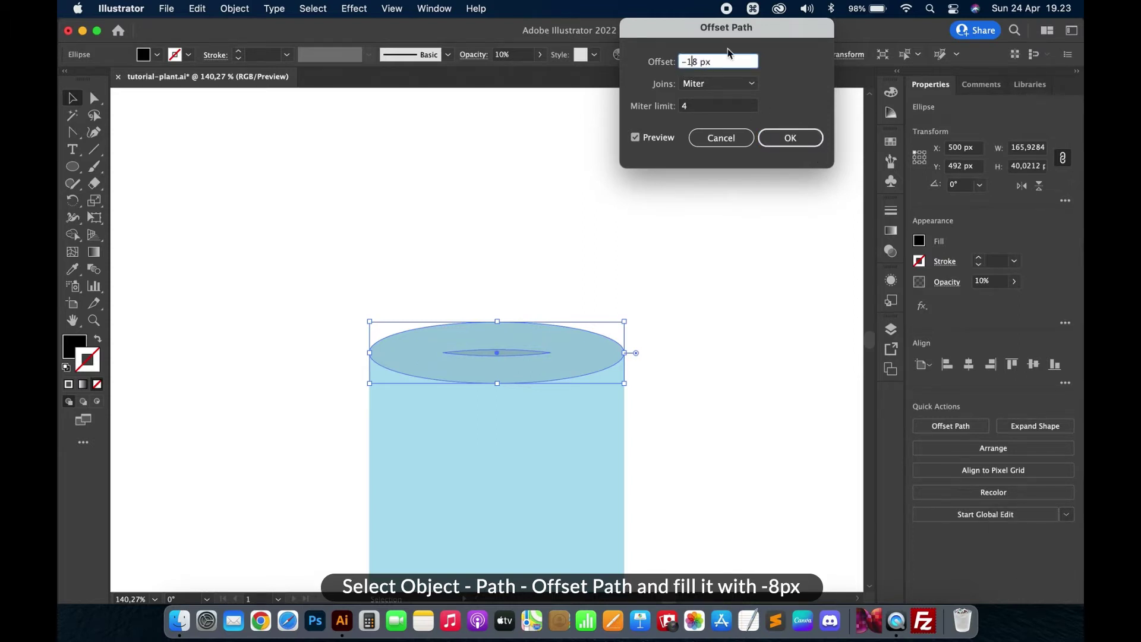
pyautogui.press('BackSpace')
pyautogui.click(790, 139)
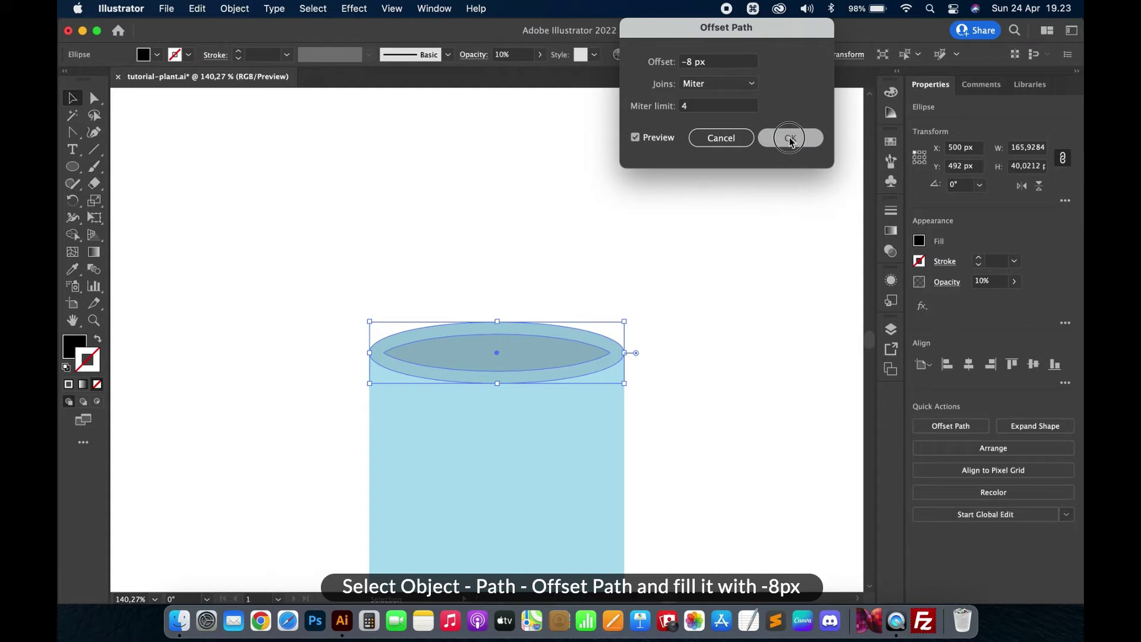
pyautogui.click(790, 140)
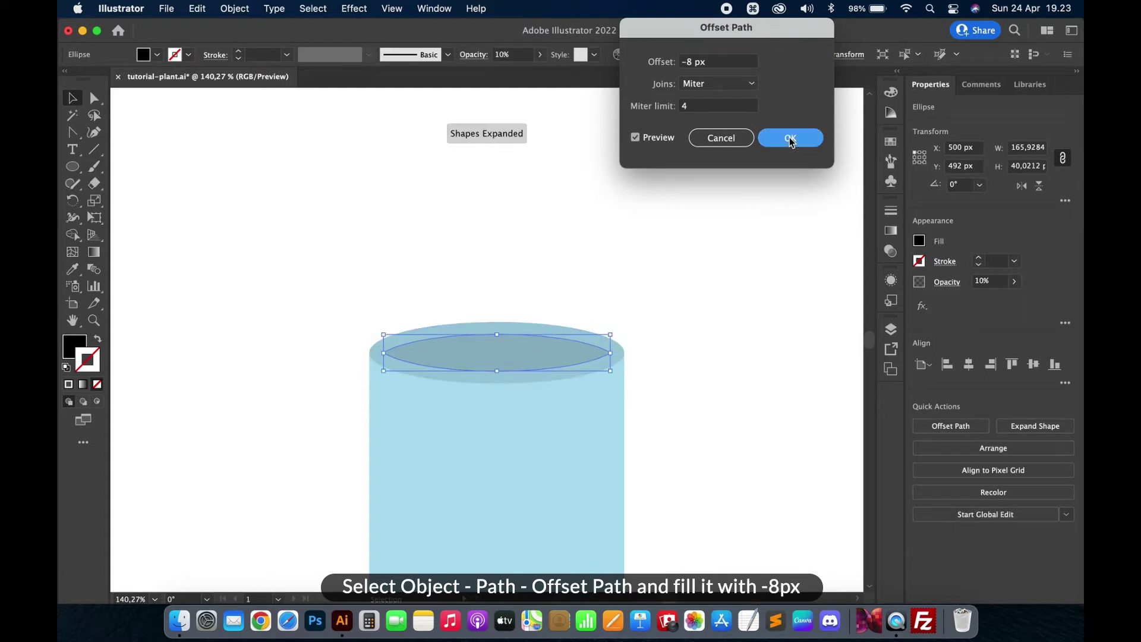
pyautogui.click(618, 219)
pyautogui.click(499, 355)
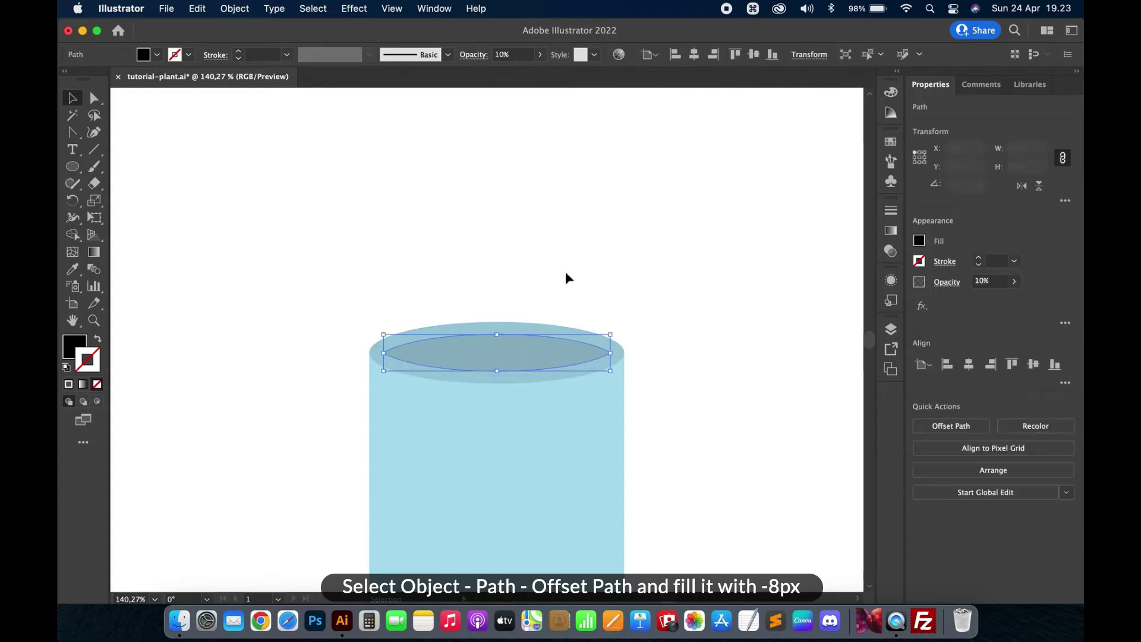
# Duplicate the inner top ellipse in place in front of the original and move the copy down 10 px
pyautogui.press('super+c')
pyautogui.press('super+f')
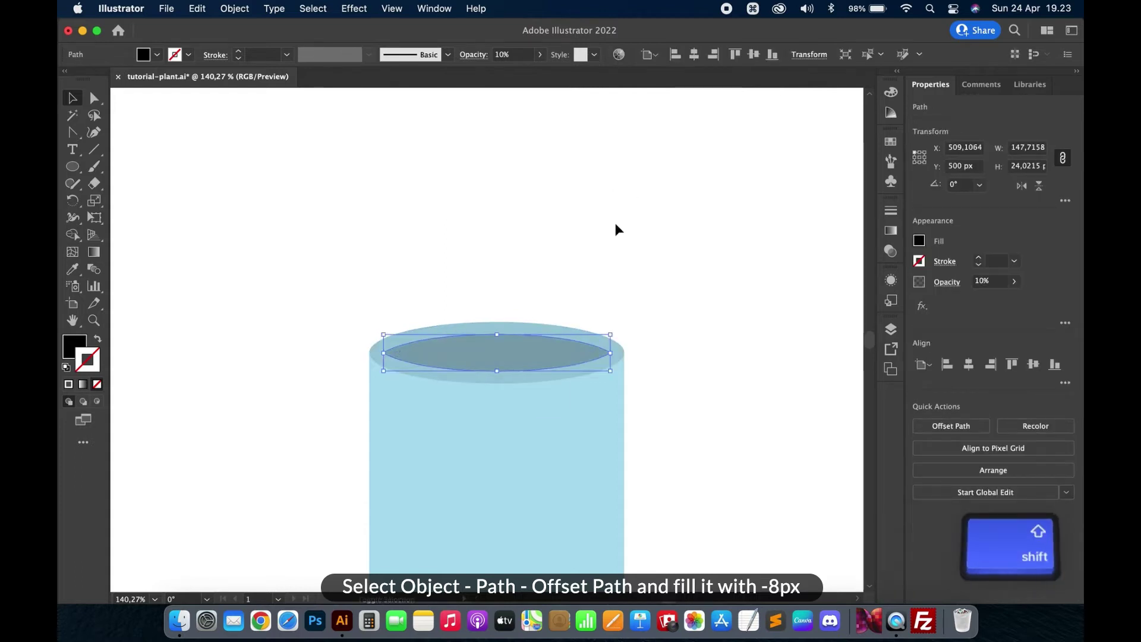
pyautogui.hotkey('shift', 'Down')
pyautogui.hotkey('shift', 'Down')
pyautogui.hotkey('shift', 'Up')
# Fill the copied inner ellipse with the brown palette swatch, sampling it with the Eyedropper
pyautogui.scroll(-3, 606, 257)
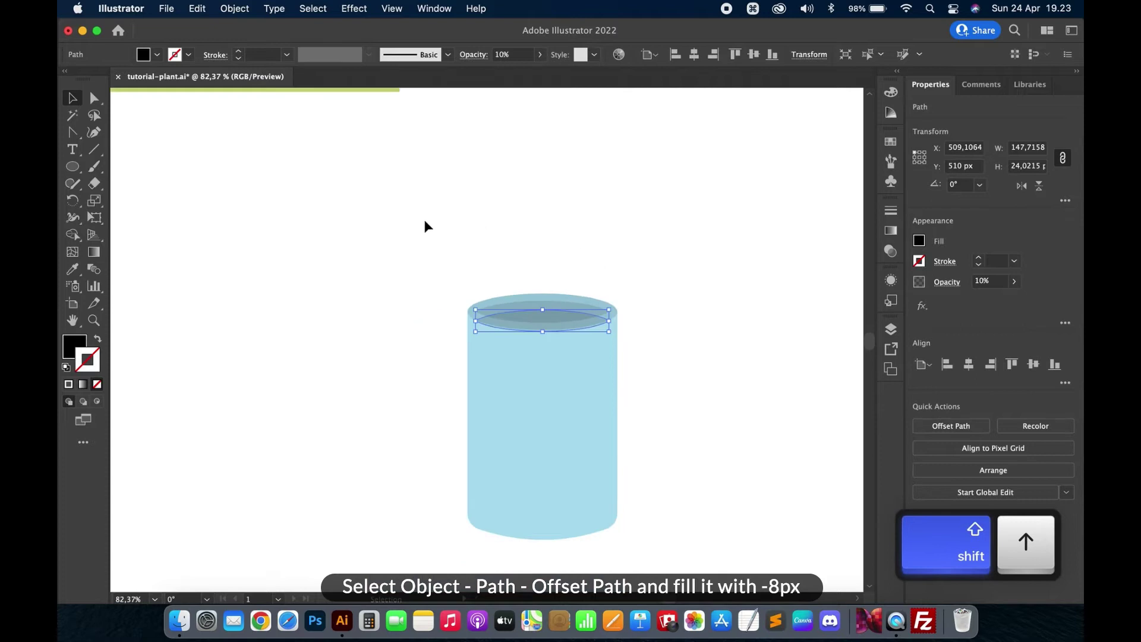
pyautogui.scroll(-3, 425, 226)
pyautogui.press('i')
pyautogui.click(419, 94)
pyautogui.press('v')
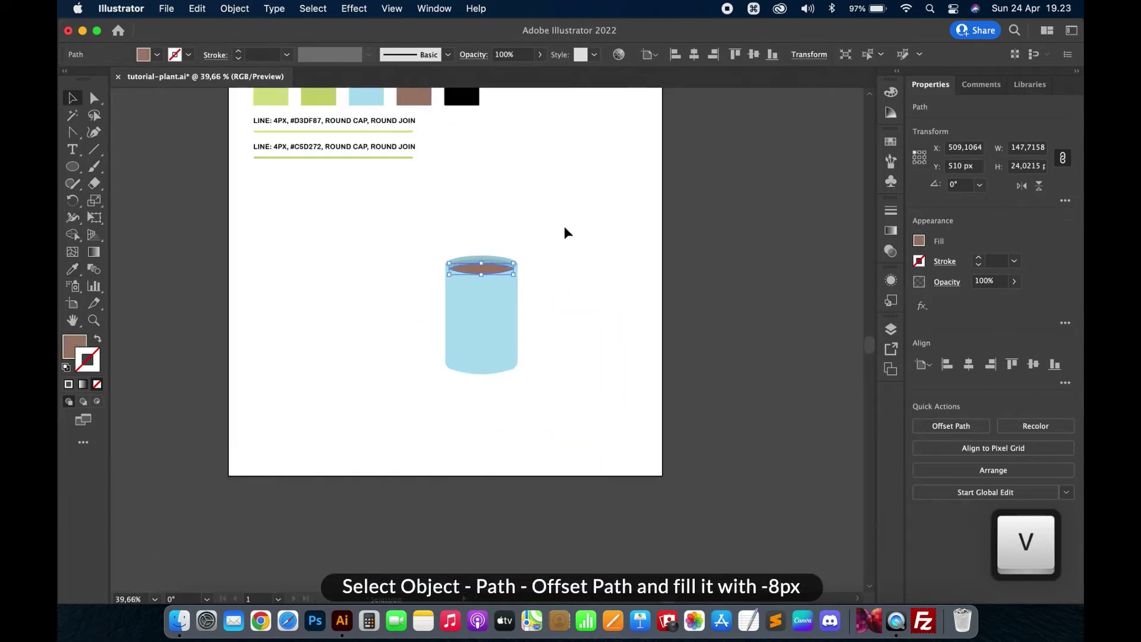
# Nudge the brown ellipse a further 3 px down within the pot's opening
pyautogui.scroll(5, 565, 227)
pyautogui.scroll(-2, 565, 227)
pyautogui.hscroll(-3, 565, 227)
pyautogui.hotkey('shift', 'Down')
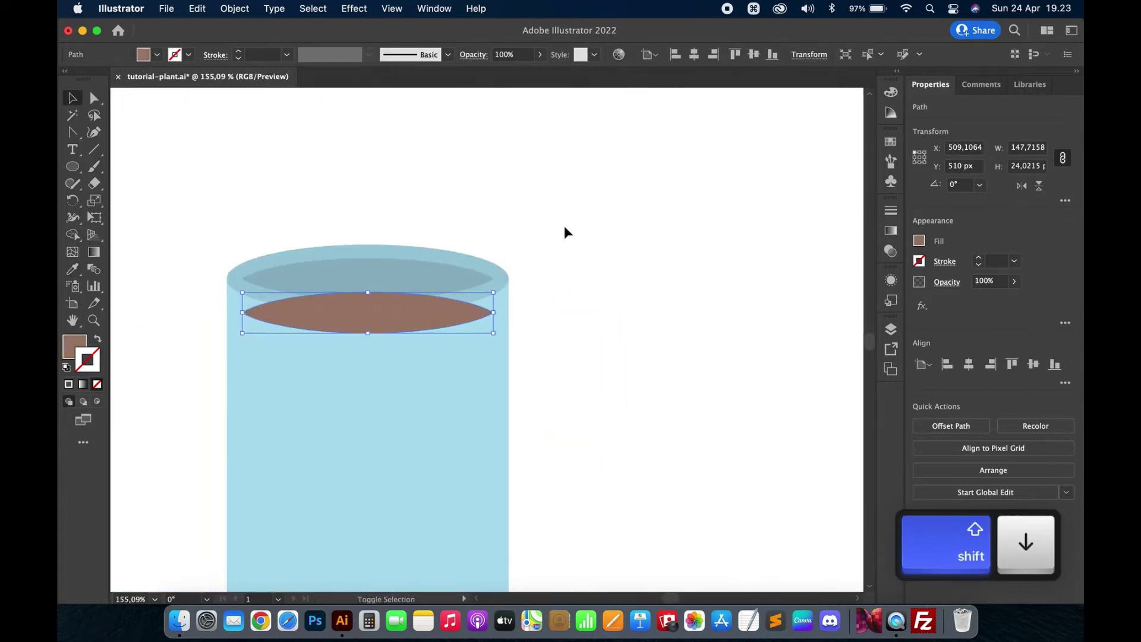
pyautogui.hotkey('shift', 'Up')
pyautogui.press('Down')
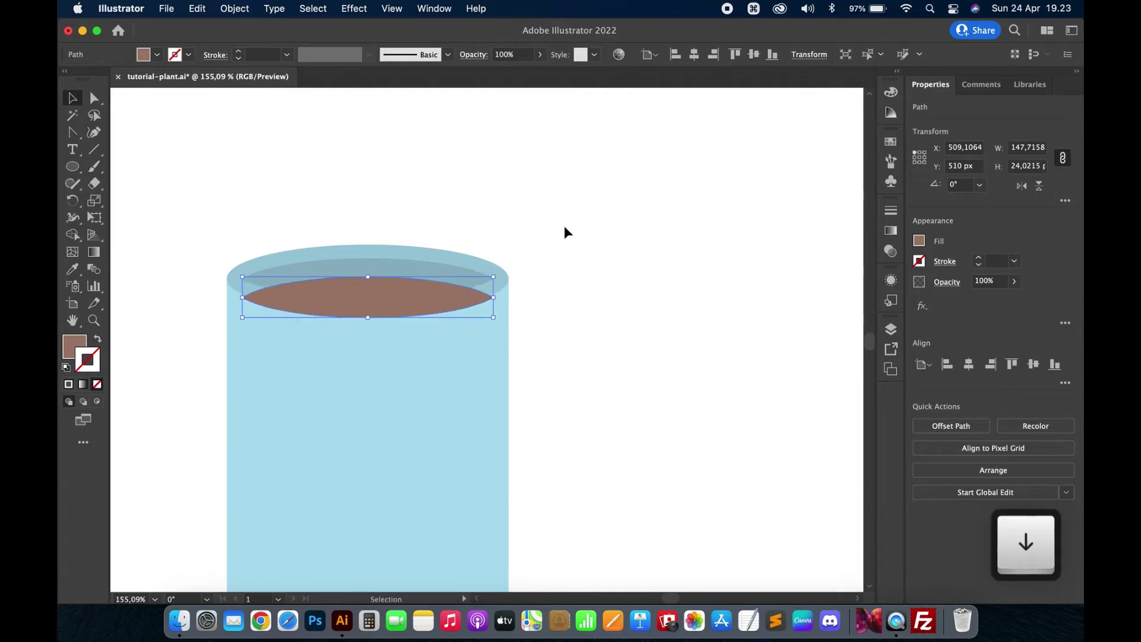
# Trim away the part of the brown ellipse below the inner opening with the Shape Builder tool, and deselect
pyautogui.keyDown('shift'); pyautogui.click(330, 279); pyautogui.keyUp('shift')
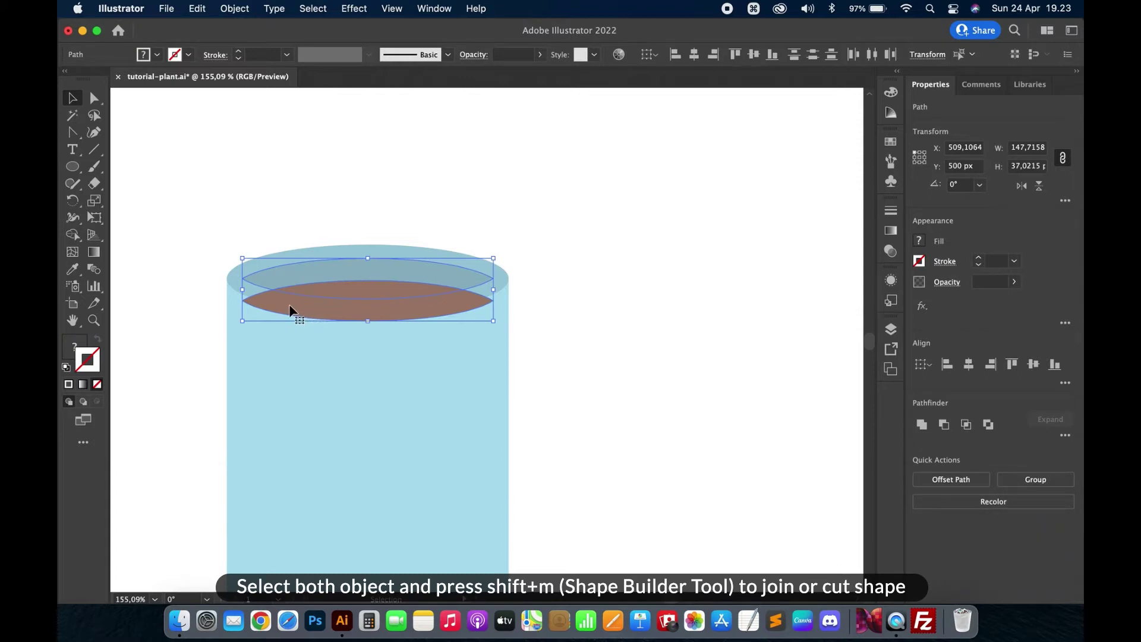
pyautogui.click(73, 235)
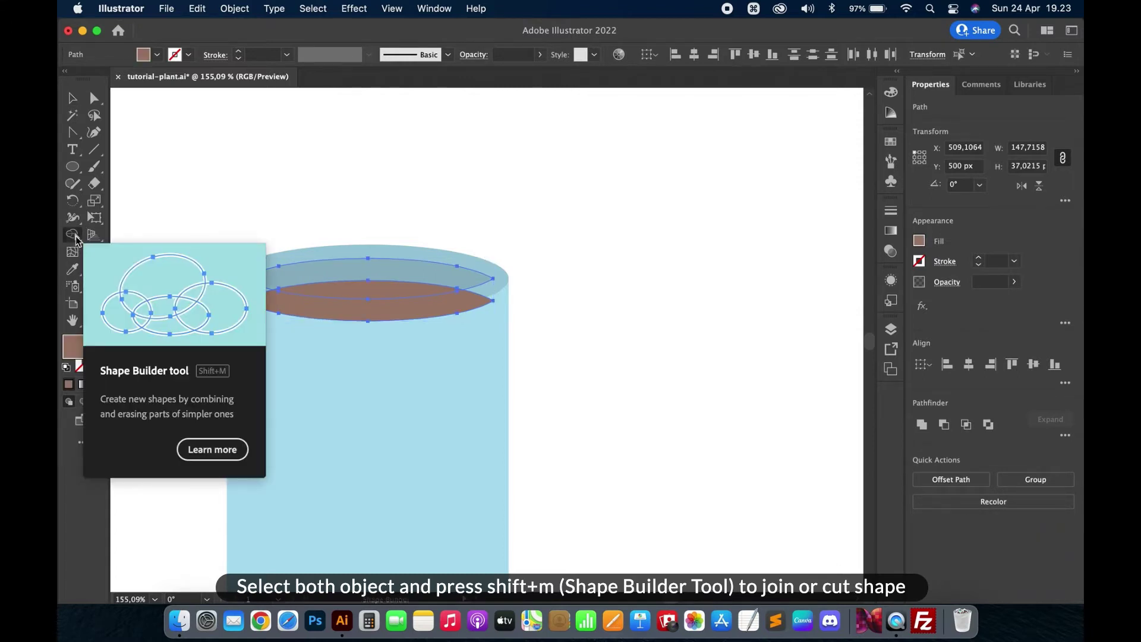
pyautogui.press('alt')
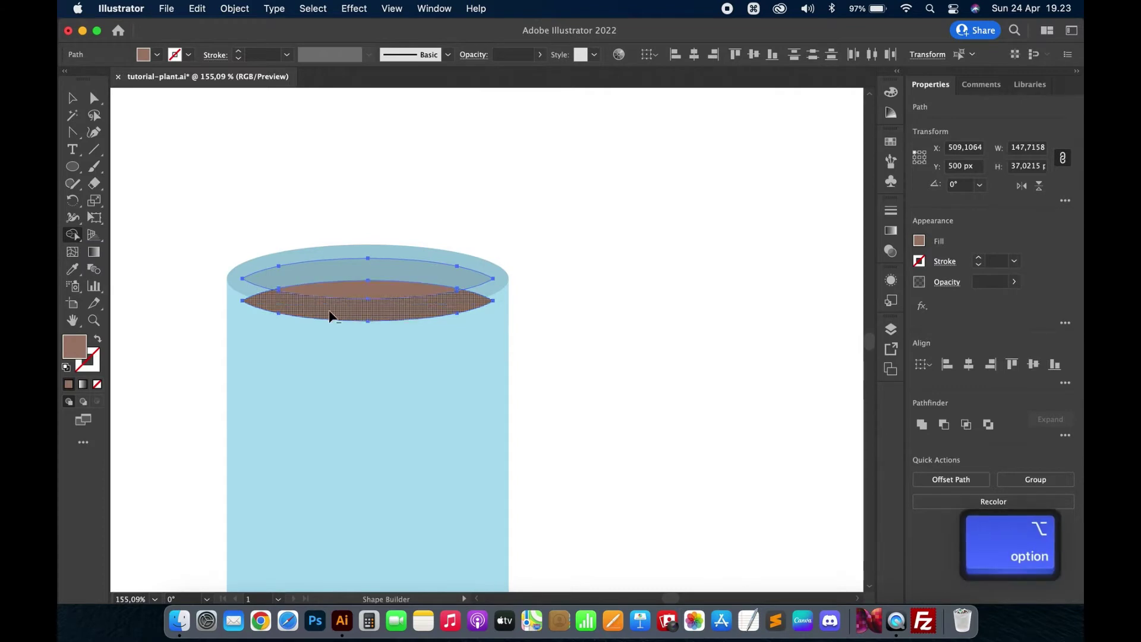
pyautogui.keyDown('alt'); pyautogui.click(329, 314); pyautogui.keyUp('alt')
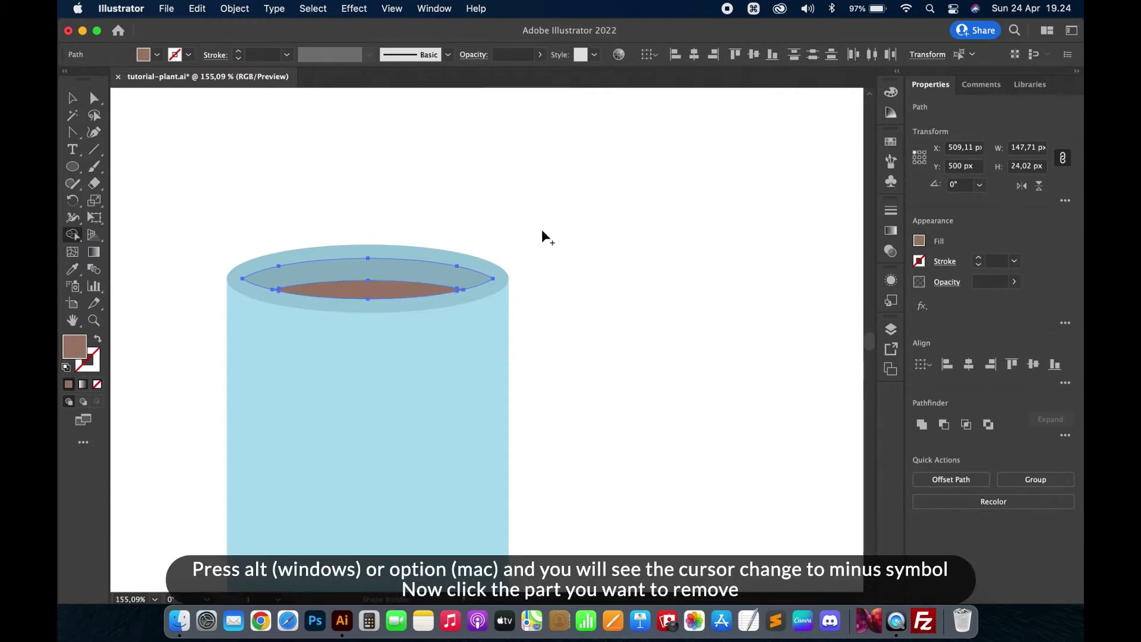
pyautogui.press('v')
pyautogui.click(543, 237)
# Move the whole pot straight down the artboard to a Y position of about 575 px
pyautogui.scroll(-6, 542, 236)
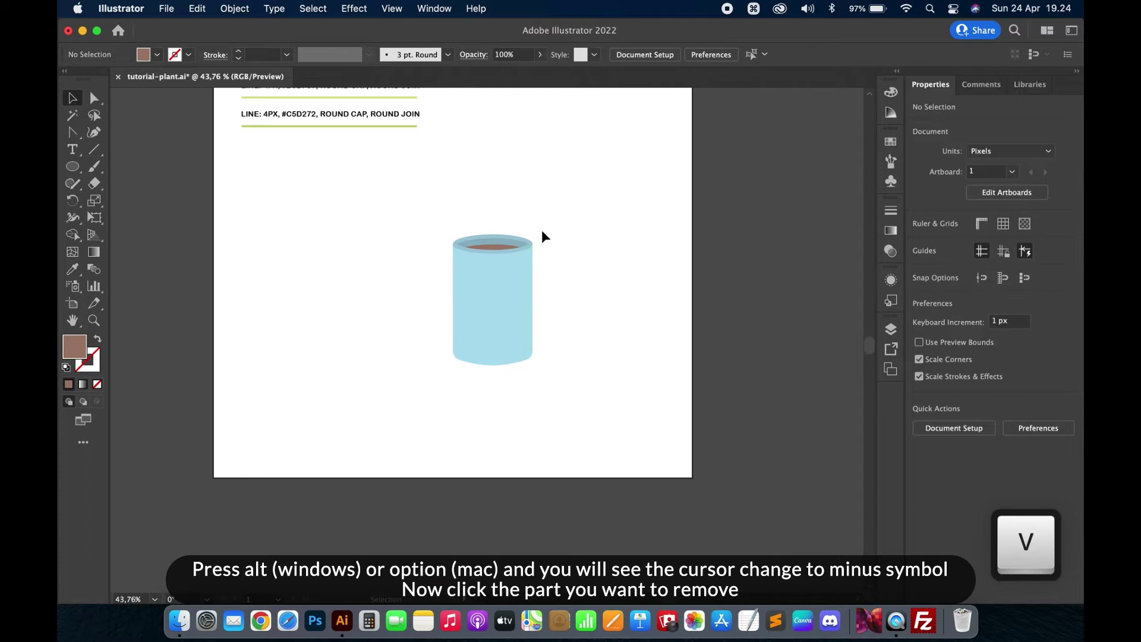
pyautogui.moveTo(558, 213); pyautogui.dragTo(493, 379)
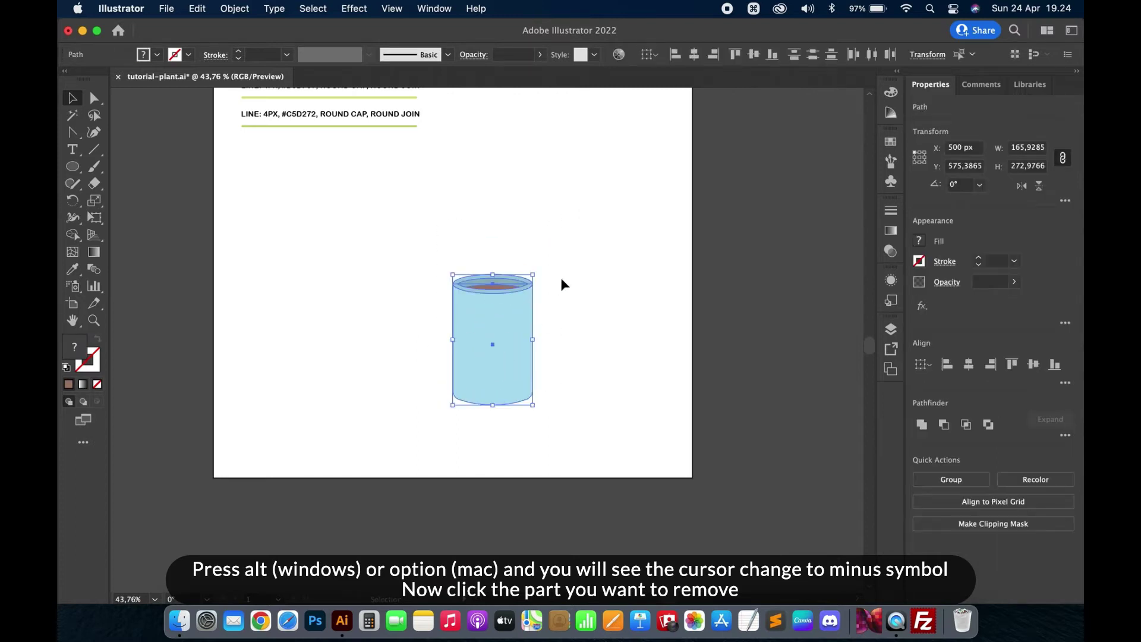
pyautogui.click(563, 284)
# Paint two brown stems rising from the soil with the Paintbrush: a tall one near the centre and a shorter one curving right
pyautogui.click(95, 168)
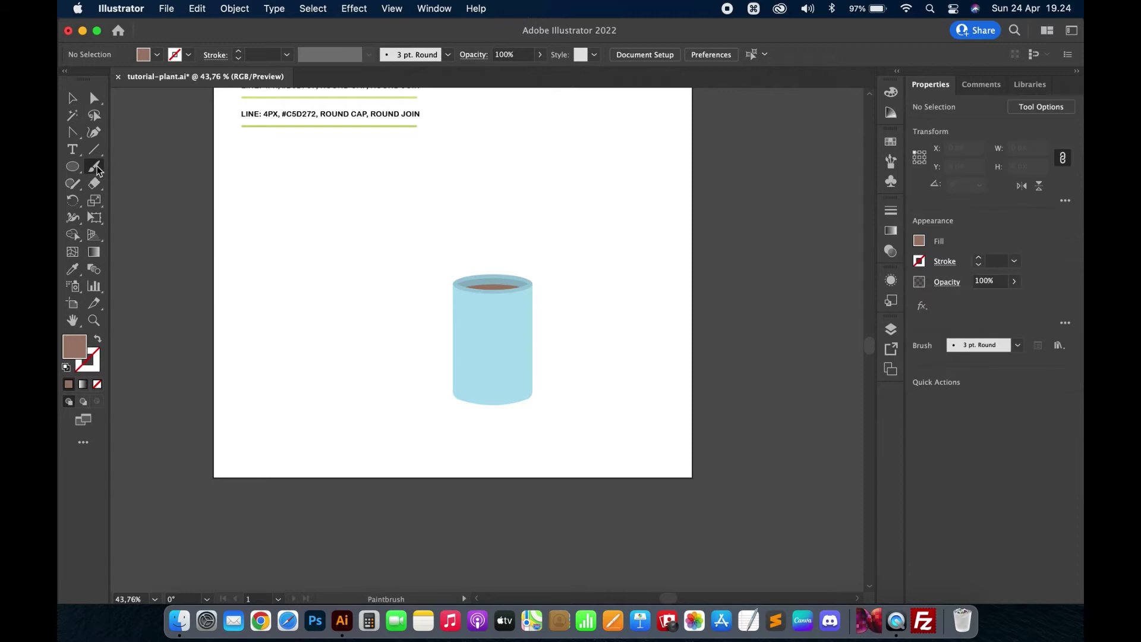
pyautogui.scroll(5, 394, 173)
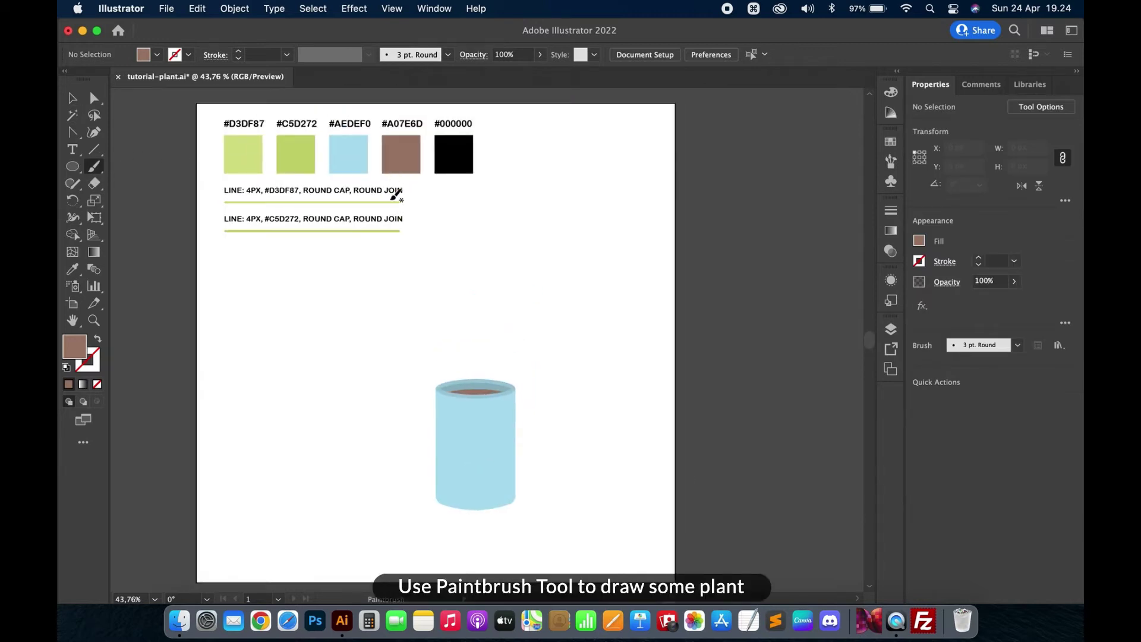
pyautogui.moveTo(478, 390); pyautogui.dragTo(489, 263)
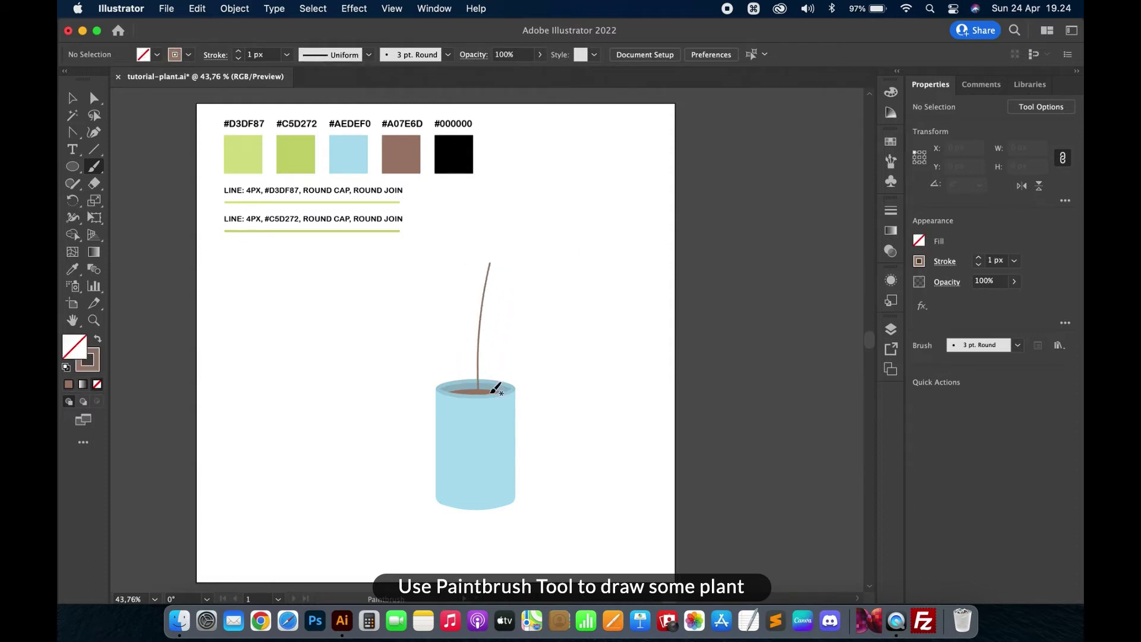
pyautogui.moveTo(486, 392); pyautogui.dragTo(509, 319)
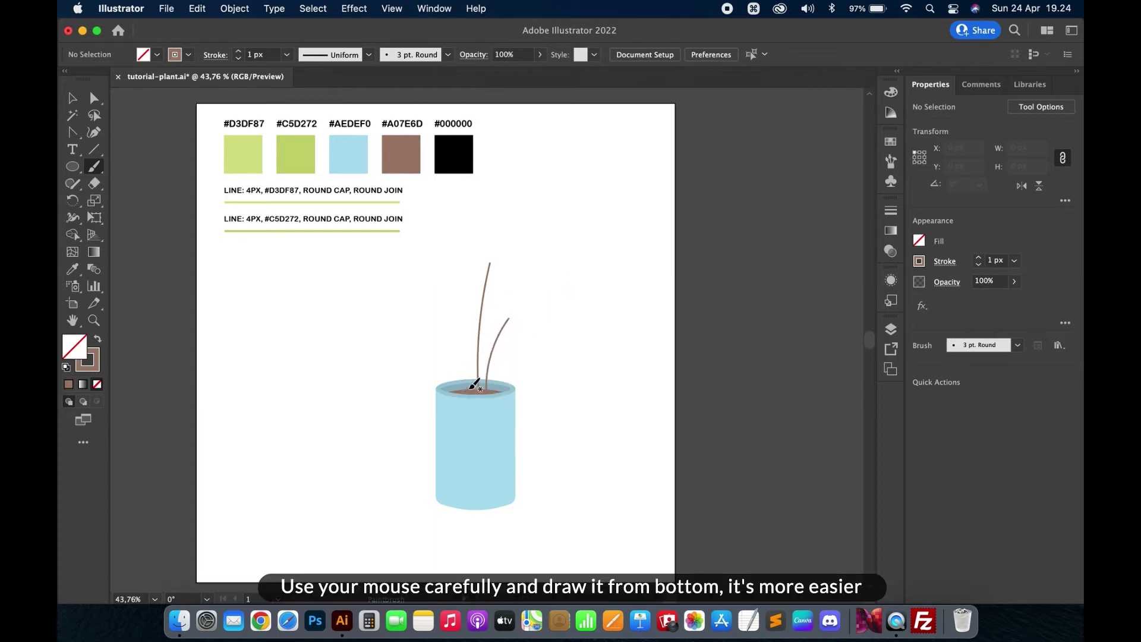
# Paint three more brown stems from the soil, a tall and a short one leaning left and a short one curving right, undoing unsatisfactory strokes
pyautogui.moveTo(463, 310); pyautogui.dragTo(463, 382)
pyautogui.press('super+z')
pyautogui.moveTo(459, 313)
pyautogui.mouseDown()
pyautogui.moveTo(464, 396)
pyautogui.moveTo(457, 294)
pyautogui.mouseUp()
pyautogui.press('super')
pyautogui.press('super+z')
pyautogui.moveTo(461, 391); pyautogui.dragTo(435, 349)
pyautogui.press('super+z')
pyautogui.moveTo(467, 392); pyautogui.dragTo(450, 351)
pyautogui.moveTo(499, 389); pyautogui.dragTo(516, 342)
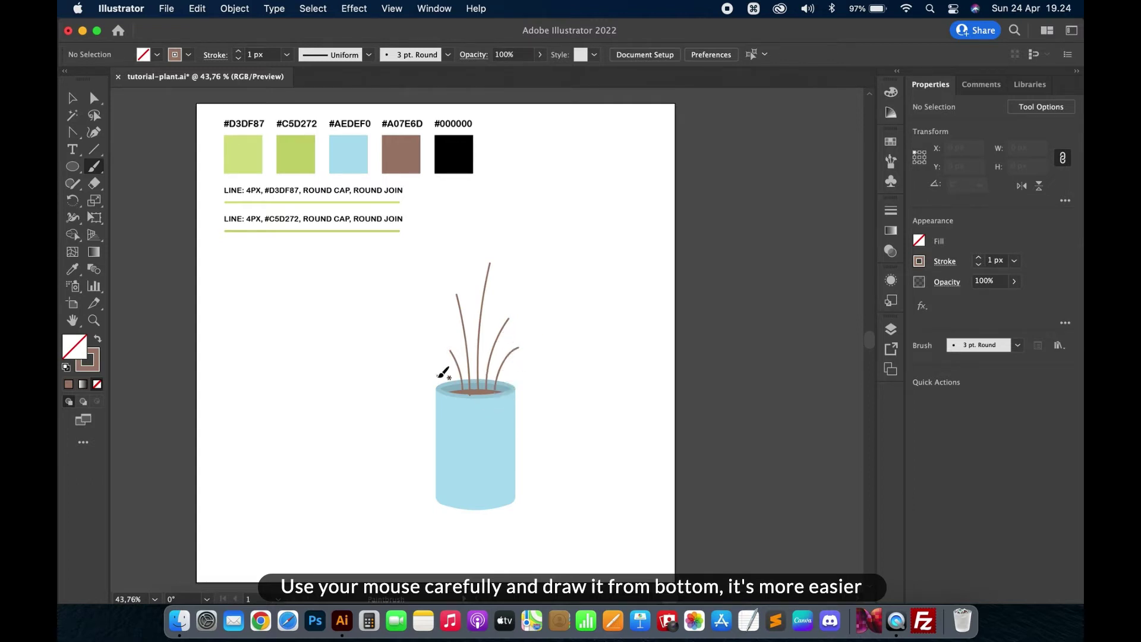
pyautogui.moveTo(463, 389)
pyautogui.mouseDown()
pyautogui.moveTo(394, 398)
pyautogui.moveTo(423, 361)
pyautogui.mouseUp()
pyautogui.scroll(3, 414, 411)
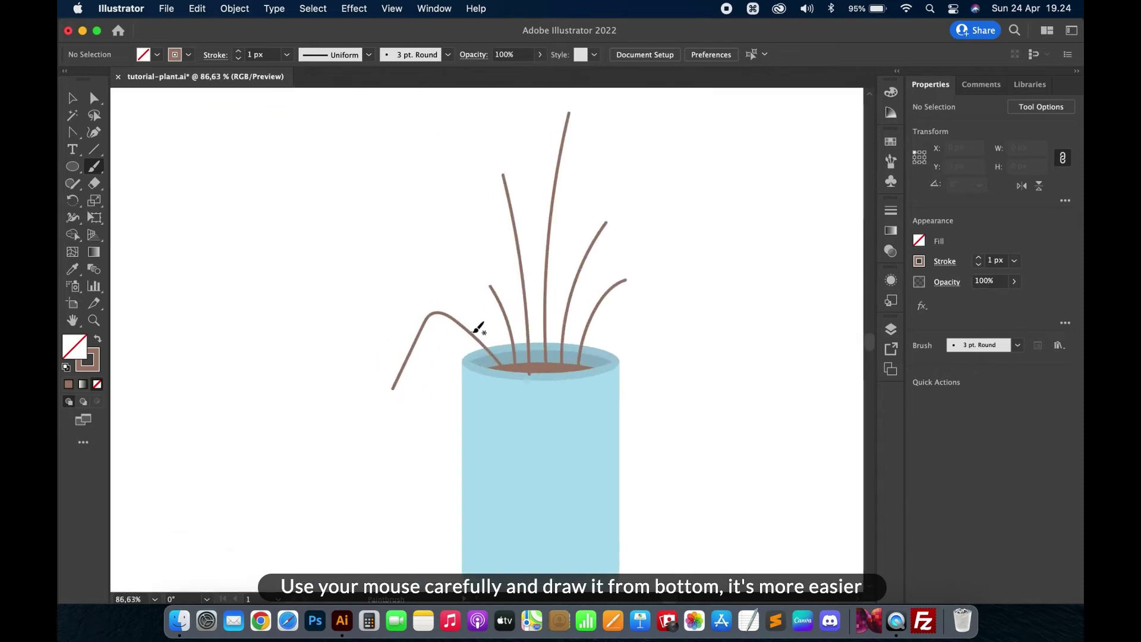
pyautogui.press('super+z')
pyautogui.moveTo(509, 366)
pyautogui.mouseDown()
pyautogui.moveTo(483, 335)
pyautogui.moveTo(438, 331)
pyautogui.moveTo(422, 383)
pyautogui.mouseUp()
pyautogui.press('super+z')
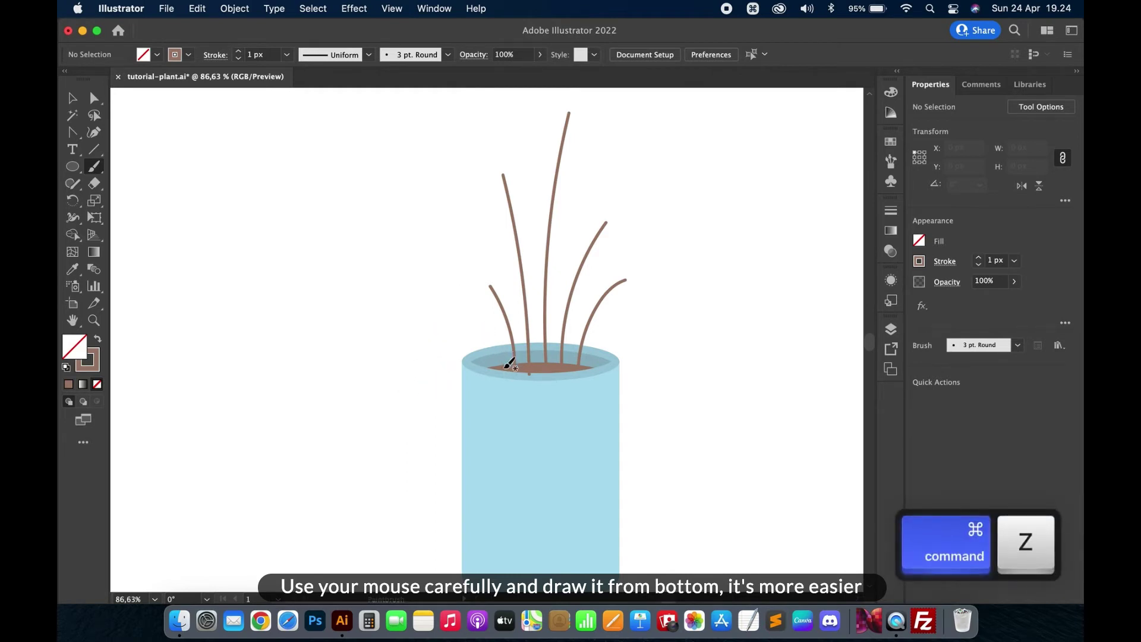
pyautogui.moveTo(509, 367)
pyautogui.mouseDown()
pyautogui.moveTo(473, 330)
pyautogui.moveTo(422, 351)
pyautogui.mouseUp()
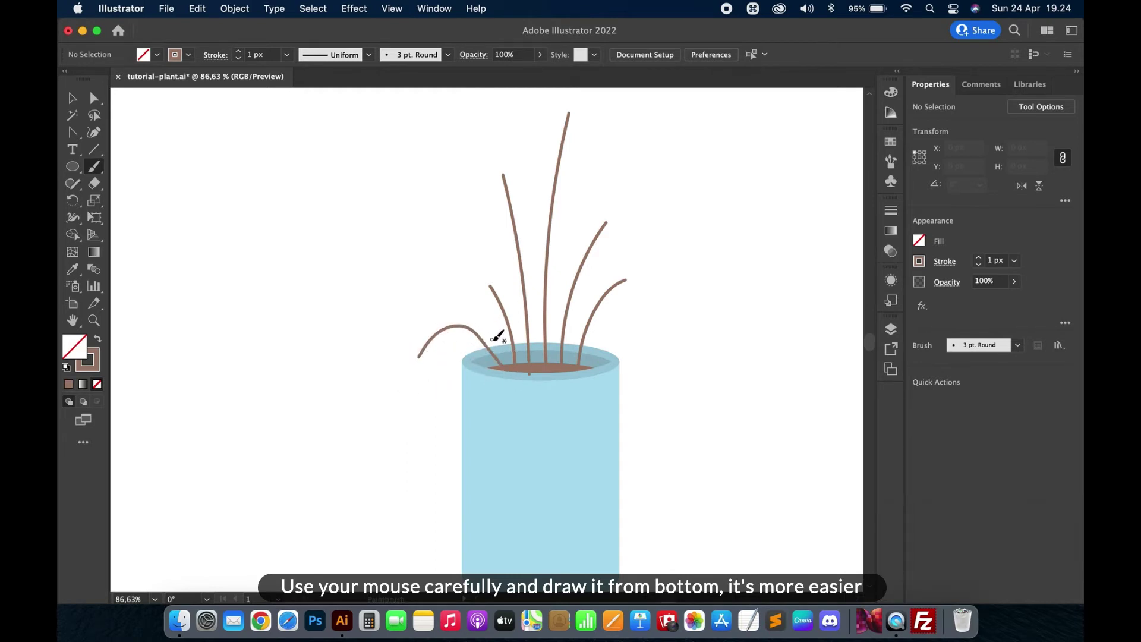
pyautogui.press('super+z')
# Paint an arching stem that droops over the pot's left rim, and round its peak with the Smooth tool
pyautogui.moveTo(483, 332)
pyautogui.mouseDown()
pyautogui.moveTo(463, 319)
pyautogui.moveTo(432, 368)
pyautogui.mouseUp()
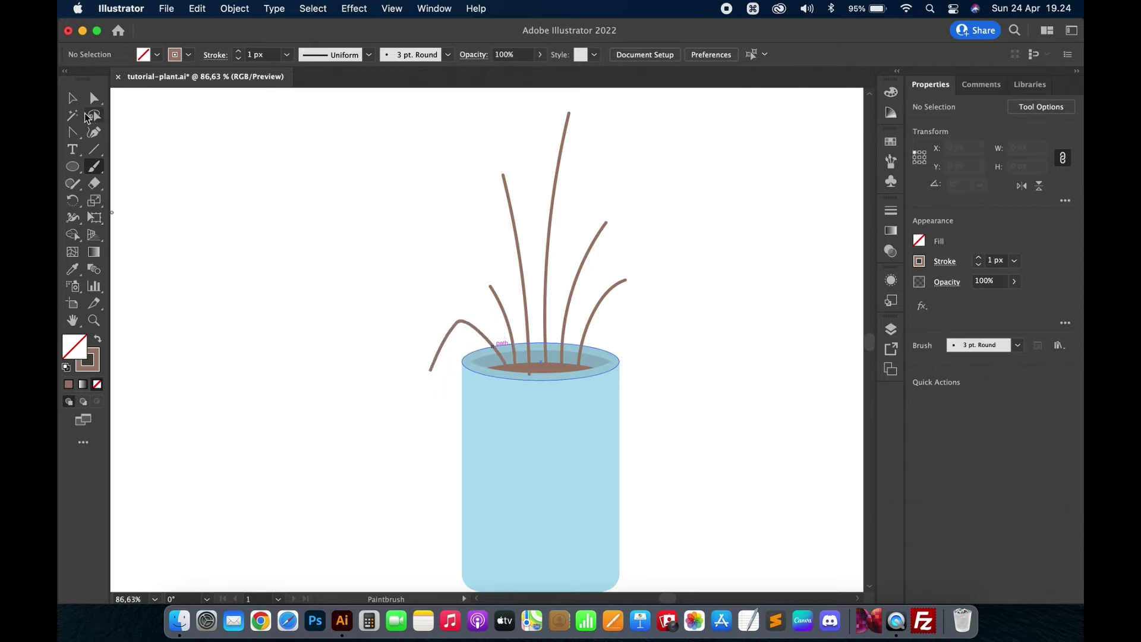
pyautogui.click(72, 99)
pyautogui.click(475, 331)
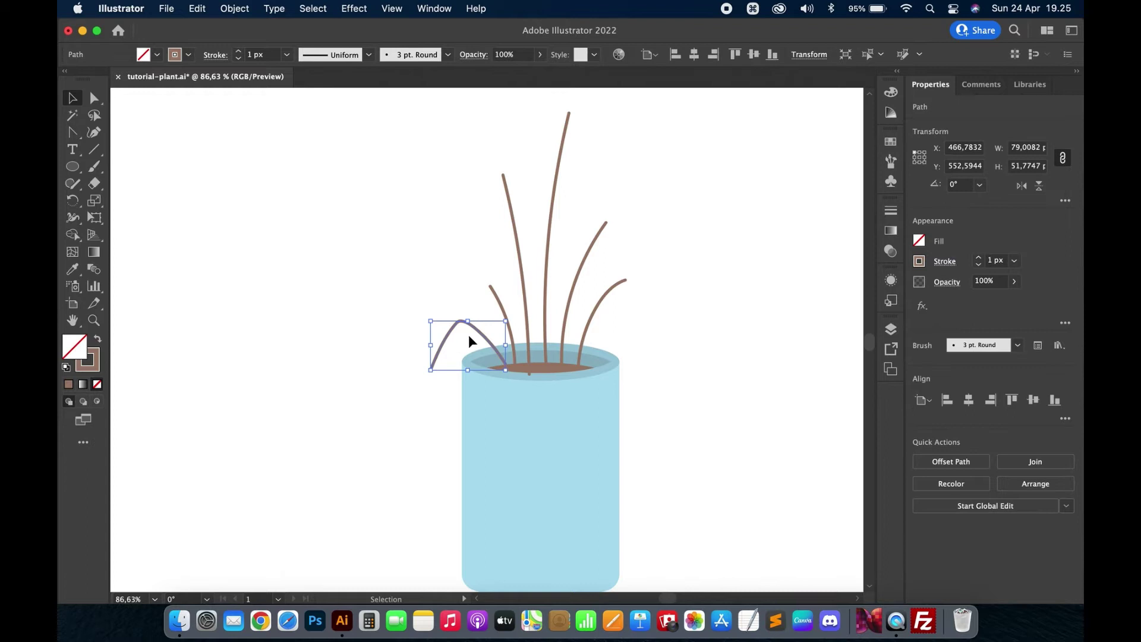
pyautogui.click(76, 210)
pyautogui.click(76, 190)
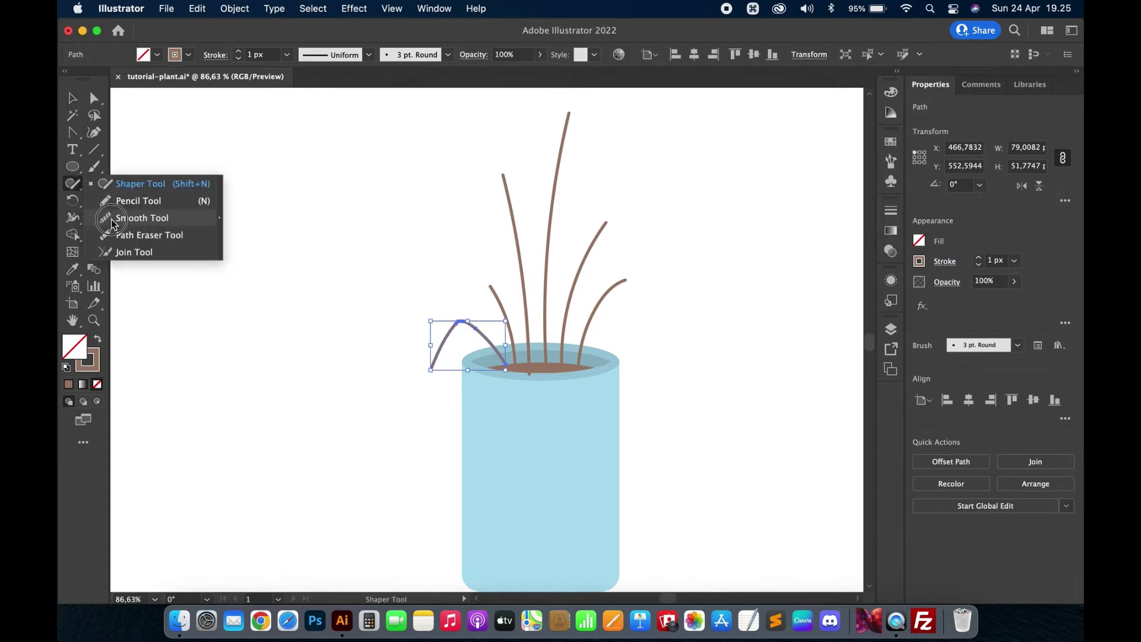
pyautogui.click(131, 218)
pyautogui.press('v')
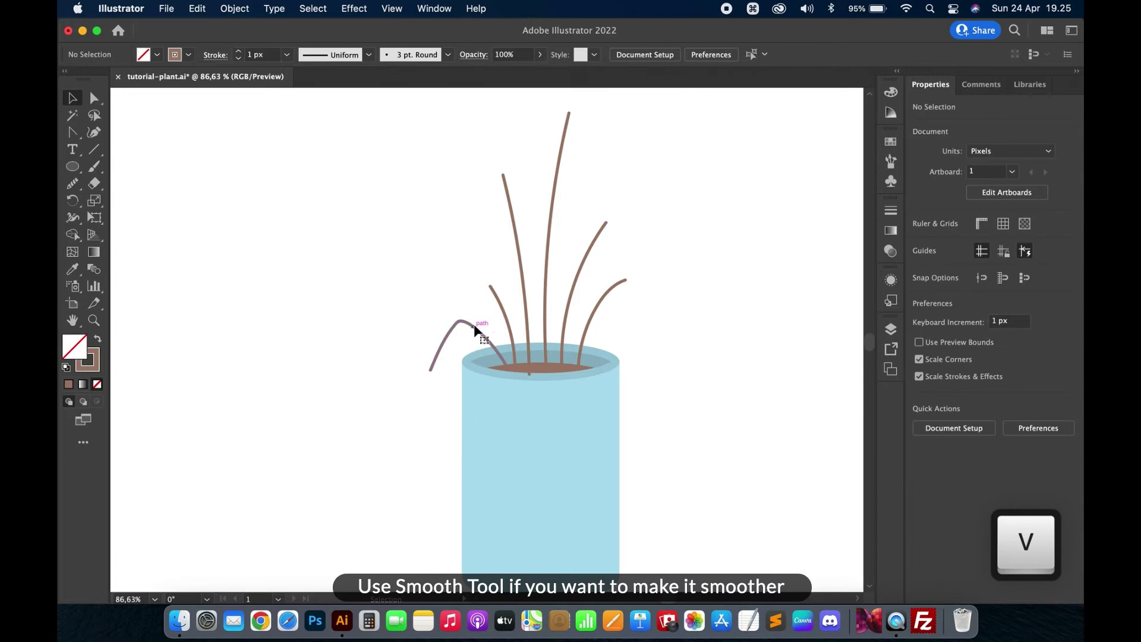
pyautogui.click(474, 327)
pyautogui.click(74, 185)
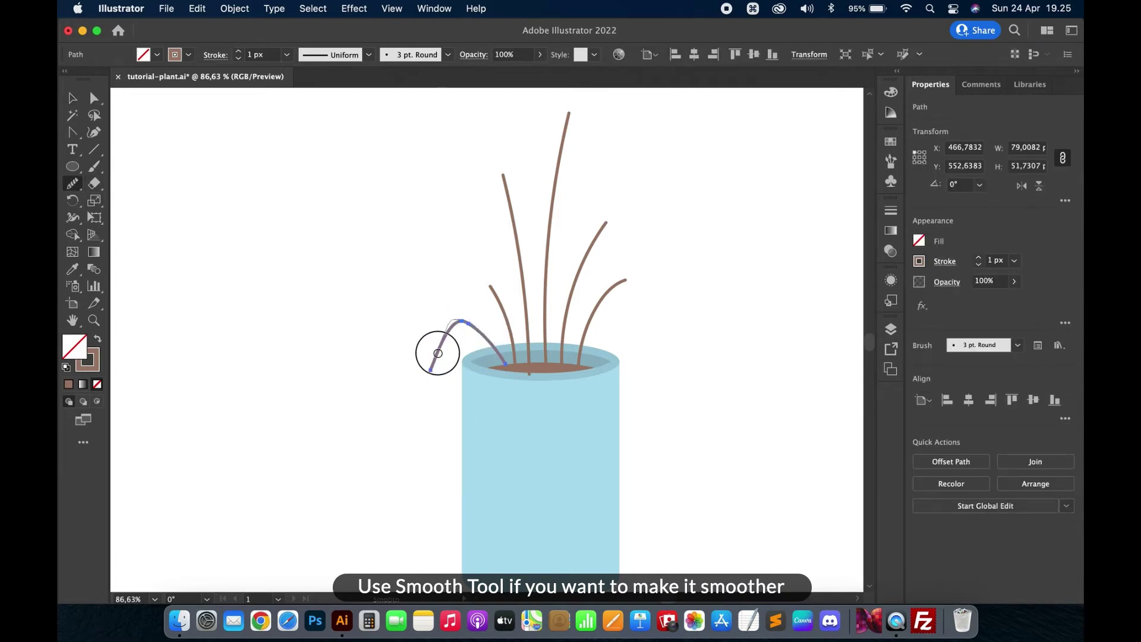
pyautogui.moveTo(443, 338); pyautogui.dragTo(497, 339)
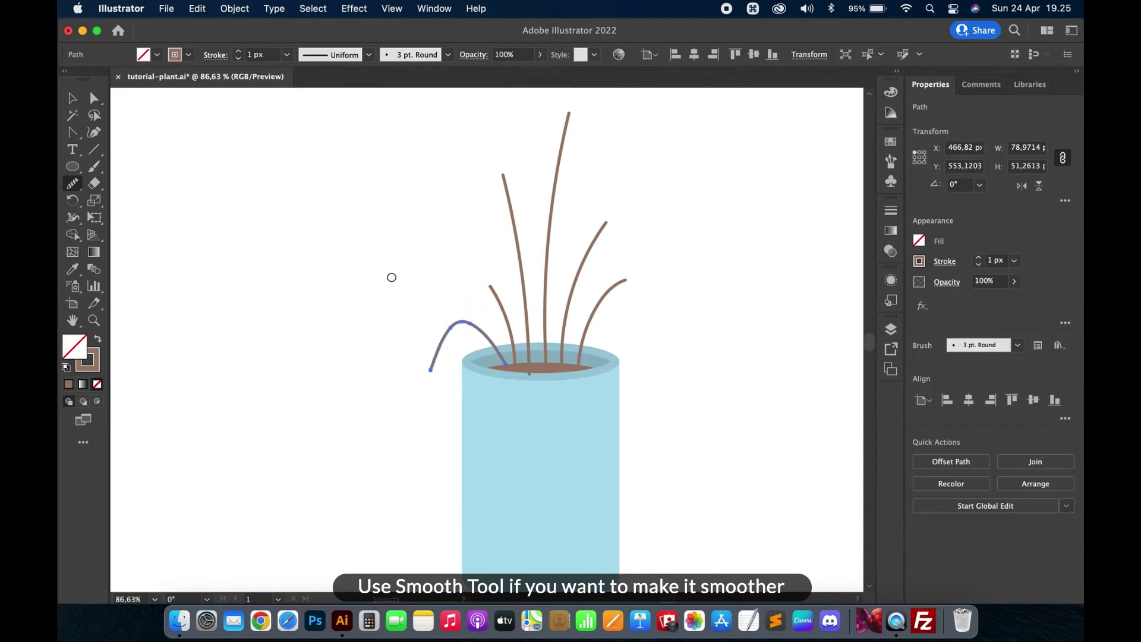
pyautogui.press('v')
pyautogui.click(390, 252)
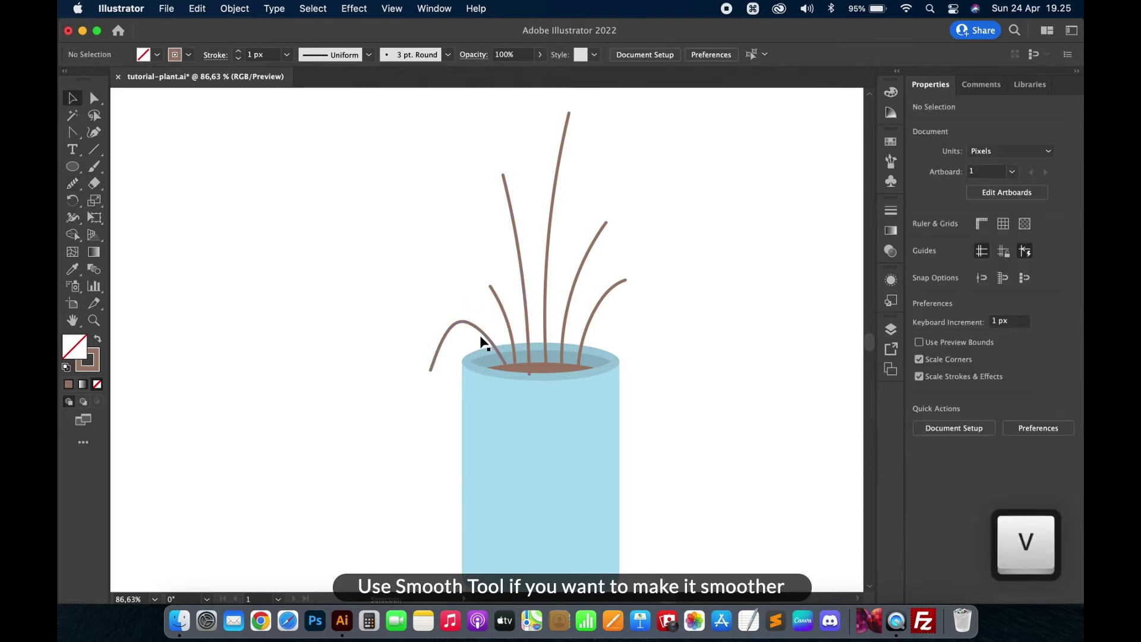
# Change the brush style of all six stems together to Basic
pyautogui.scroll(-3, 495, 322)
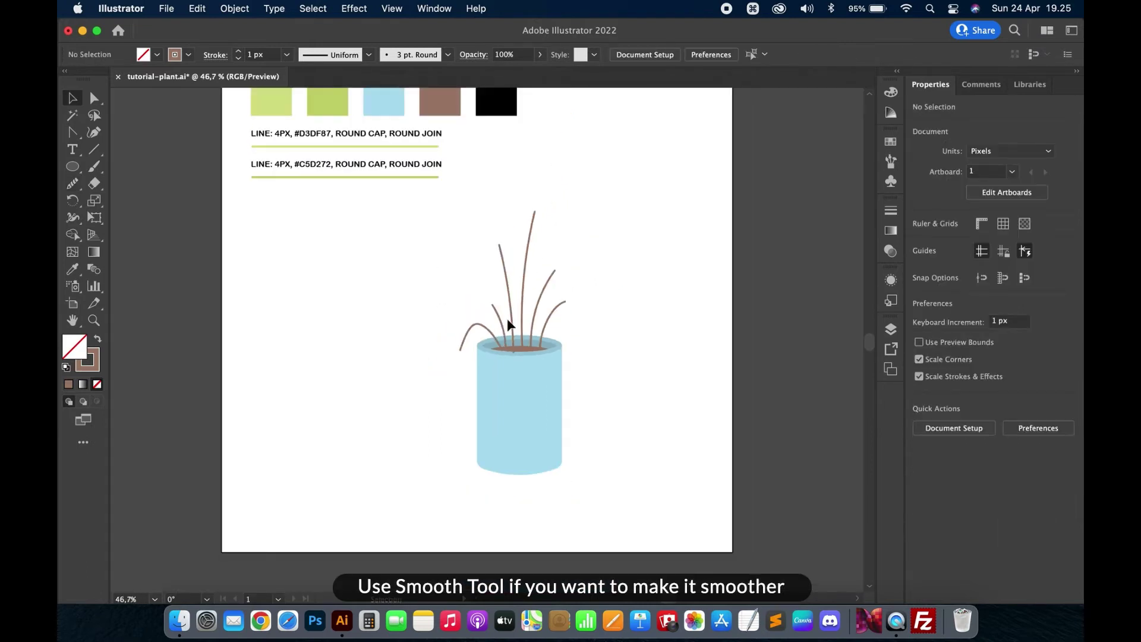
pyautogui.click(558, 309)
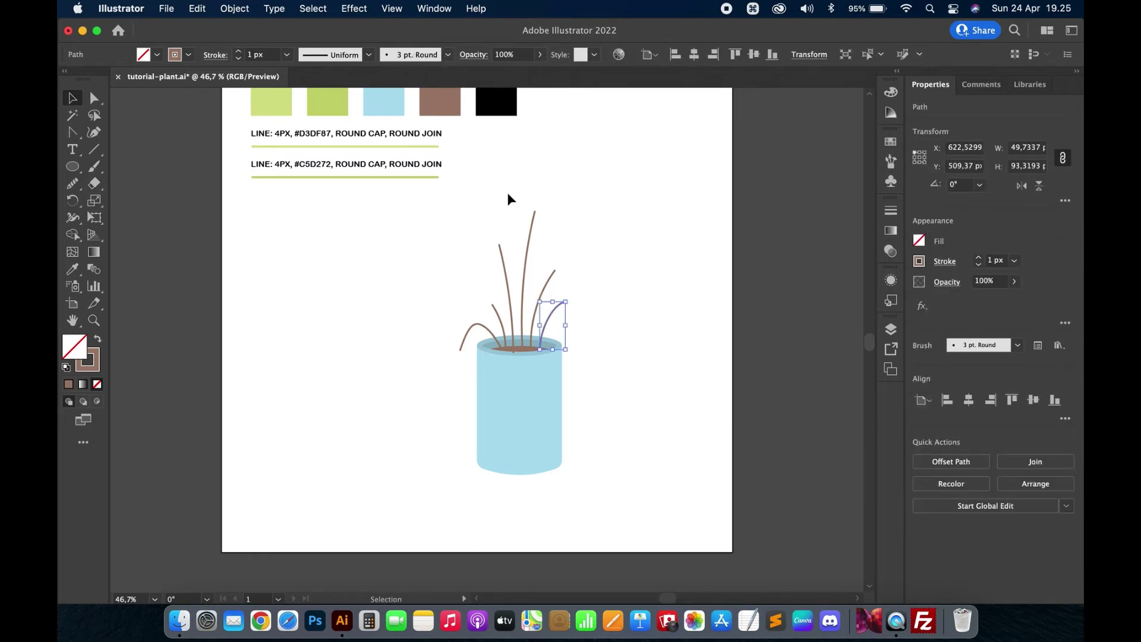
pyautogui.keyDown('shift'); pyautogui.click(552, 277); pyautogui.keyUp('shift')
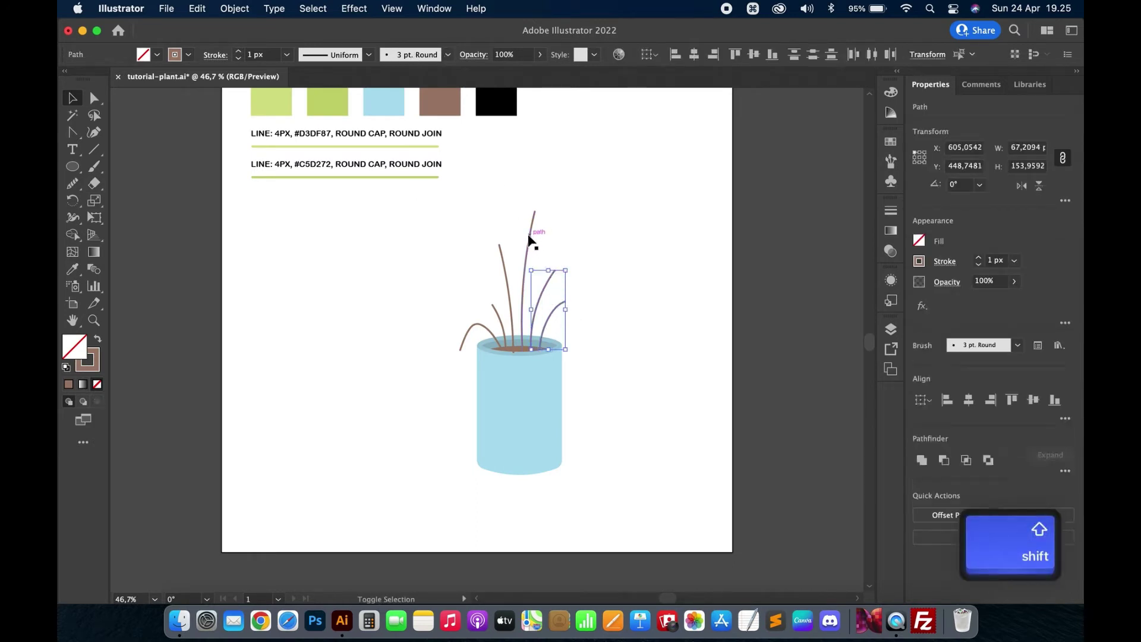
pyautogui.keyDown('shift'); pyautogui.click(530, 240); pyautogui.keyUp('shift')
pyautogui.keyDown('shift'); pyautogui.click(506, 271); pyautogui.keyUp('shift')
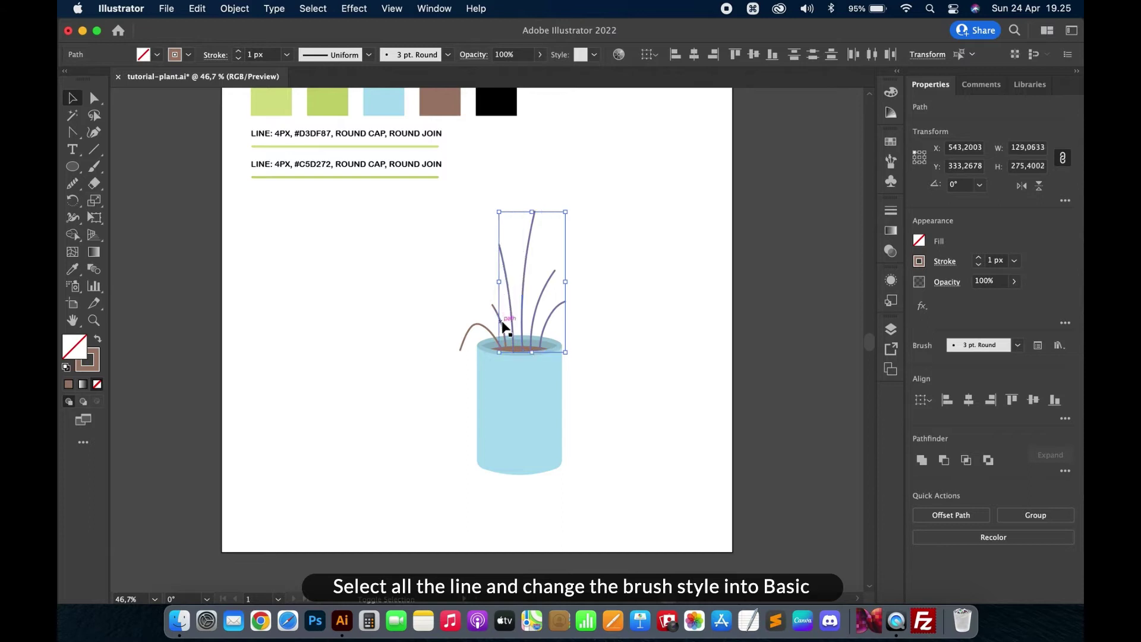
pyautogui.keyDown('shift'); pyautogui.click(482, 326); pyautogui.keyUp('shift')
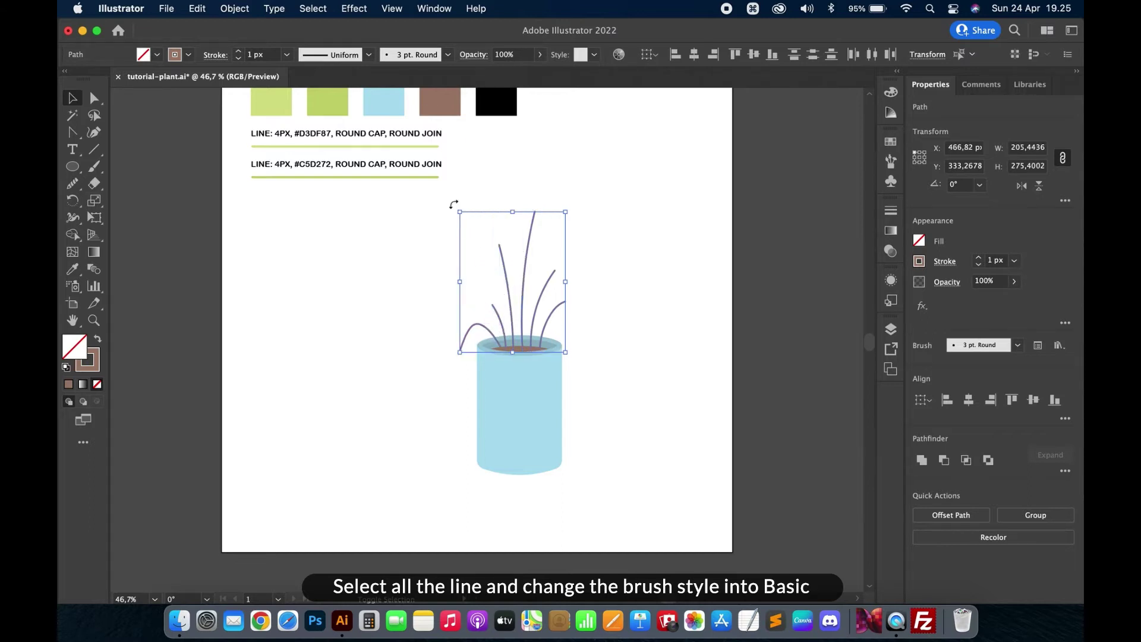
pyautogui.click(448, 55)
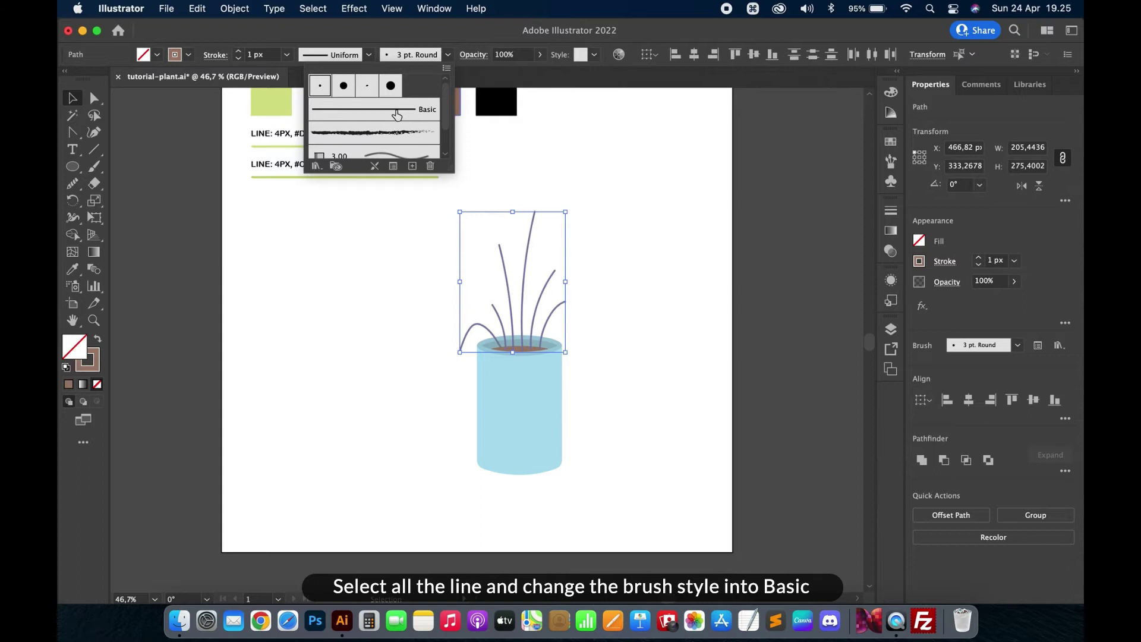
pyautogui.click(397, 112)
pyautogui.click(623, 193)
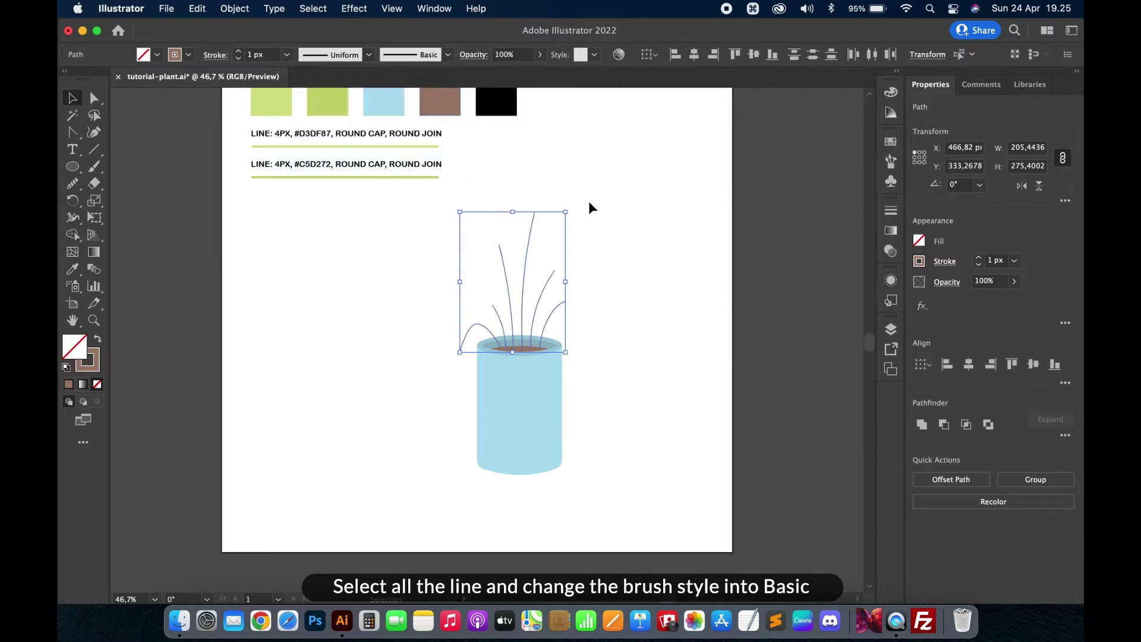
pyautogui.click(583, 201)
# Match the short right stem to the 4 px #D3DF87 sample line and the taller curved stem beside it to the #C5D272 line
pyautogui.scroll(2, 584, 201)
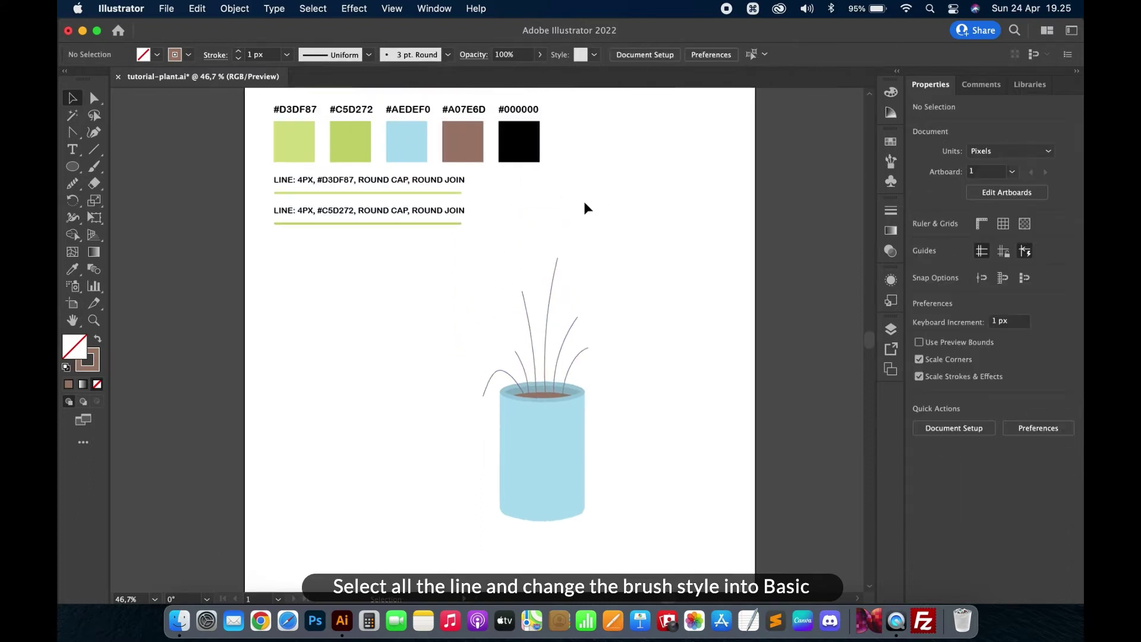
pyautogui.click(577, 364)
pyautogui.press('i')
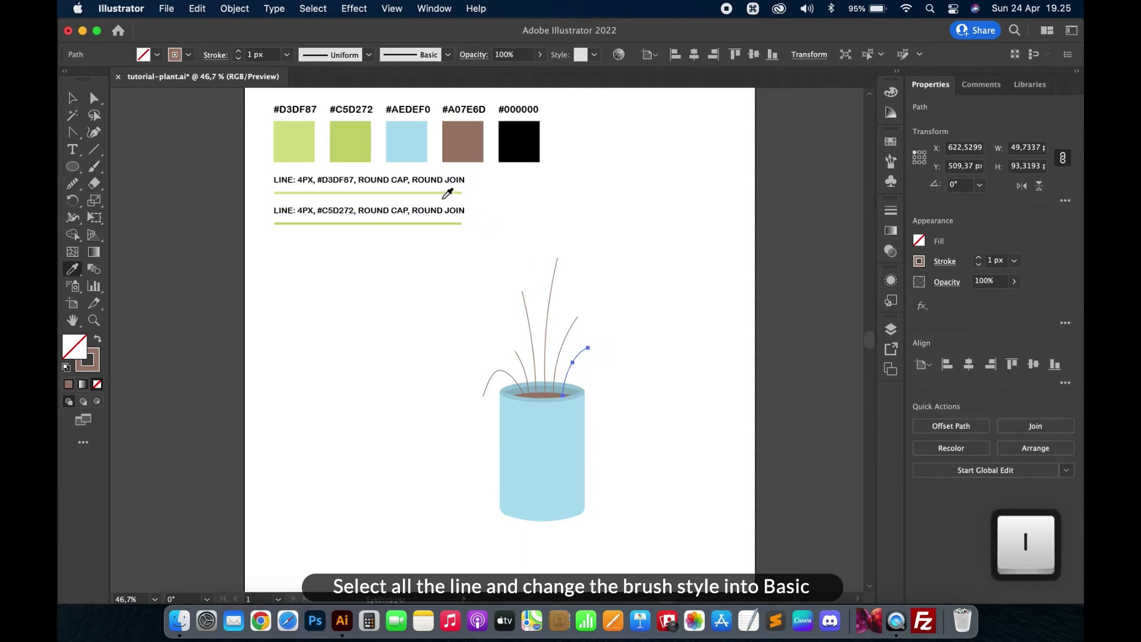
pyautogui.press('v')
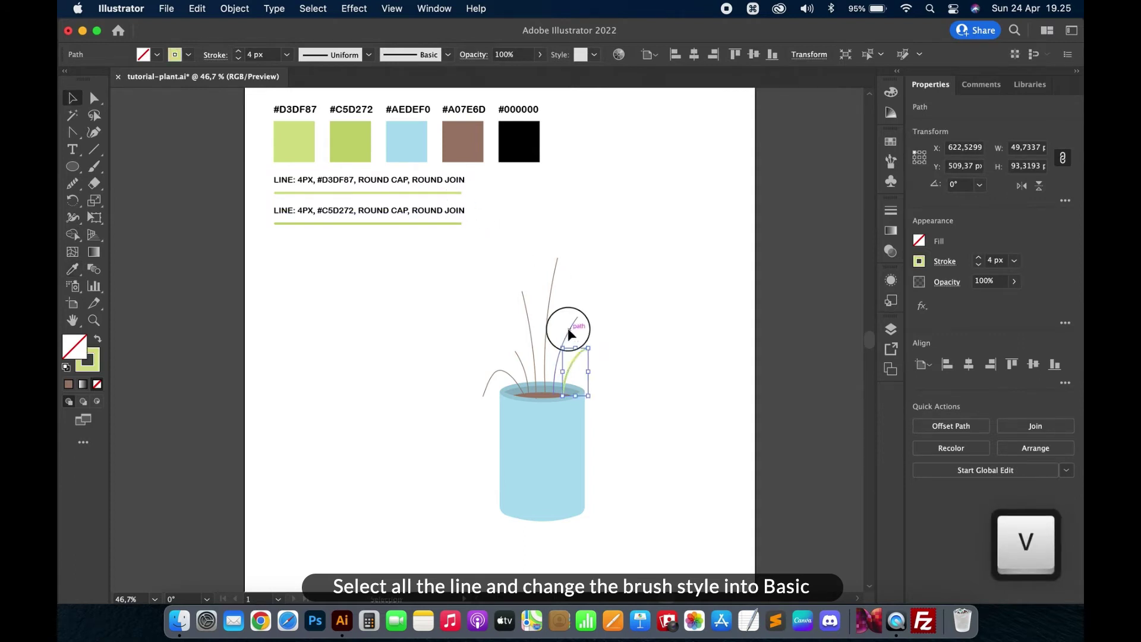
pyautogui.click(568, 328)
pyautogui.press('i')
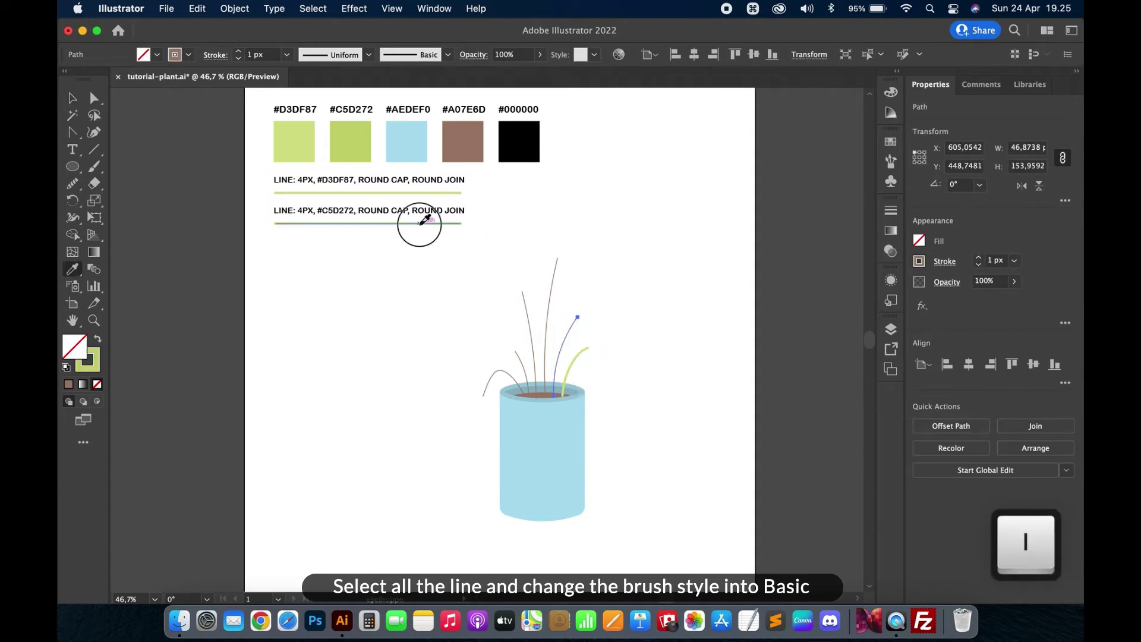
pyautogui.click(421, 223)
pyautogui.press('v')
# Match the tall central stem to the #D3DF87 sample line, and the tall left-leaning and arching stems to the #C5D272 line
pyautogui.click(552, 294)
pyautogui.press('i')
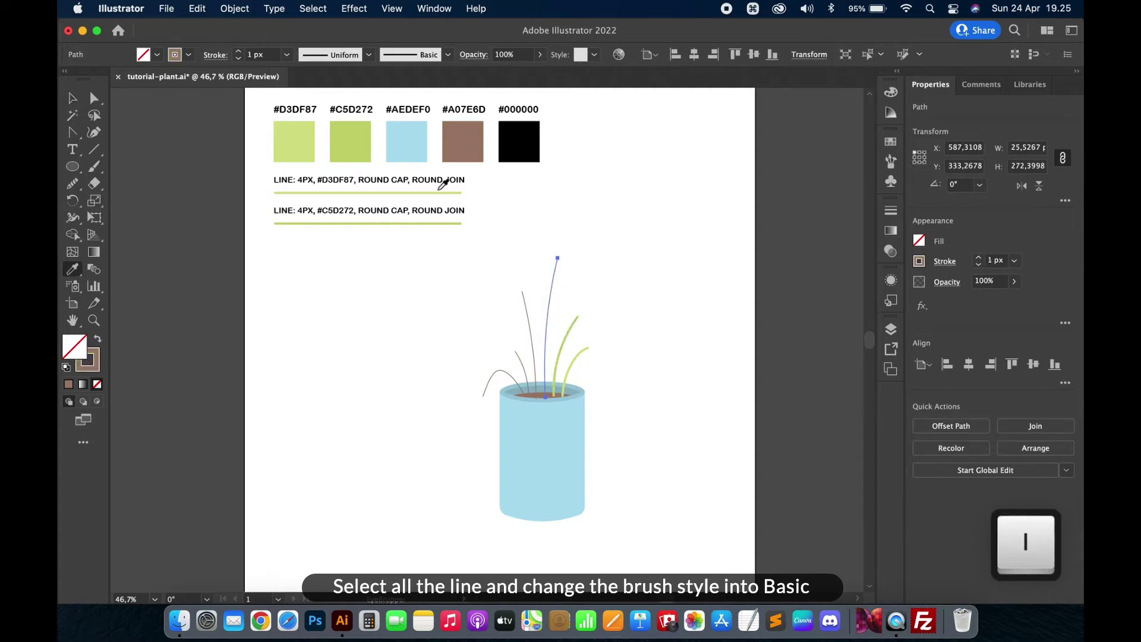
pyautogui.click(444, 188)
pyautogui.press('v')
pyautogui.click(528, 324)
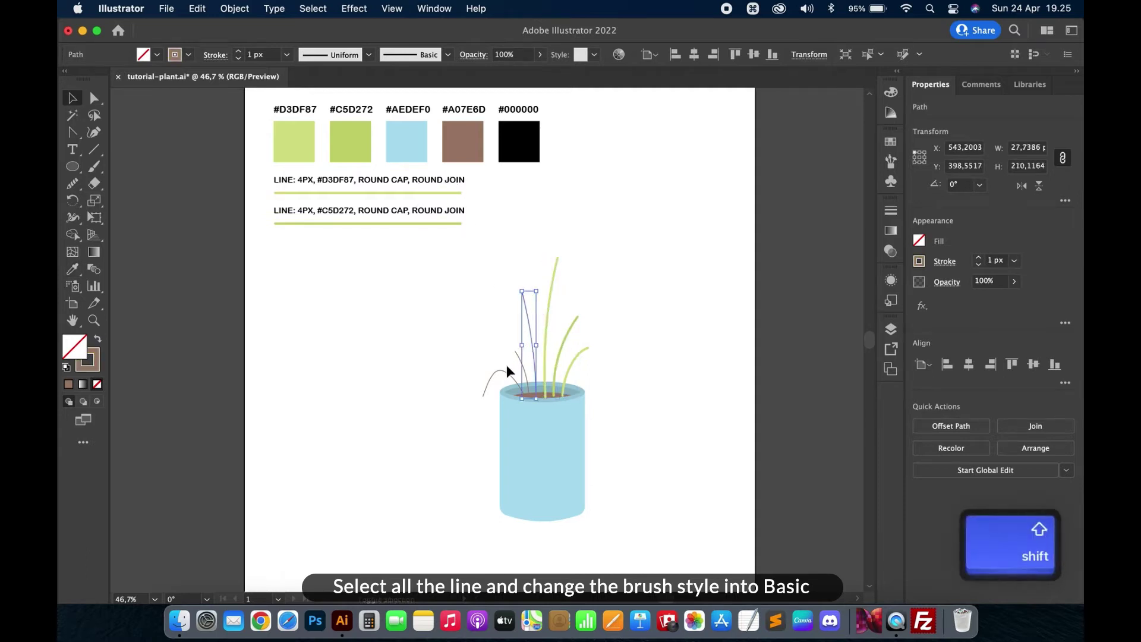
pyautogui.keyDown('shift'); pyautogui.click(502, 372); pyautogui.keyUp('shift')
pyautogui.press('i')
pyautogui.click(393, 223)
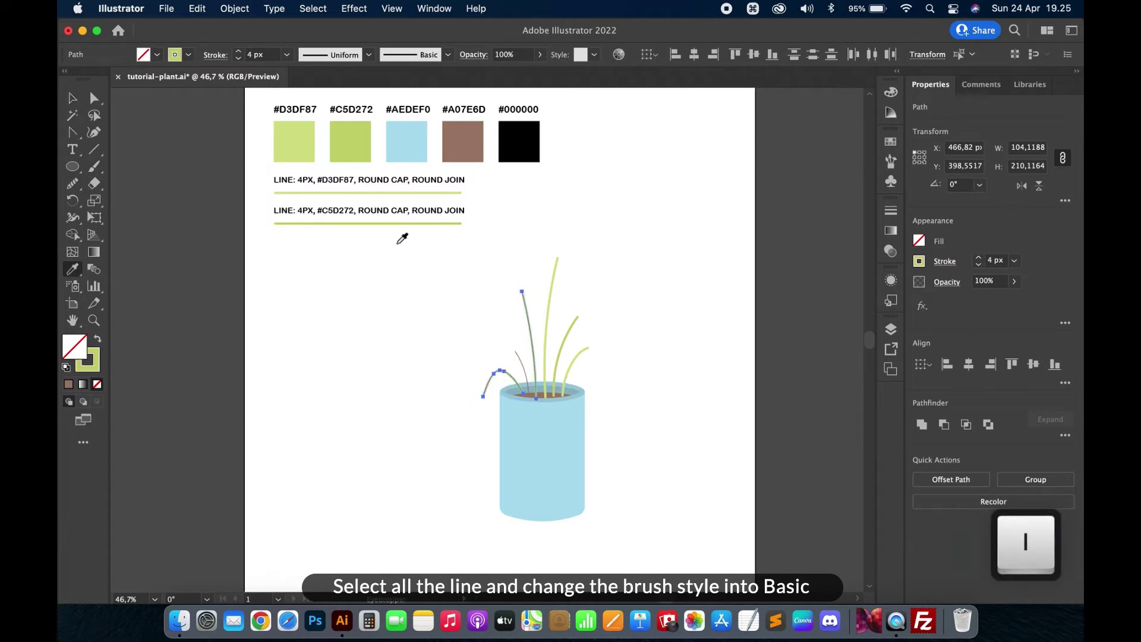
pyautogui.press('v')
pyautogui.click(430, 285)
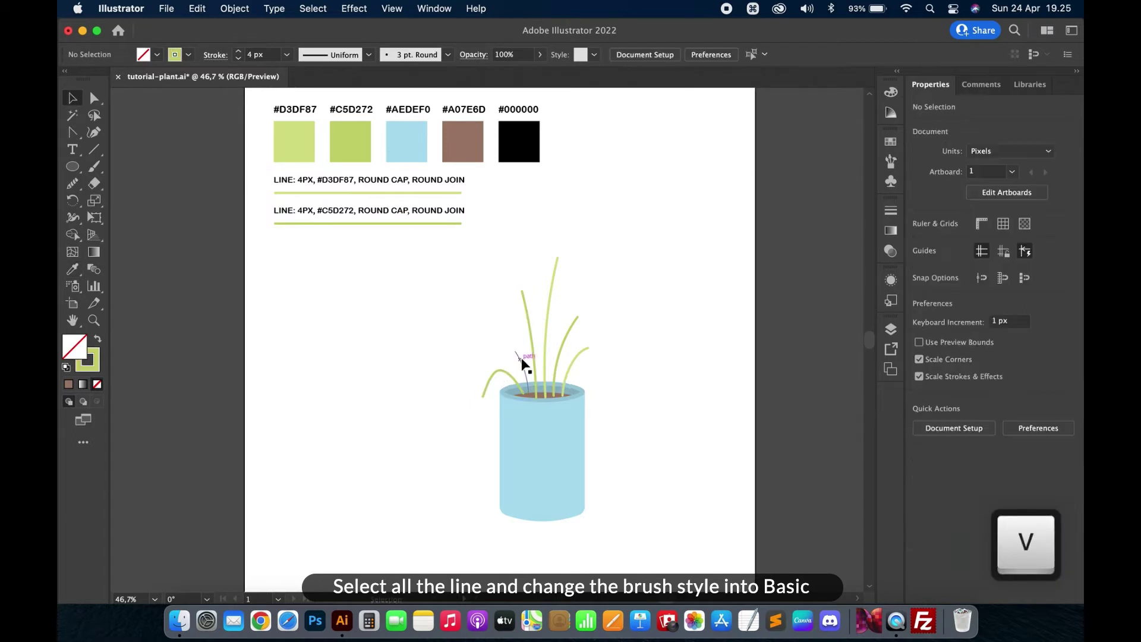
# Match the last brown stem, the short one leaning left, to the 4 px #D3DF87 sample line
pyautogui.click(521, 358)
pyautogui.press('i')
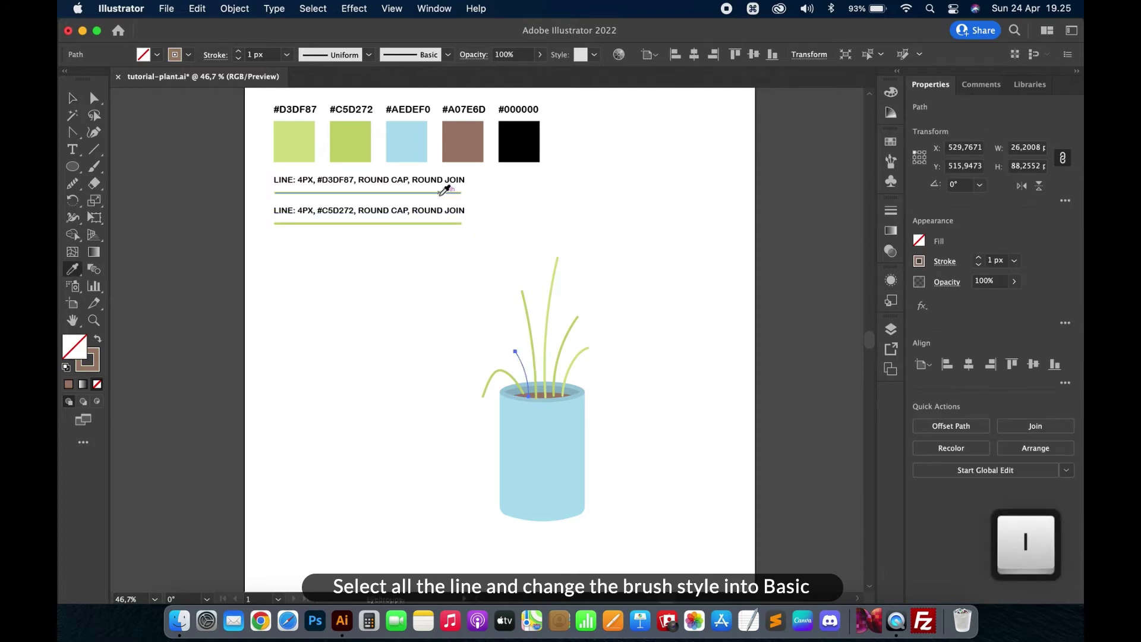
pyautogui.click(440, 193)
pyautogui.press('v')
pyautogui.click(646, 300)
# Shift the arching, short left, tall central and taller right-curving stems slightly down so their bases sit deeper in the soil
pyautogui.scroll(5, 594, 369)
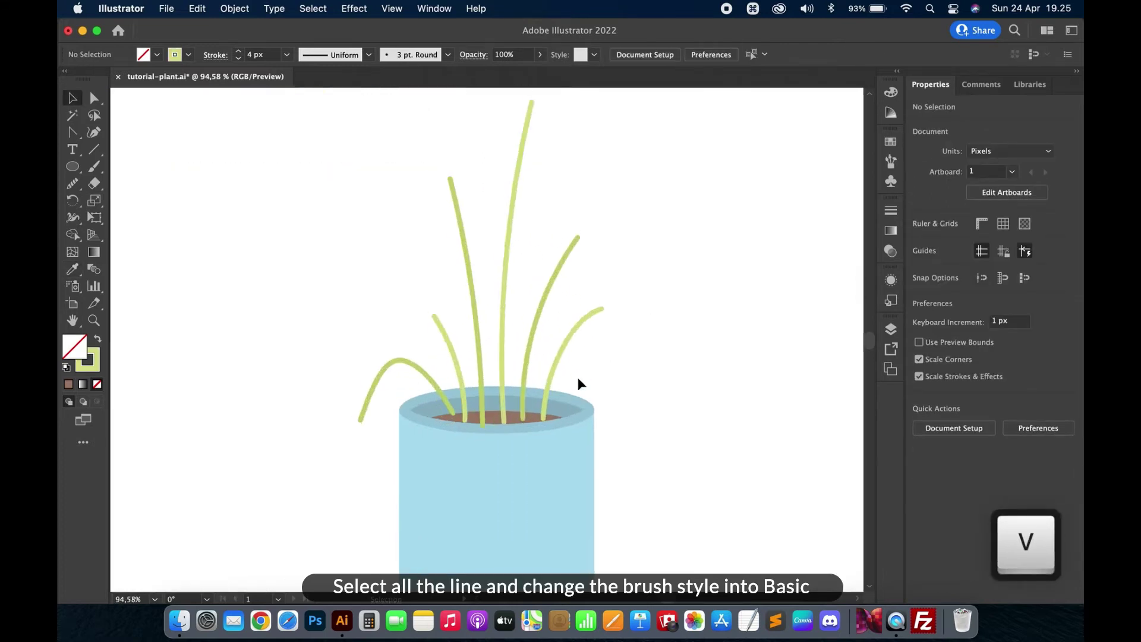
pyautogui.scroll(3, 499, 400)
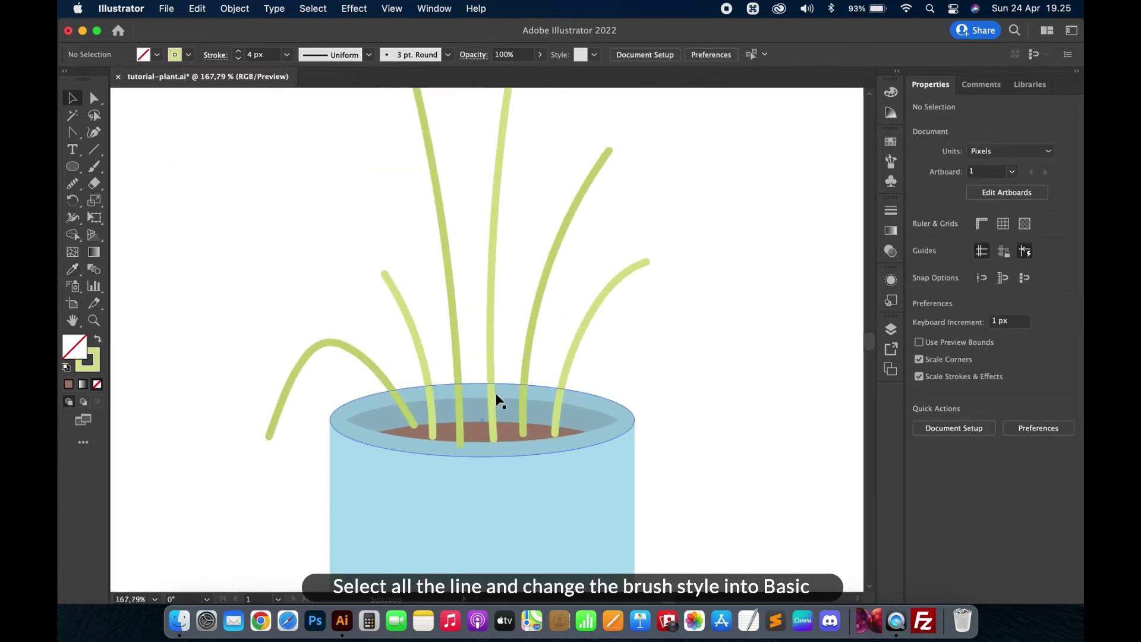
pyautogui.click(390, 398)
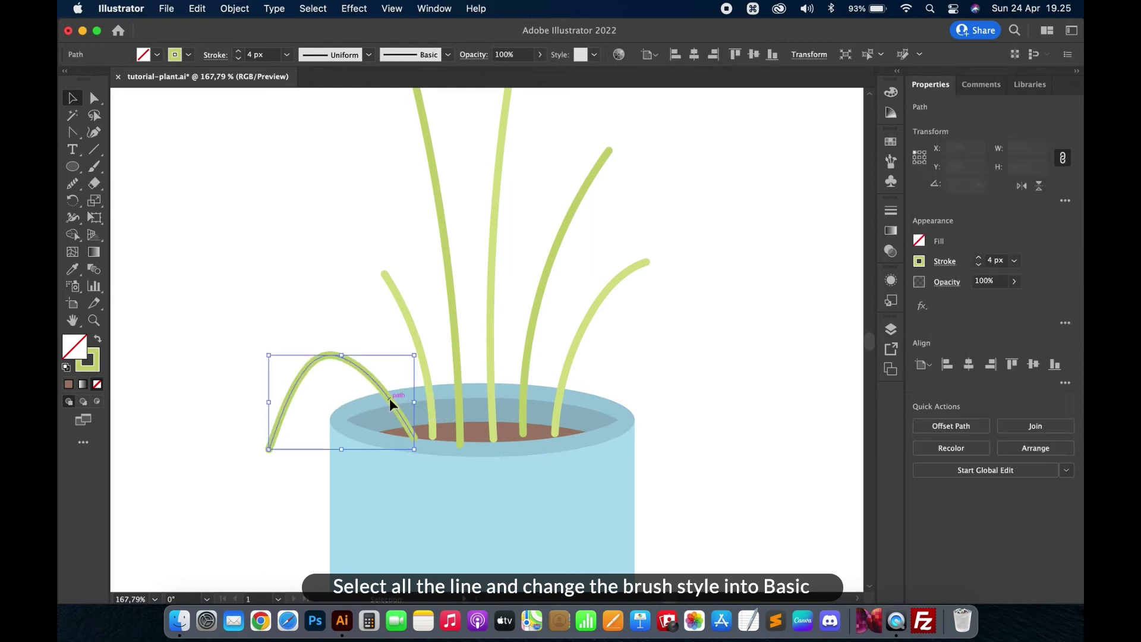
pyautogui.click(433, 419)
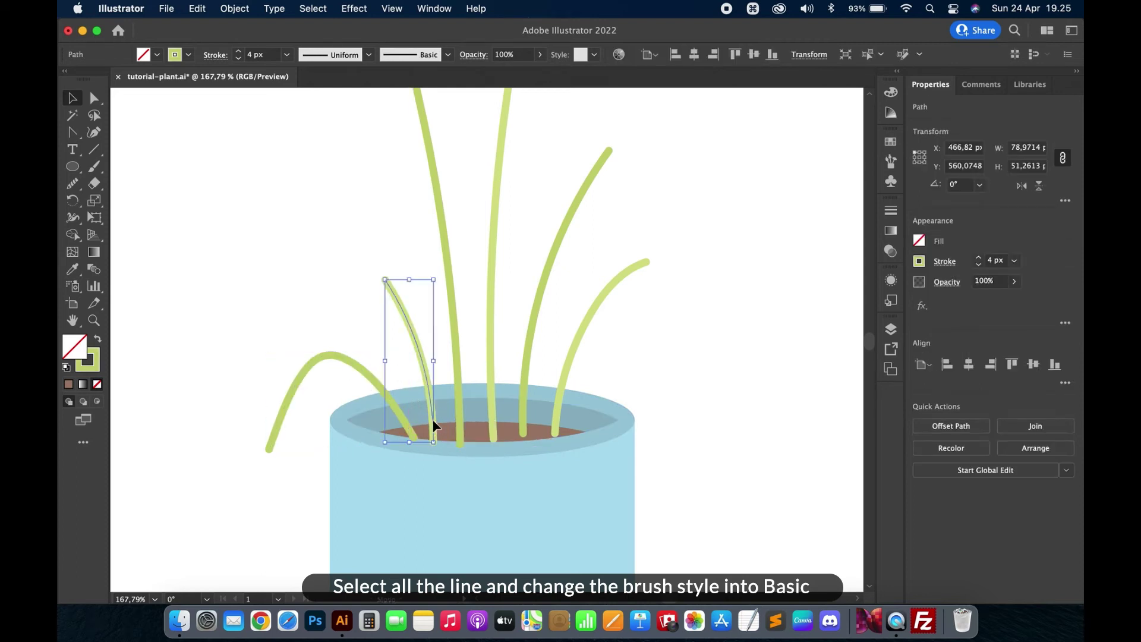
pyautogui.click(521, 406)
pyautogui.click(489, 413)
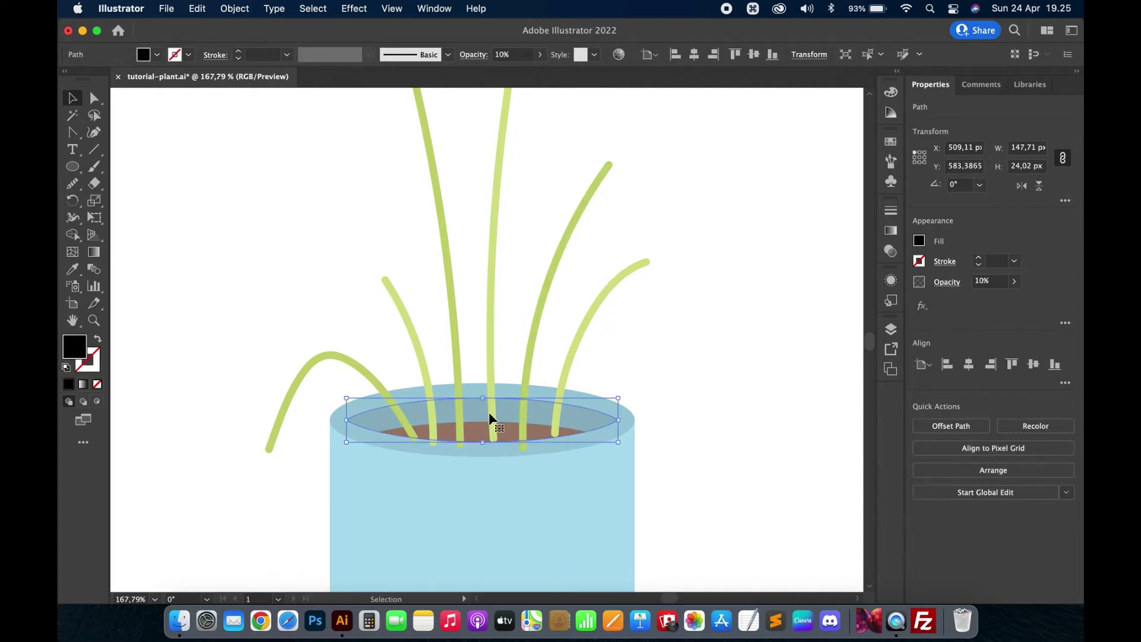
pyautogui.moveTo(486, 344); pyautogui.dragTo(489, 352)
# Nudge the short right stem down so its base sits within the soil
pyautogui.click(568, 364)
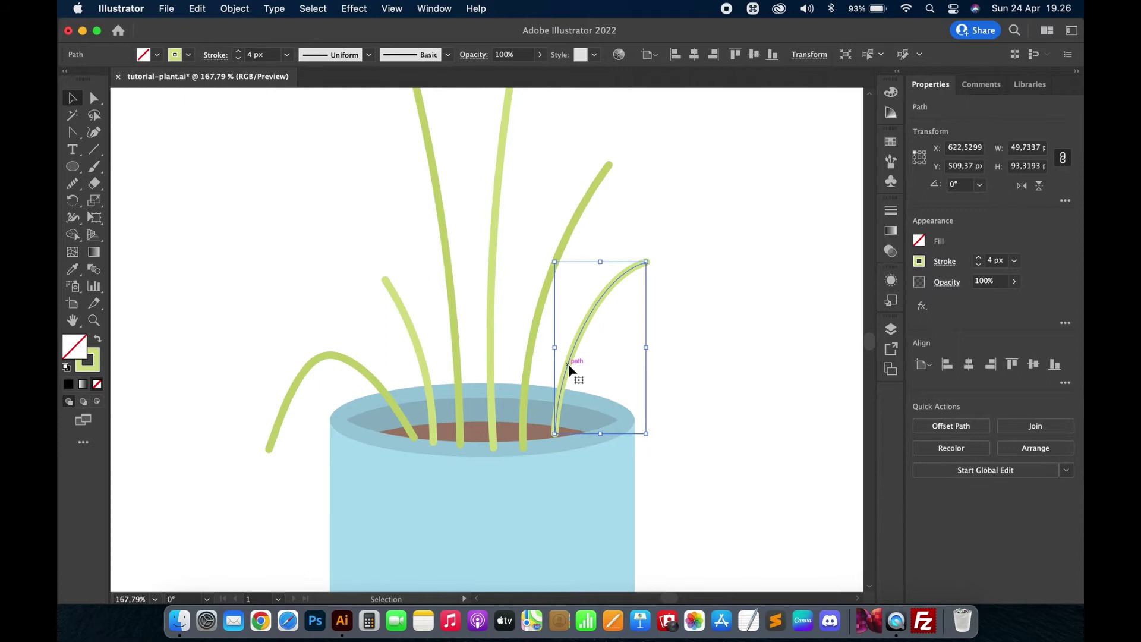
pyautogui.press('Down')
pyautogui.press('Down')
pyautogui.press('Down')
pyautogui.press('Down')
pyautogui.press('Down')
pyautogui.press('Down')
pyautogui.press('Down')
pyautogui.press('Down')
pyautogui.click(746, 361)
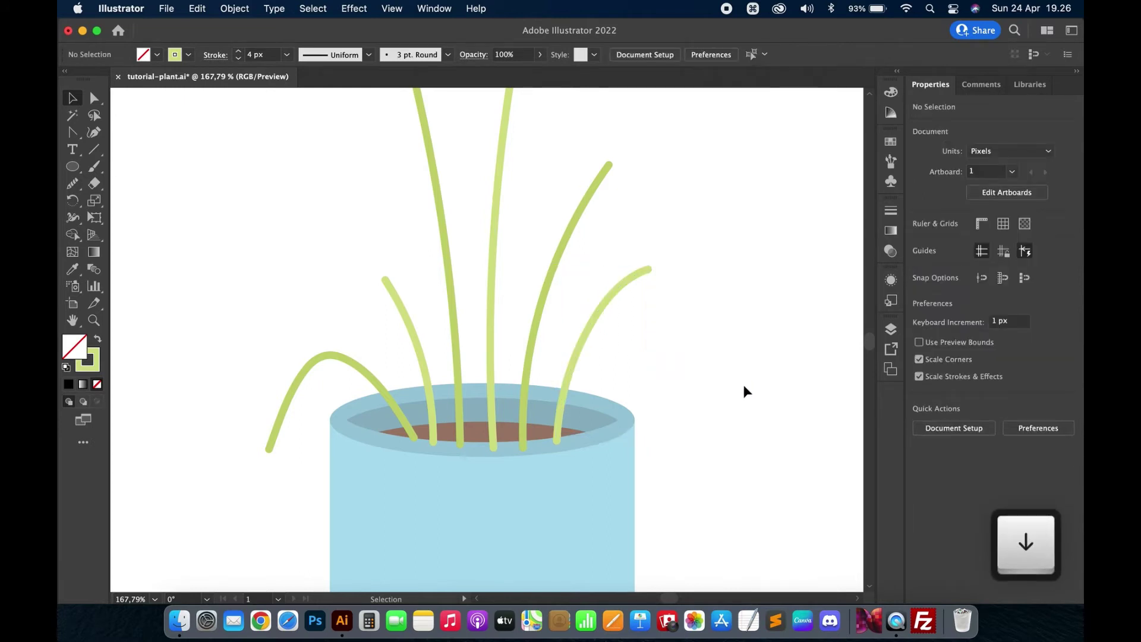
# Draw an upright ellipse about 54 by 123 px above the plant as a leaf and fill it with the #C5D272 swatch colour
pyautogui.scroll(-3, 747, 391)
pyautogui.click(72, 166)
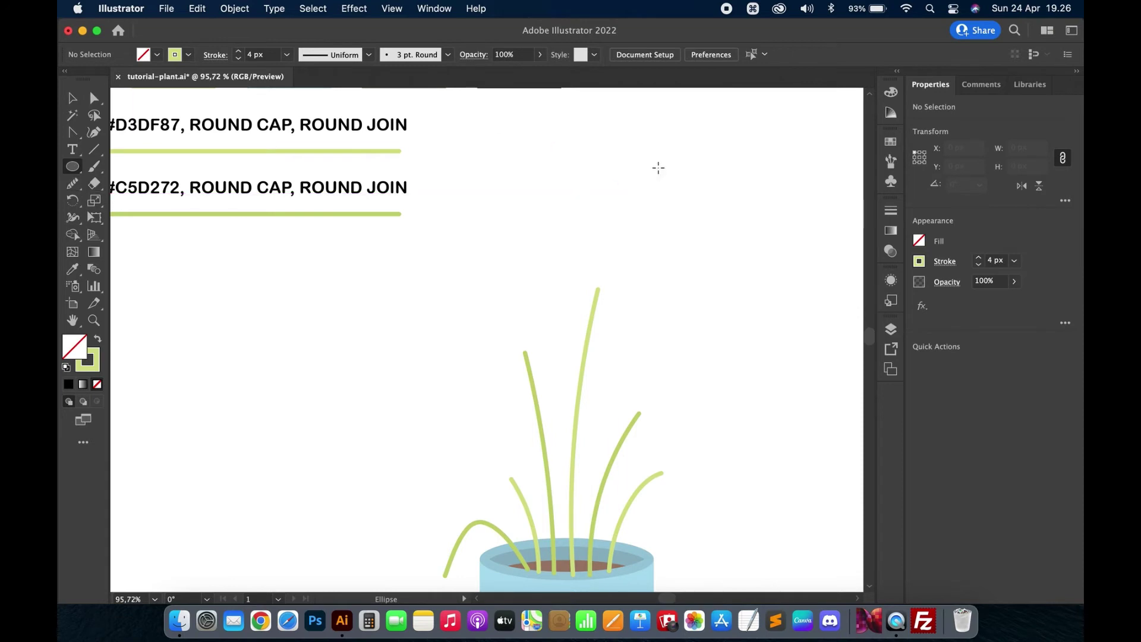
pyautogui.moveTo(666, 168); pyautogui.dragTo(723, 295)
pyautogui.scroll(-3, 505, 233)
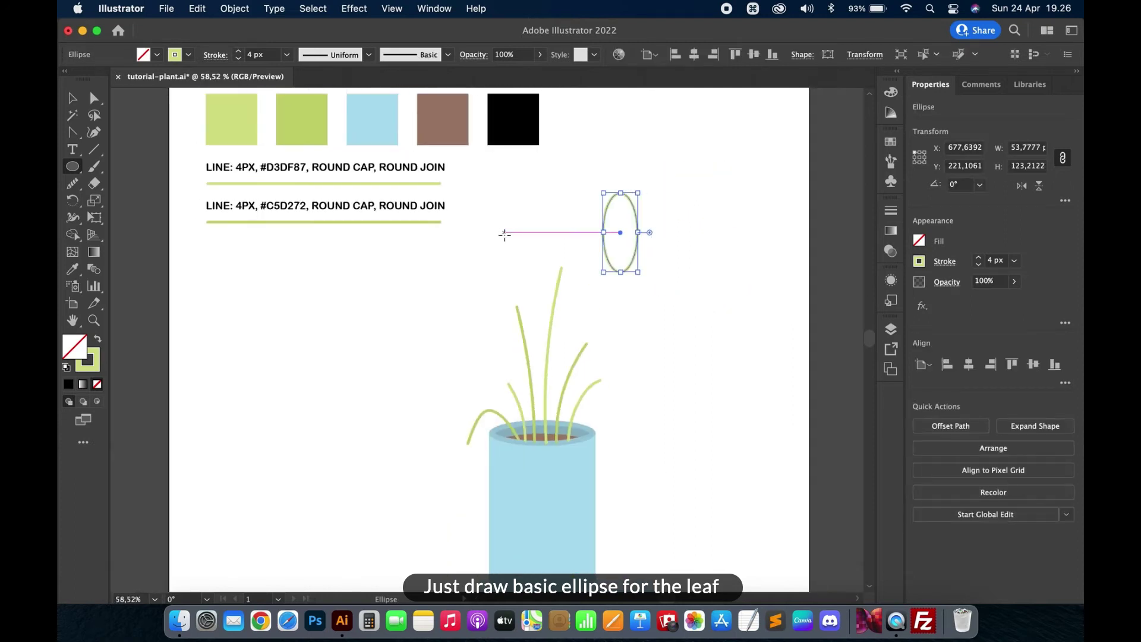
pyautogui.press('i')
pyautogui.click(298, 117)
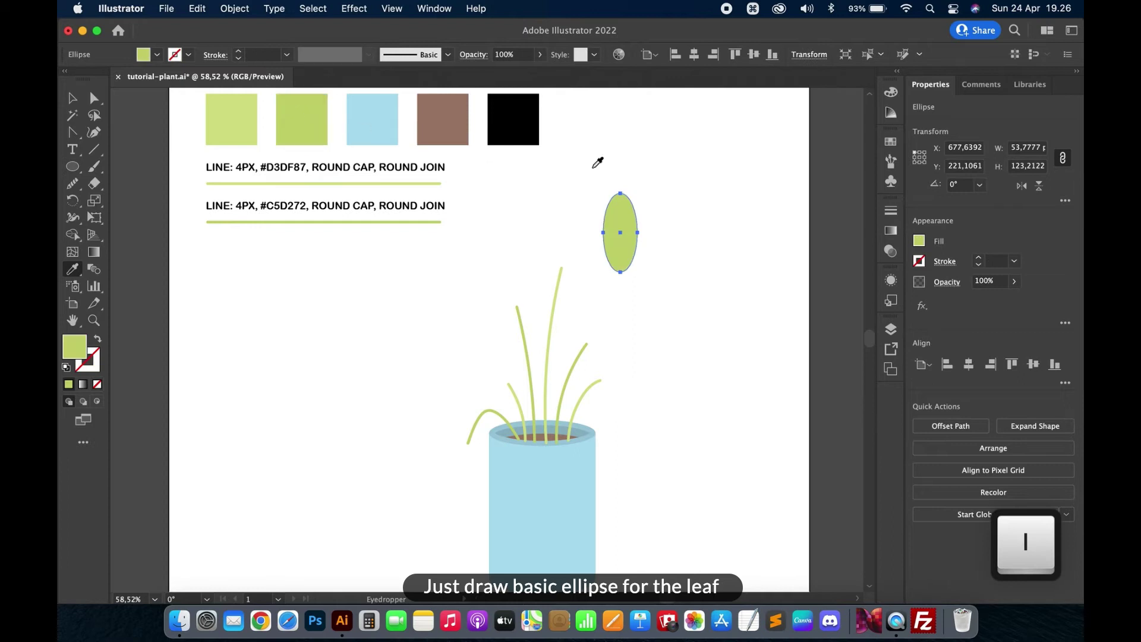
pyautogui.press('v')
pyautogui.click(651, 203)
# Place the leaf on the tip of the tall central stem, tilt it along the stem, and send it behind the stem
pyautogui.moveTo(622, 227); pyautogui.dragTo(562, 256)
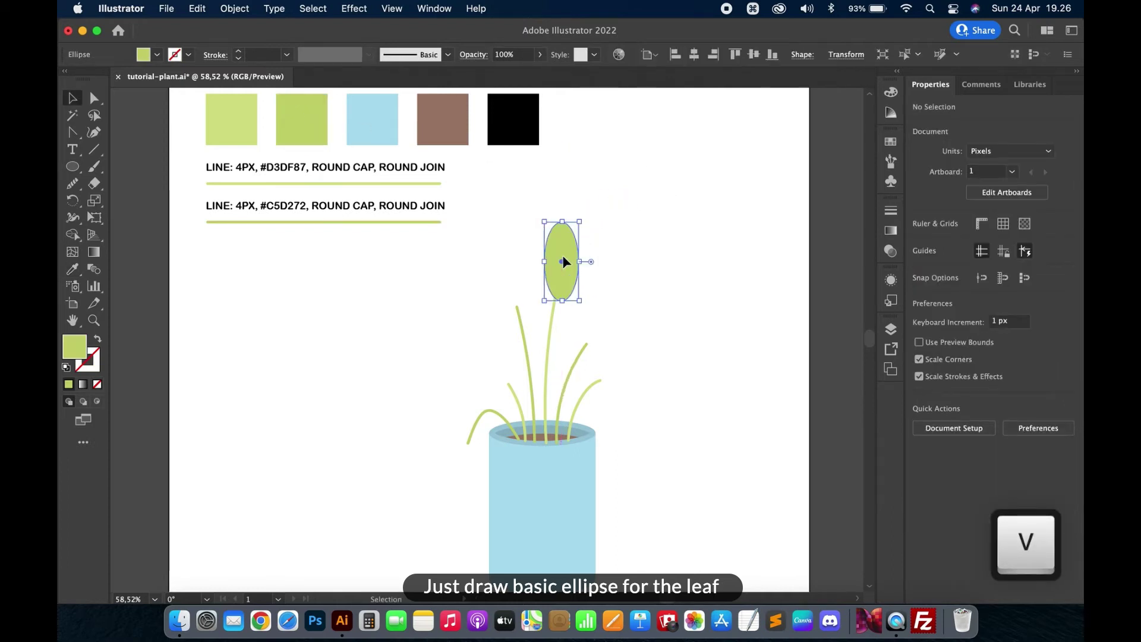
pyautogui.scroll(4, 562, 262)
pyautogui.moveTo(600, 186); pyautogui.dragTo(614, 197)
pyautogui.moveTo(572, 245); pyautogui.dragTo(575, 251)
pyautogui.press('super+bracketleft')
pyautogui.press('super+bracketleft')
pyautogui.moveTo(591, 240); pyautogui.dragTo(588, 248)
pyautogui.click(675, 304)
pyautogui.scroll(-3, 675, 304)
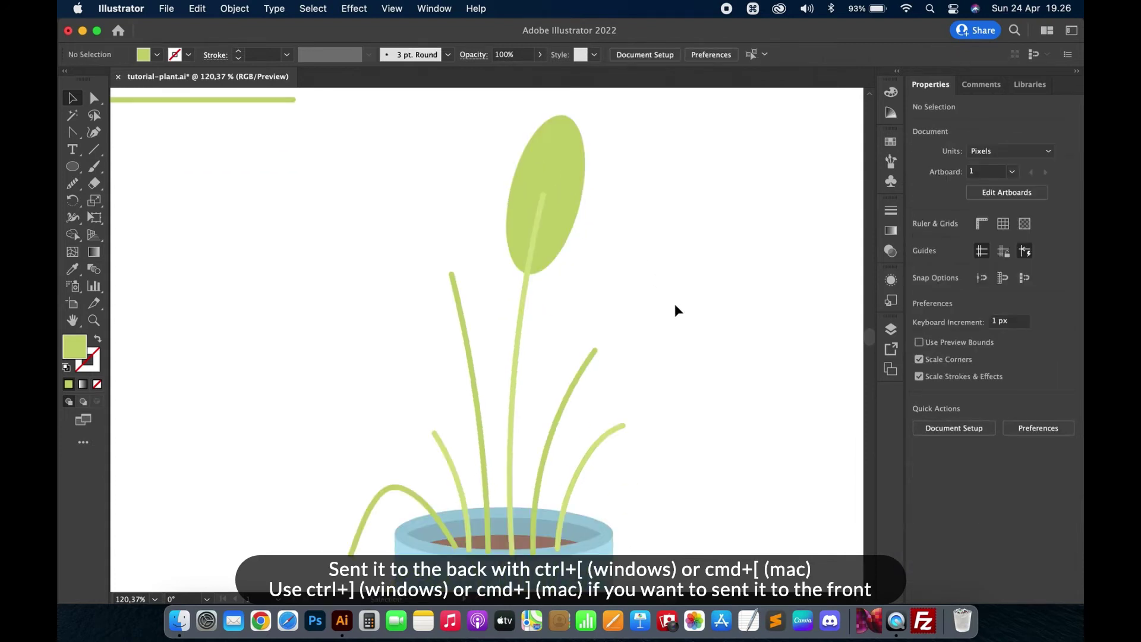
# Nudge the leaf down and slightly left so the tall central stem ends near the leaf's middle
pyautogui.click(562, 171)
pyautogui.press('Down')
pyautogui.press('Down')
pyautogui.press('Down')
pyautogui.press('Down')
pyautogui.press('Down')
pyautogui.press('Down')
pyautogui.press('Down')
pyautogui.press('Down')
pyautogui.hotkey('shift', 'Down')
pyautogui.press('Left')
pyautogui.press('Left')
pyautogui.press('Left')
pyautogui.press('Left')
pyautogui.press('Up')
pyautogui.press('Right')
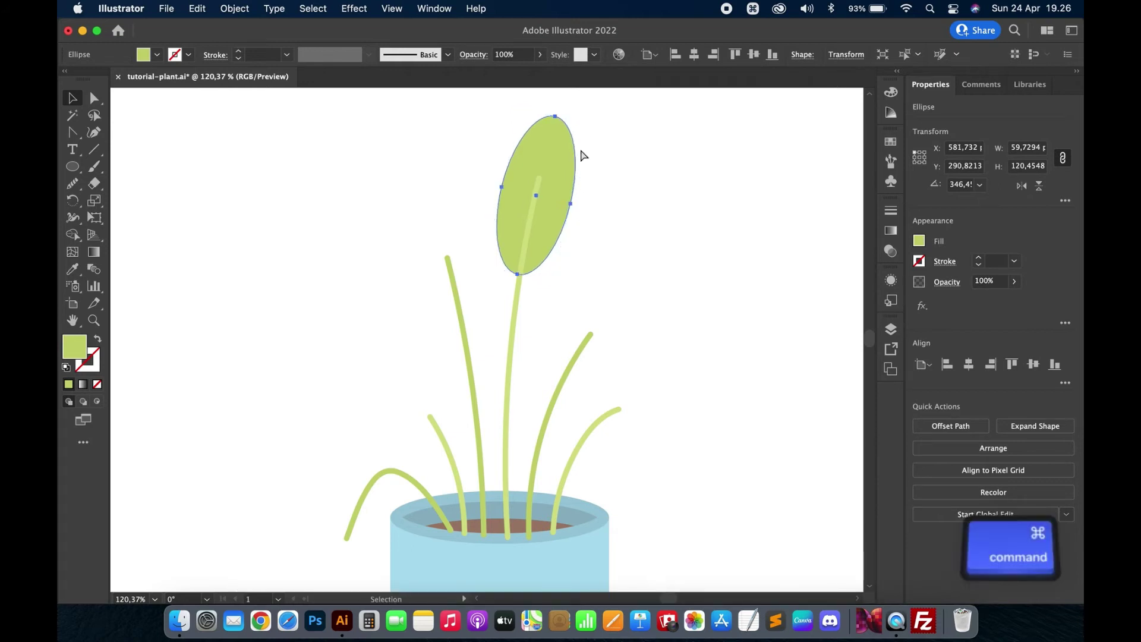
# Duplicate the leaf onto the short right stem, shrunk, rotated along the stem's curve and sent behind it
pyautogui.press('cmd+v')
pyautogui.moveTo(499, 333); pyautogui.dragTo(638, 371)
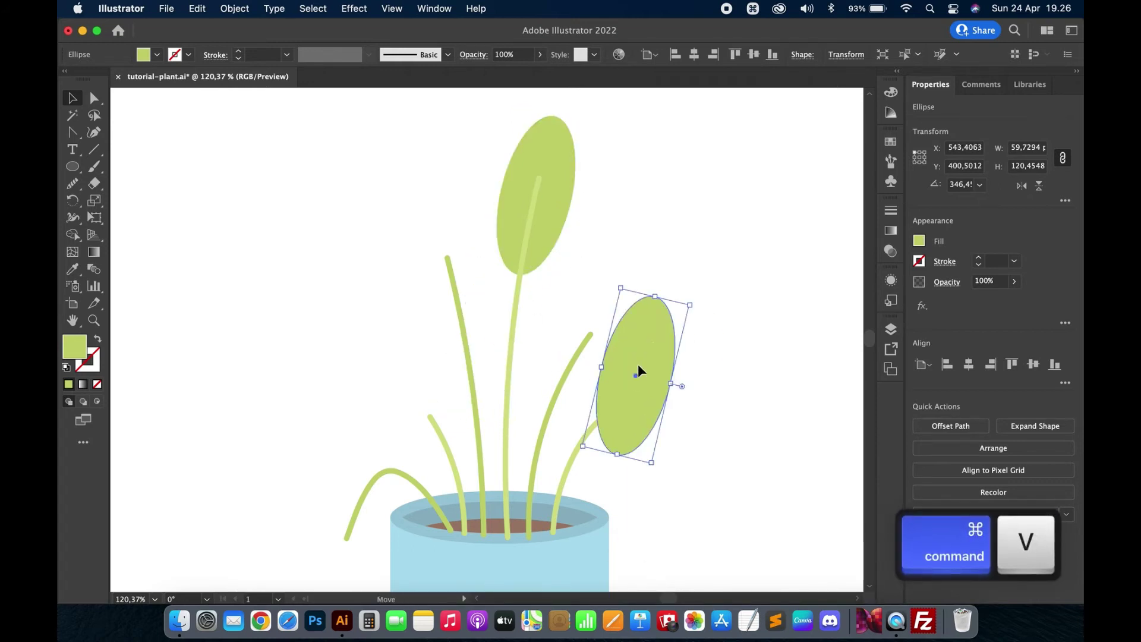
pyautogui.moveTo(690, 304); pyautogui.dragTo(640, 393)
pyautogui.press('super+bracketleft')
pyautogui.press('super+bracketleft')
pyautogui.scroll(5, 640, 393)
pyautogui.moveTo(774, 385); pyautogui.dragTo(732, 386)
pyautogui.moveTo(657, 391); pyautogui.dragTo(653, 393)
pyautogui.press('super+0')
pyautogui.click(665, 288)
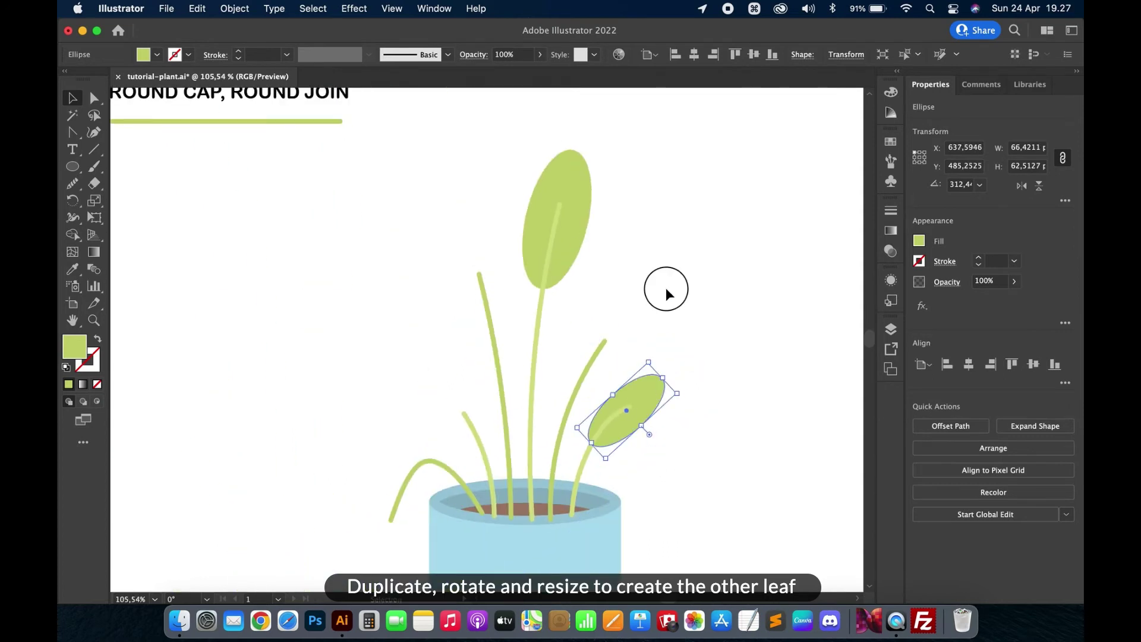
# Duplicate the small right leaf, rotate it to lean left, and place it behind the tip of the short left stem
pyautogui.click(653, 394)
pyautogui.press('super+c')
pyautogui.press('super+v')
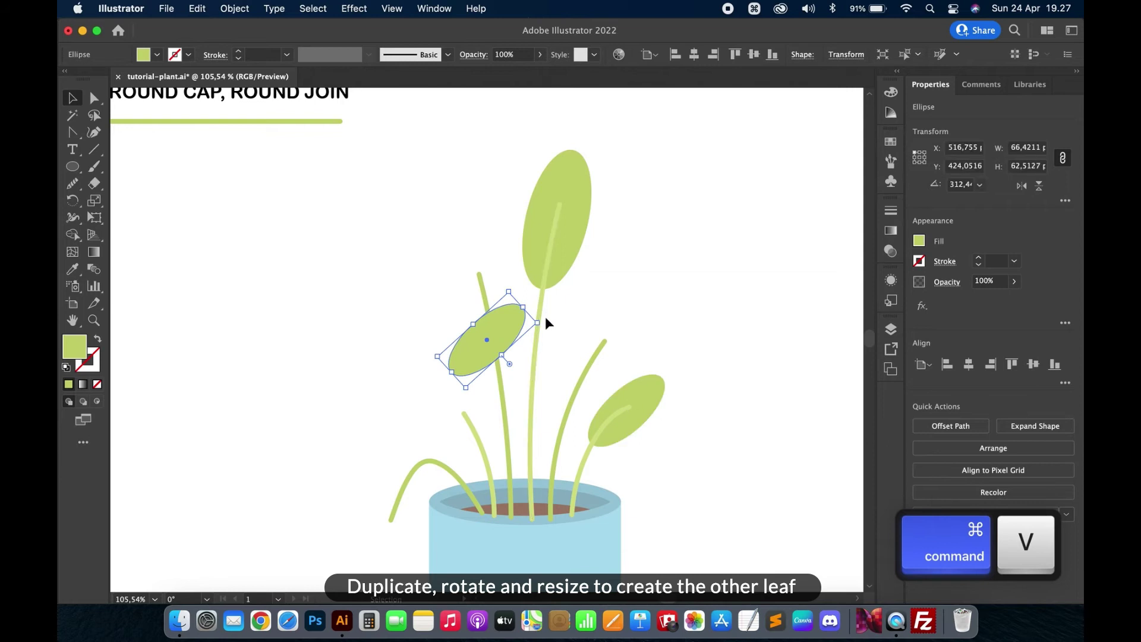
pyautogui.moveTo(543, 321); pyautogui.dragTo(492, 271)
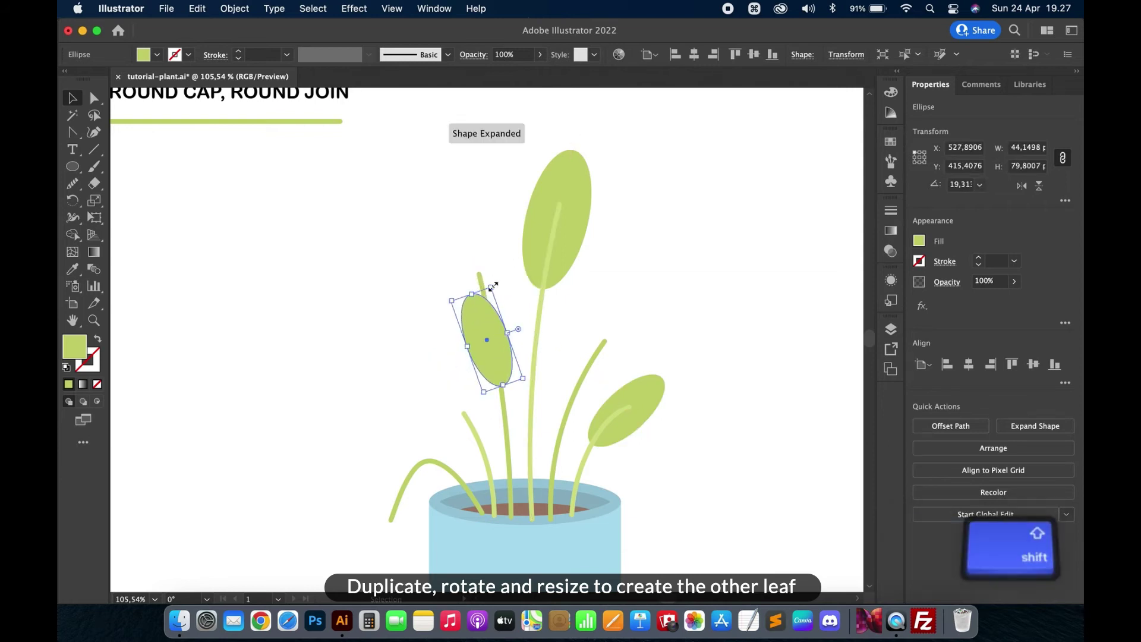
pyautogui.moveTo(487, 330); pyautogui.dragTo(470, 403)
pyautogui.press('super+bracketleft')
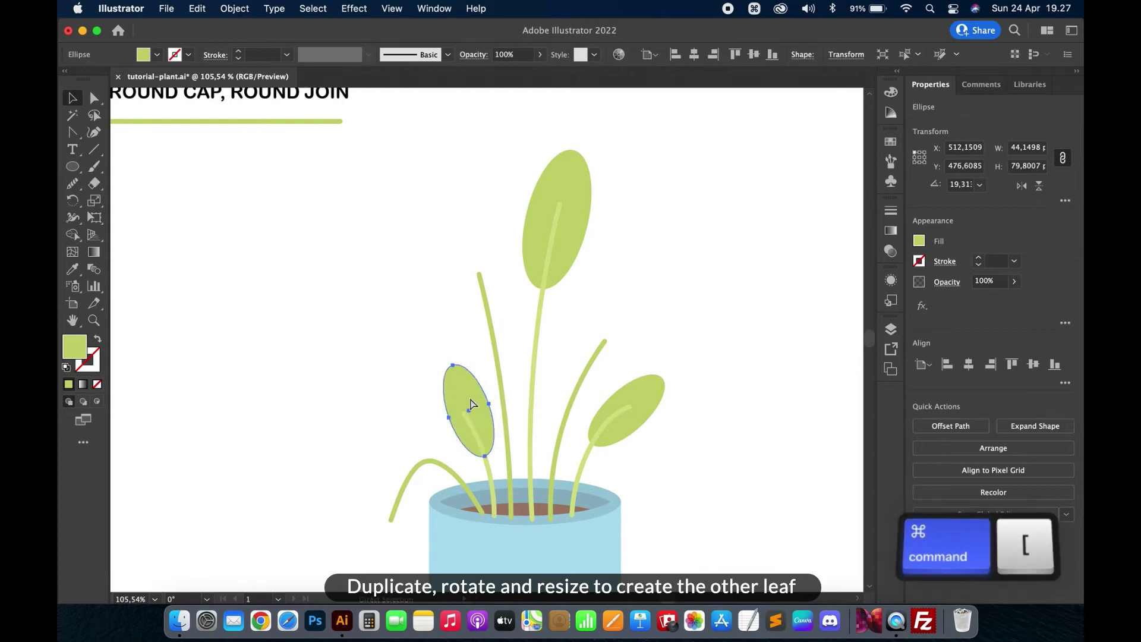
# Fine-tune the short left stem's leaf by shrinking it, tilting it further left and shifting it to centre on the stem
pyautogui.scroll(5, 469, 397)
pyautogui.moveTo(461, 390); pyautogui.dragTo(457, 391)
pyautogui.moveTo(478, 323); pyautogui.dragTo(455, 316)
pyautogui.moveTo(455, 386); pyautogui.dragTo(448, 390)
pyautogui.moveTo(448, 328); pyautogui.dragTo(450, 339)
pyautogui.press('Right')
pyautogui.press('Right')
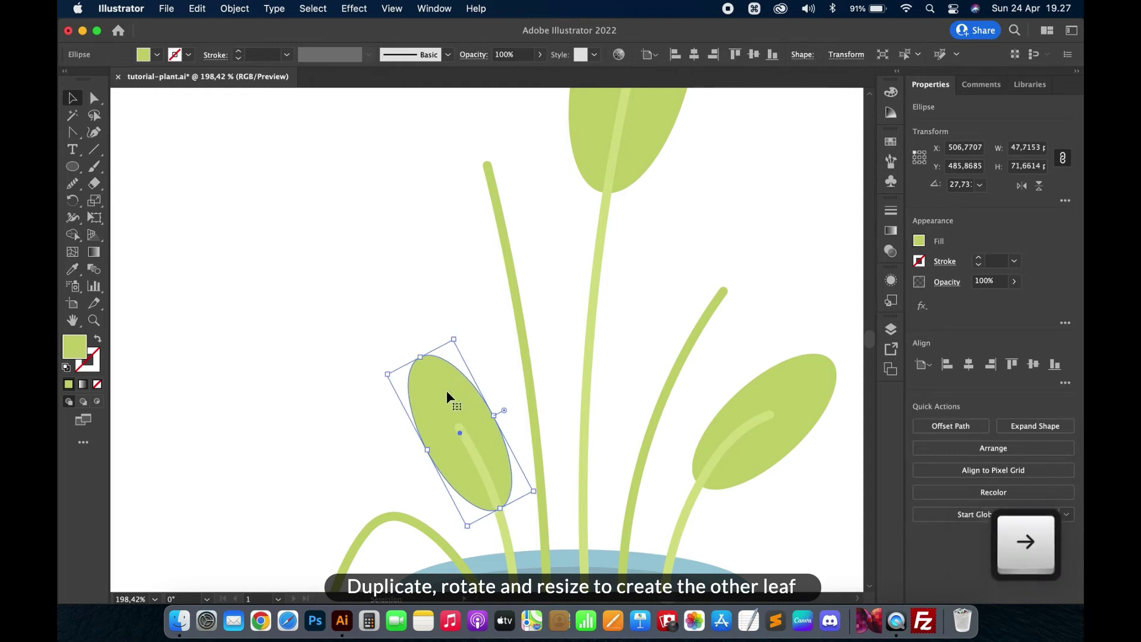
pyautogui.click(322, 234)
# Duplicate the large central leaf, rotate it to lean left, and place it behind the tip of the tall left-leaning stem
pyautogui.scroll(-5, 302, 304)
pyautogui.scroll(-5, 301, 304)
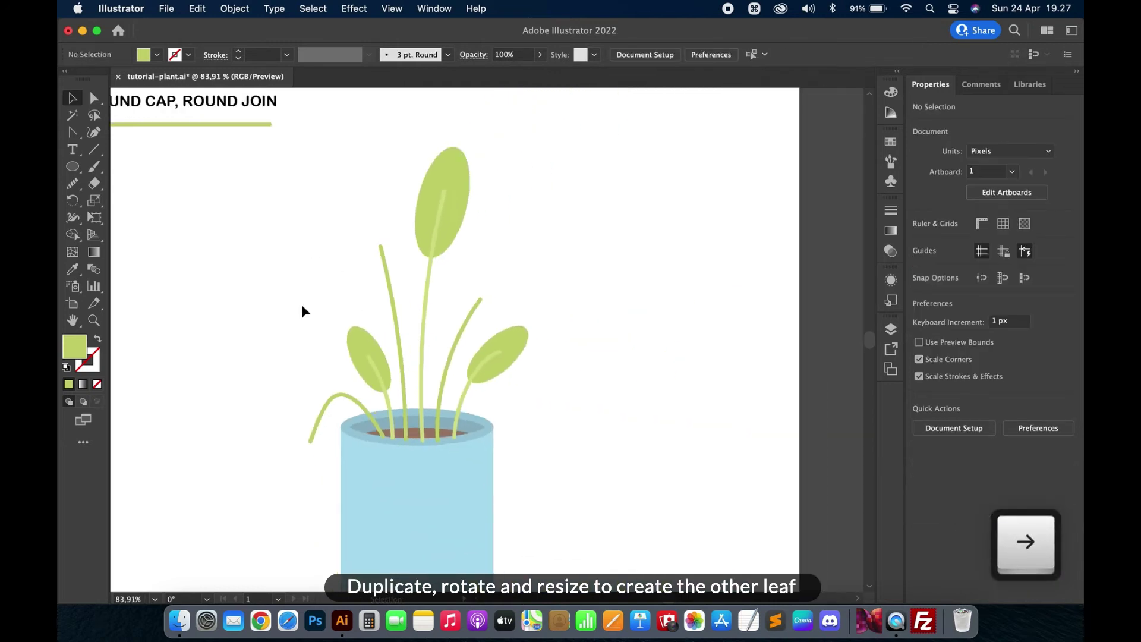
pyautogui.click(448, 224)
pyautogui.press('super+c')
pyautogui.press('super+v')
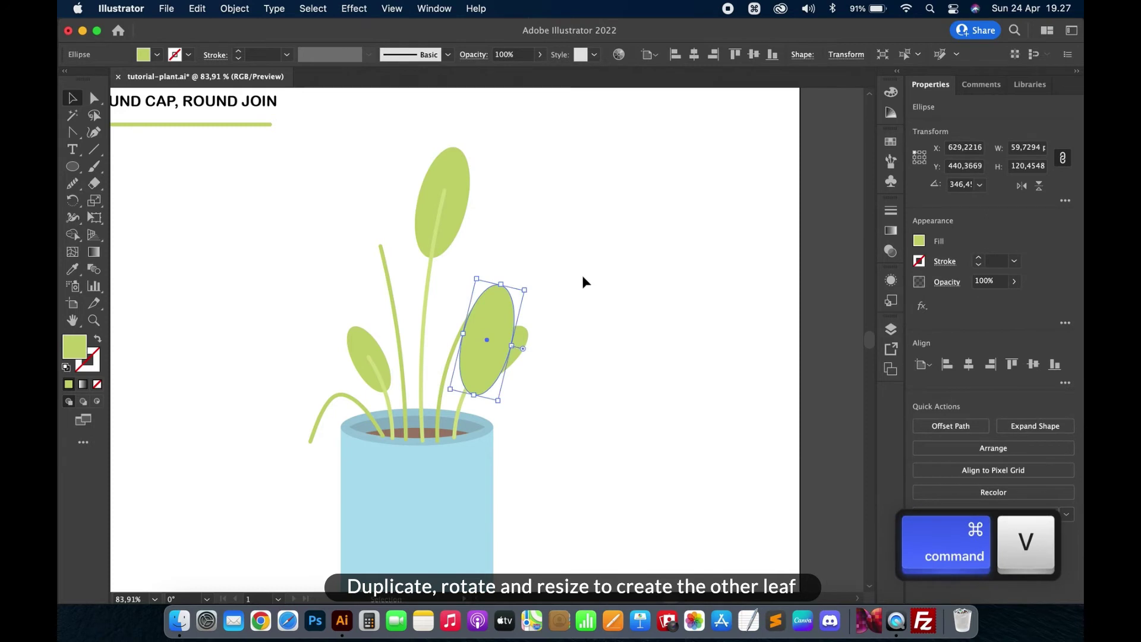
pyautogui.moveTo(531, 287); pyautogui.dragTo(499, 270)
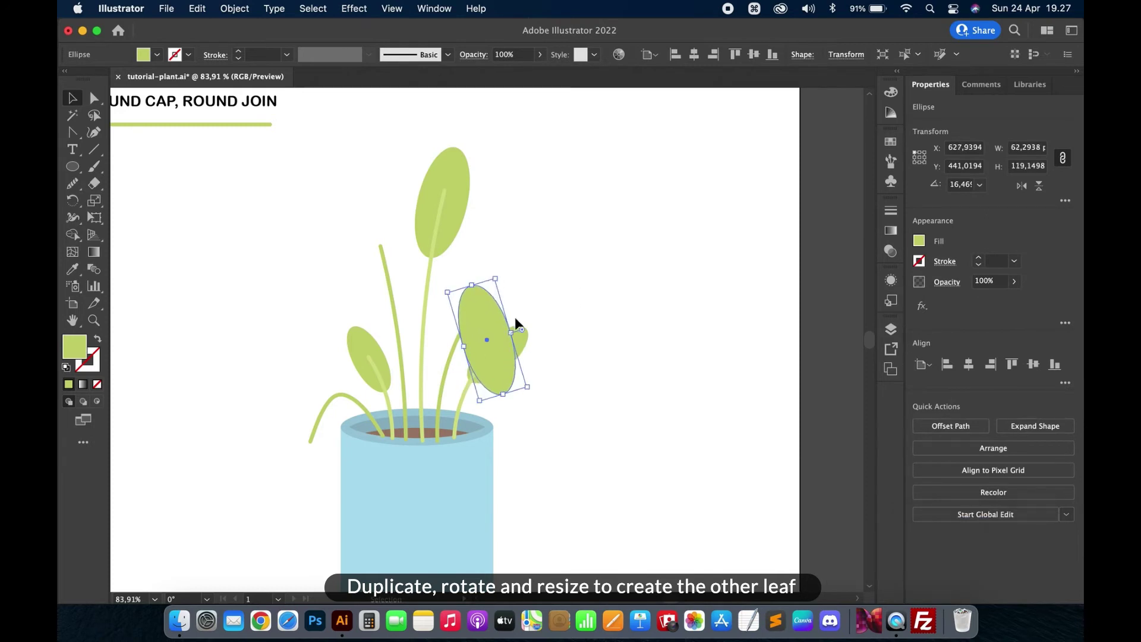
pyautogui.moveTo(460, 320); pyautogui.dragTo(377, 230)
pyautogui.press('super+bracketleft')
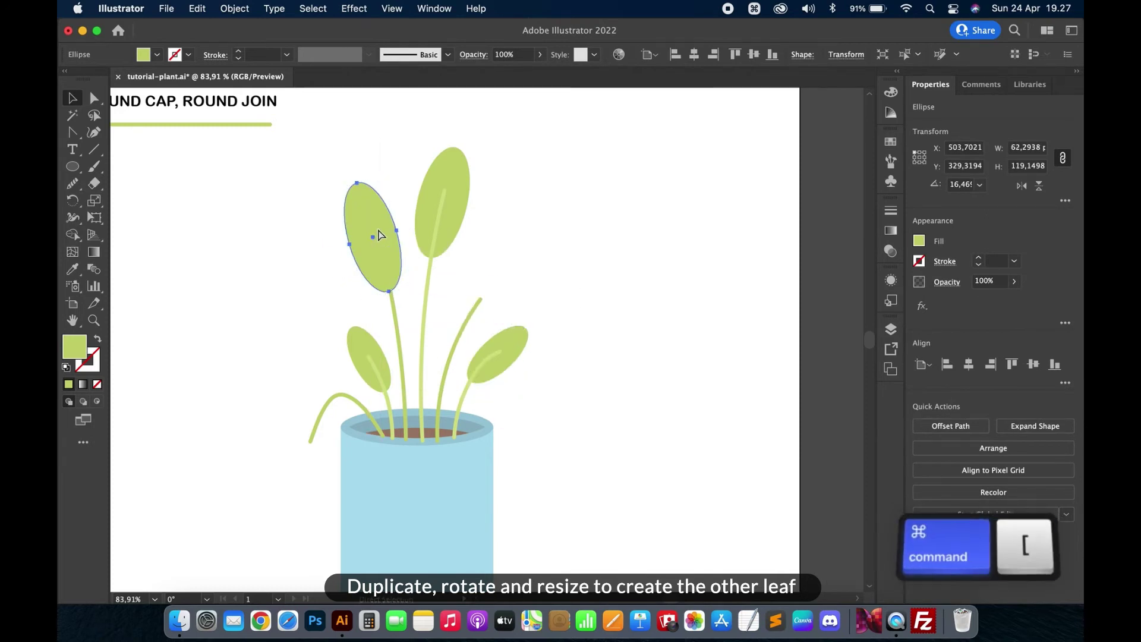
# Recolour the leaf on the tall left-leaning stem with the light green #D3DF87 from the palette
pyautogui.scroll(-5, 376, 230)
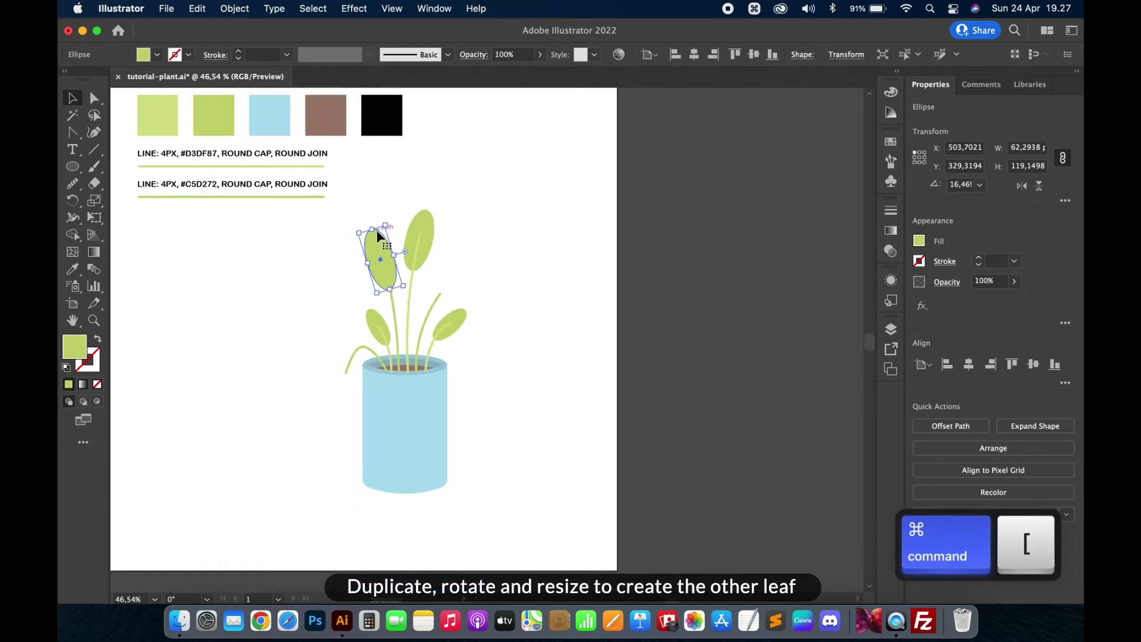
pyautogui.press('i')
pyautogui.click(173, 151)
pyautogui.scroll(5, 356, 250)
pyautogui.press('v')
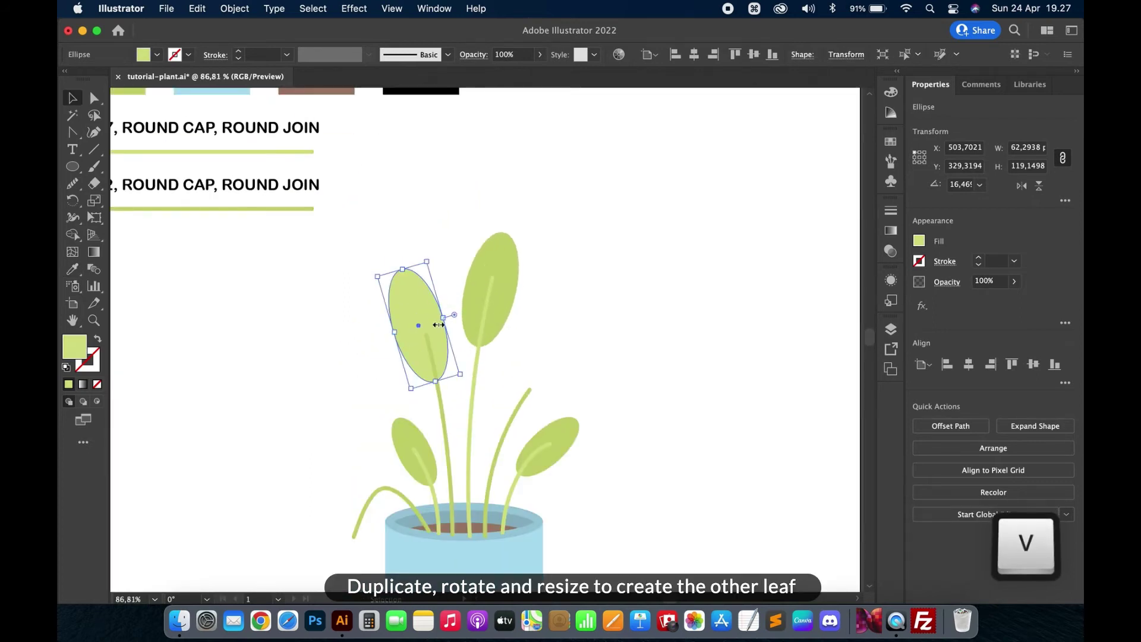
# Shrink the light green leaf slightly to about 59 by 113 px, and adjust its position and tilt to follow the stem
pyautogui.moveTo(433, 260); pyautogui.dragTo(427, 297)
pyautogui.scroll(5, 427, 297)
pyautogui.moveTo(461, 233); pyautogui.dragTo(442, 233)
pyautogui.moveTo(446, 356); pyautogui.dragTo(440, 355)
pyautogui.moveTo(438, 239); pyautogui.dragTo(441, 246)
pyautogui.moveTo(406, 313); pyautogui.dragTo(413, 312)
pyautogui.moveTo(444, 247); pyautogui.dragTo(446, 246)
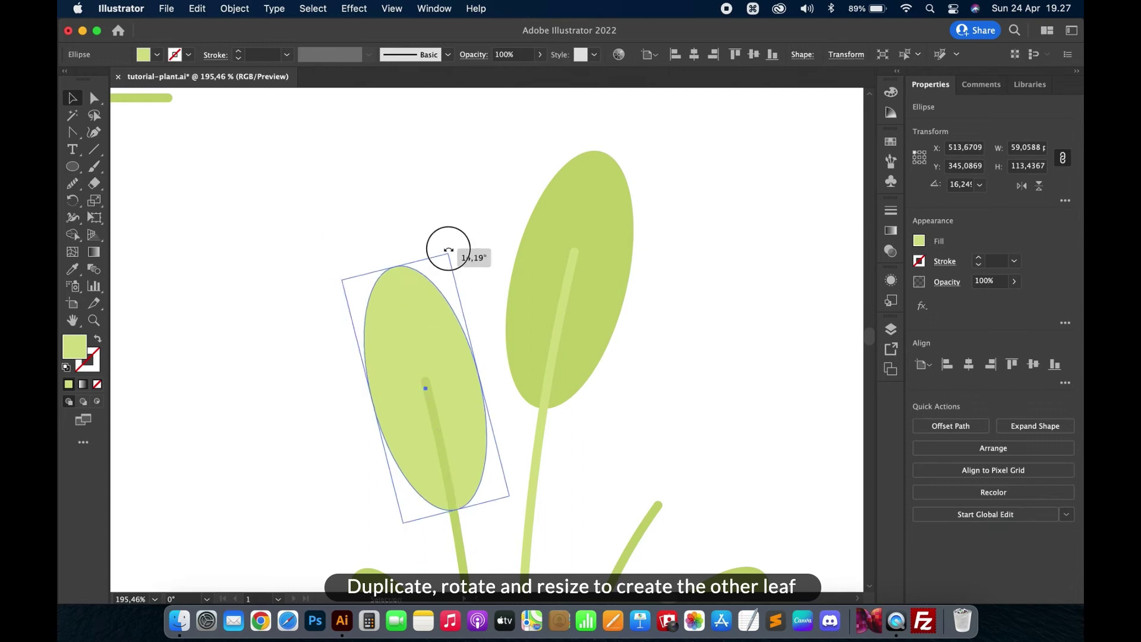
# Duplicate the light green leaf for the tall right-leaning stem, rotating it to lean right and shrinking it to about 59 by 78 px
pyautogui.press('cmd+0')
pyautogui.press('cmd+v')
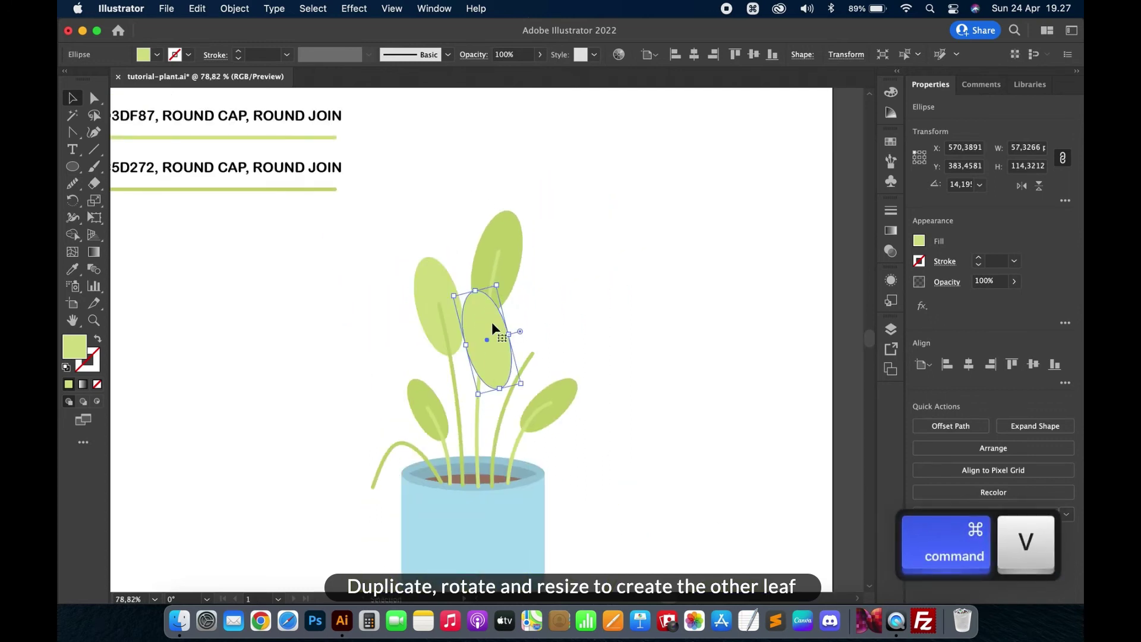
pyautogui.moveTo(529, 337); pyautogui.dragTo(530, 337)
pyautogui.moveTo(536, 282); pyautogui.dragTo(554, 308)
pyautogui.press('shift')
pyautogui.scroll(3, 555, 308)
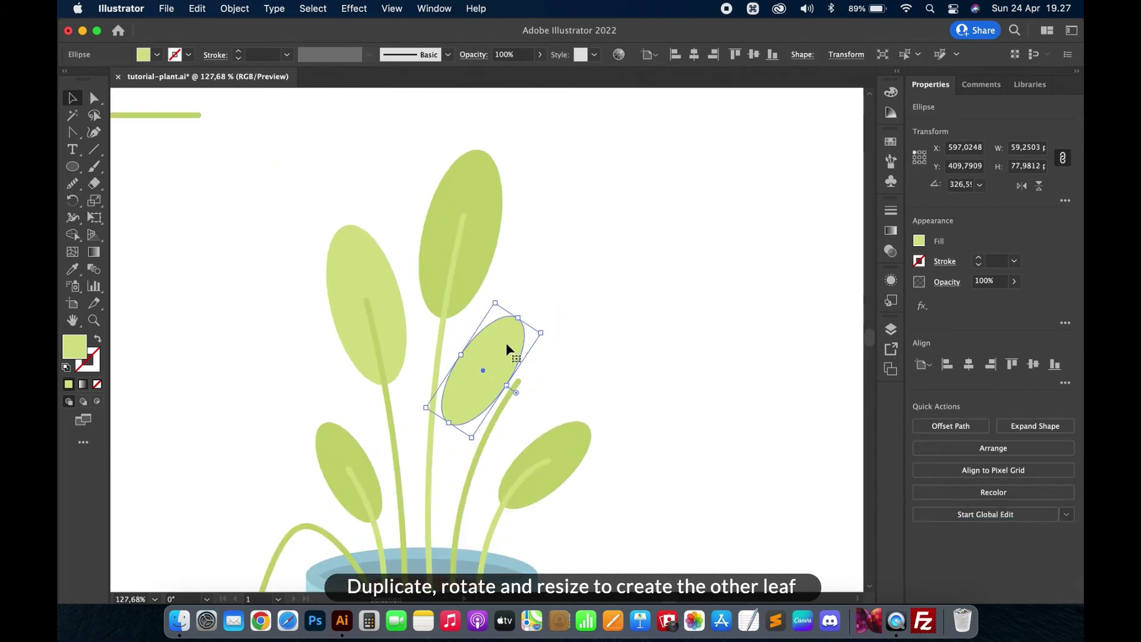
# Place the right-leaning leaf behind the tip of its stem and adjust its proportions and tilt to follow the stem
pyautogui.moveTo(539, 356); pyautogui.dragTo(523, 369)
pyautogui.press('super+bracketleft')
pyautogui.press('super+bracketleft')
pyautogui.moveTo(530, 313); pyautogui.dragTo(584, 324)
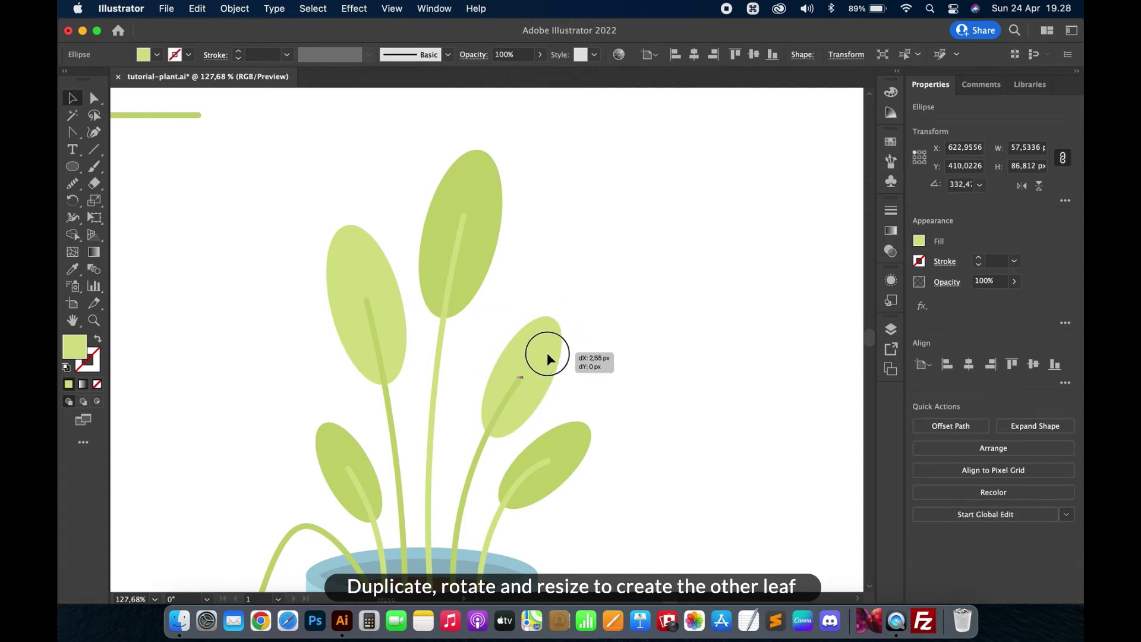
pyautogui.scroll(3, 547, 351)
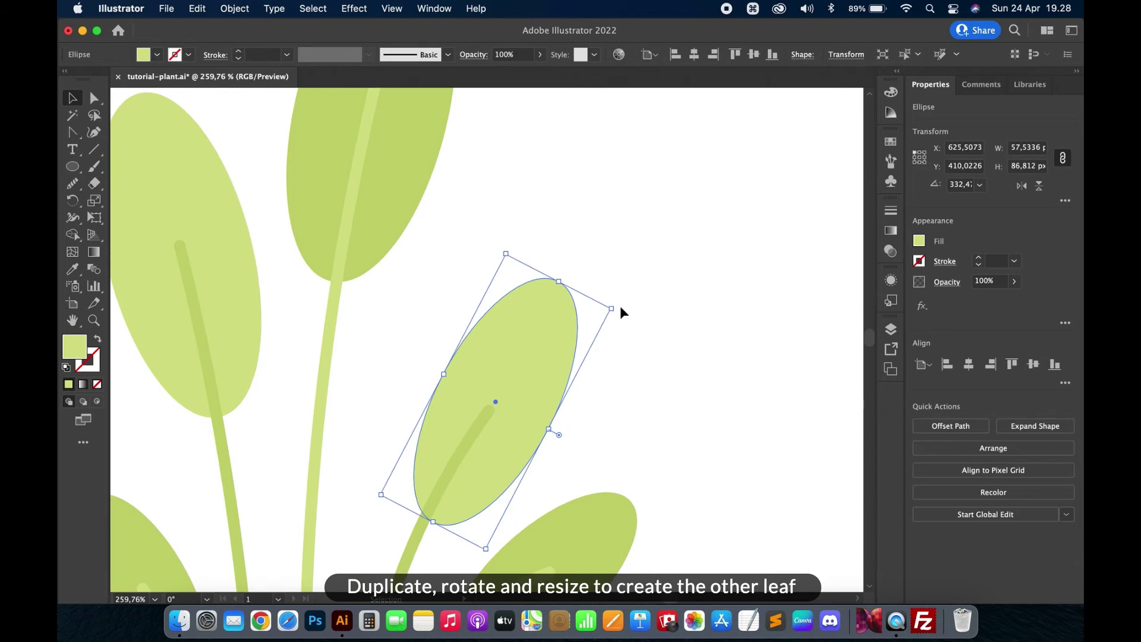
pyautogui.moveTo(618, 308); pyautogui.dragTo(619, 314)
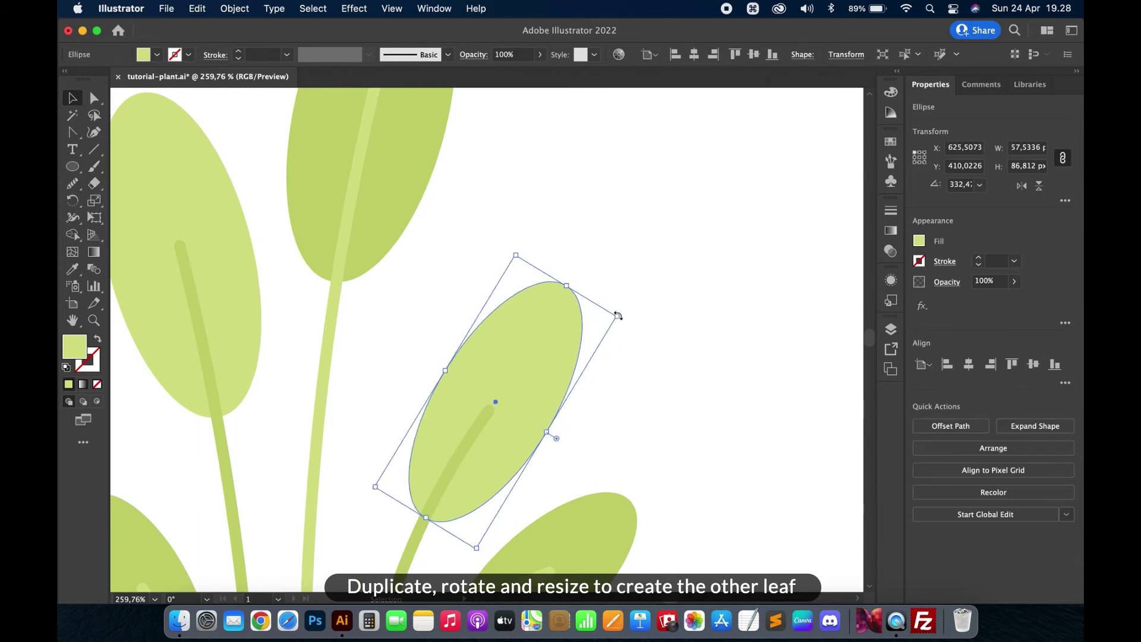
pyautogui.scroll(-6, 619, 313)
# Duplicate that leaf for the drooping left stem, shrink and tilt it to about 41 by 71 px, and place it behind the stem's tip
pyautogui.press('super+v')
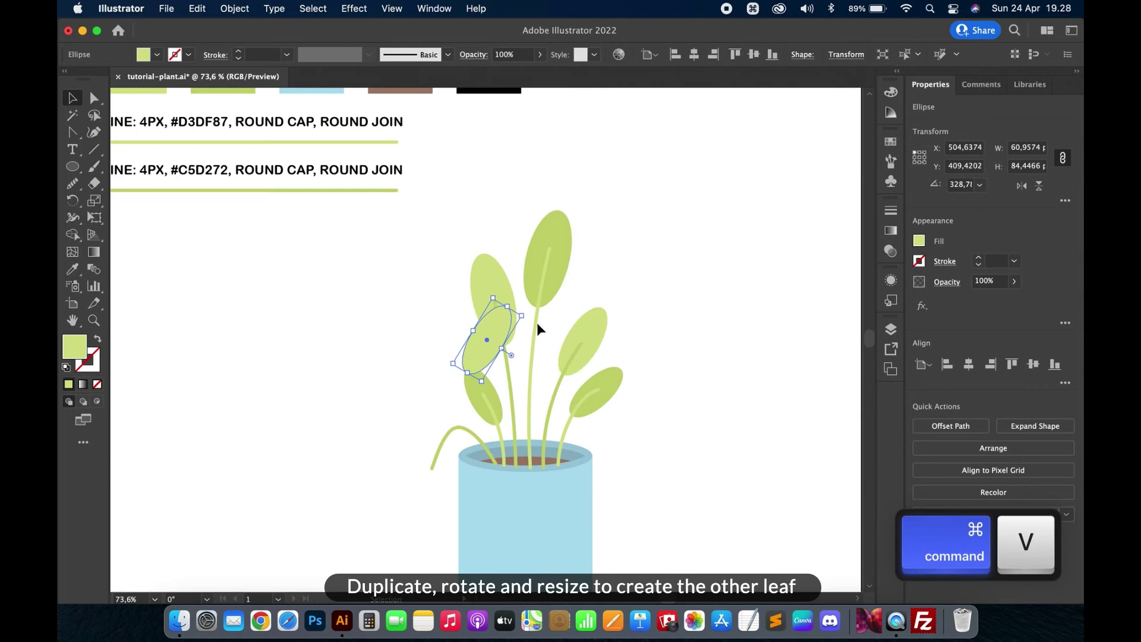
pyautogui.moveTo(482, 363); pyautogui.dragTo(436, 457)
pyautogui.press('shift')
pyautogui.moveTo(426, 510); pyautogui.dragTo(423, 497)
pyautogui.press('super+bracketleft')
pyautogui.scroll(5, 423, 497)
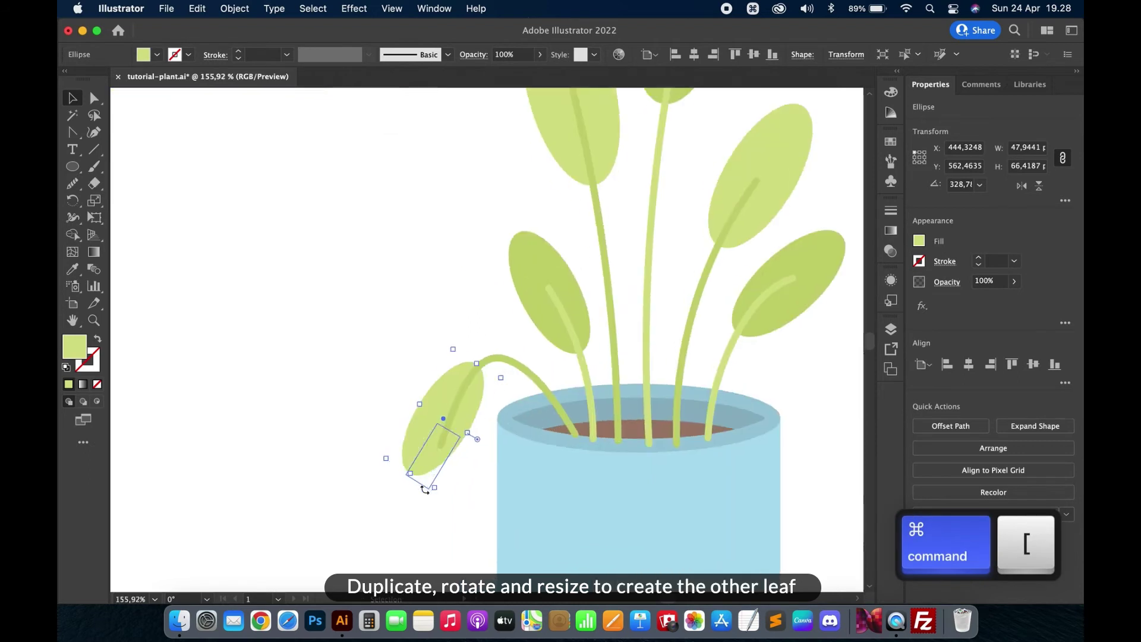
pyautogui.moveTo(508, 375); pyautogui.dragTo(445, 402)
pyautogui.click(377, 308)
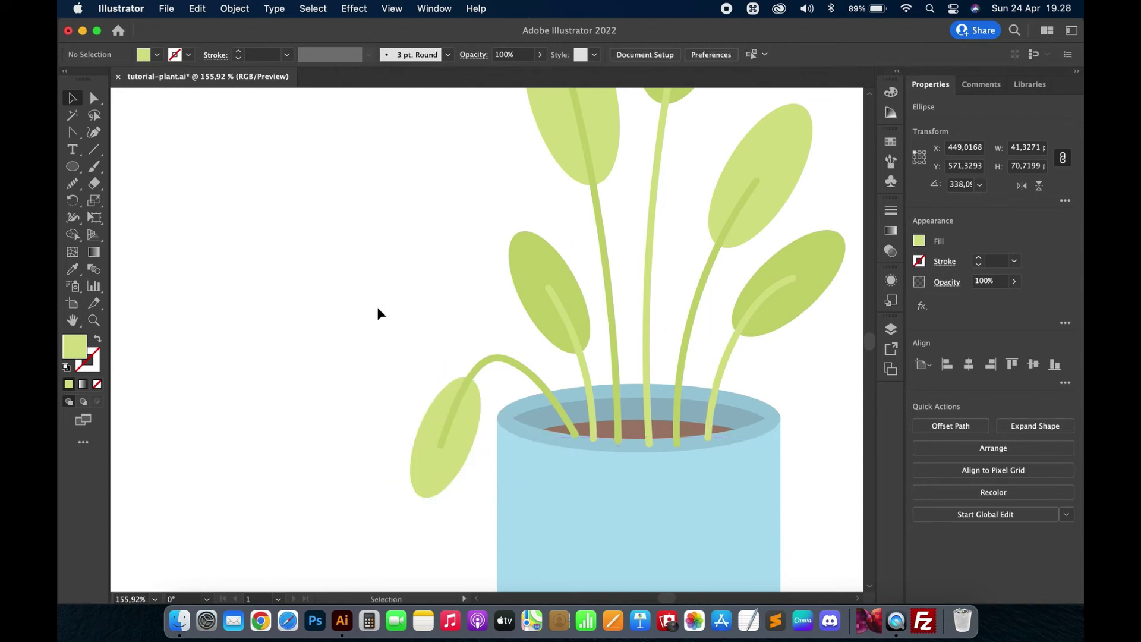
pyautogui.scroll(-5, 377, 308)
pyautogui.scroll(-5, 377, 308)
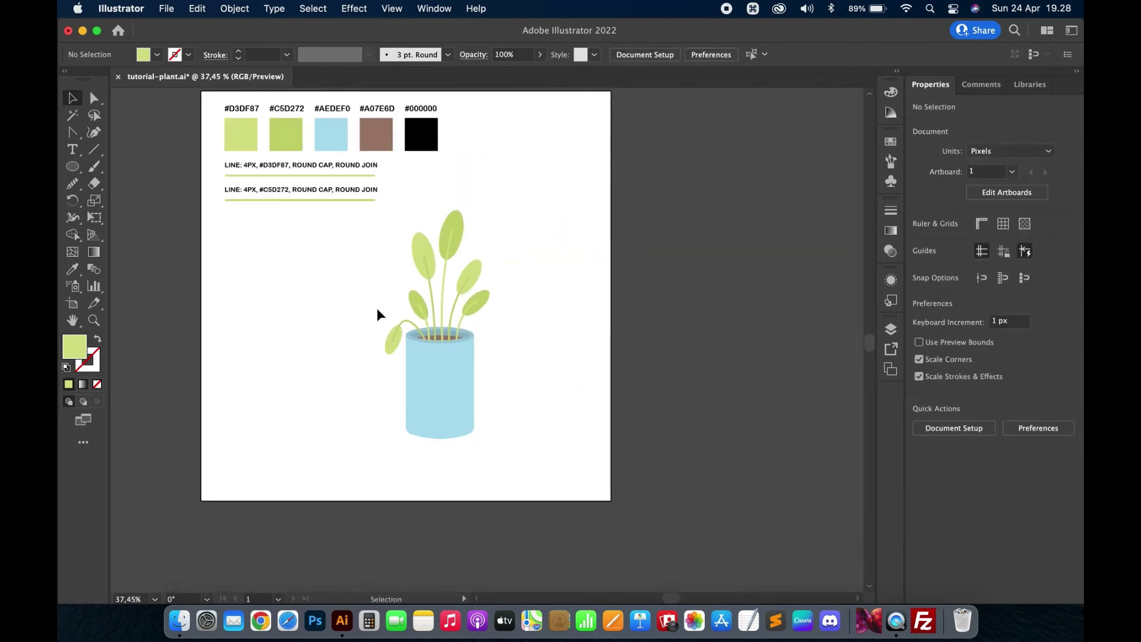
pyautogui.scroll(6, 377, 297)
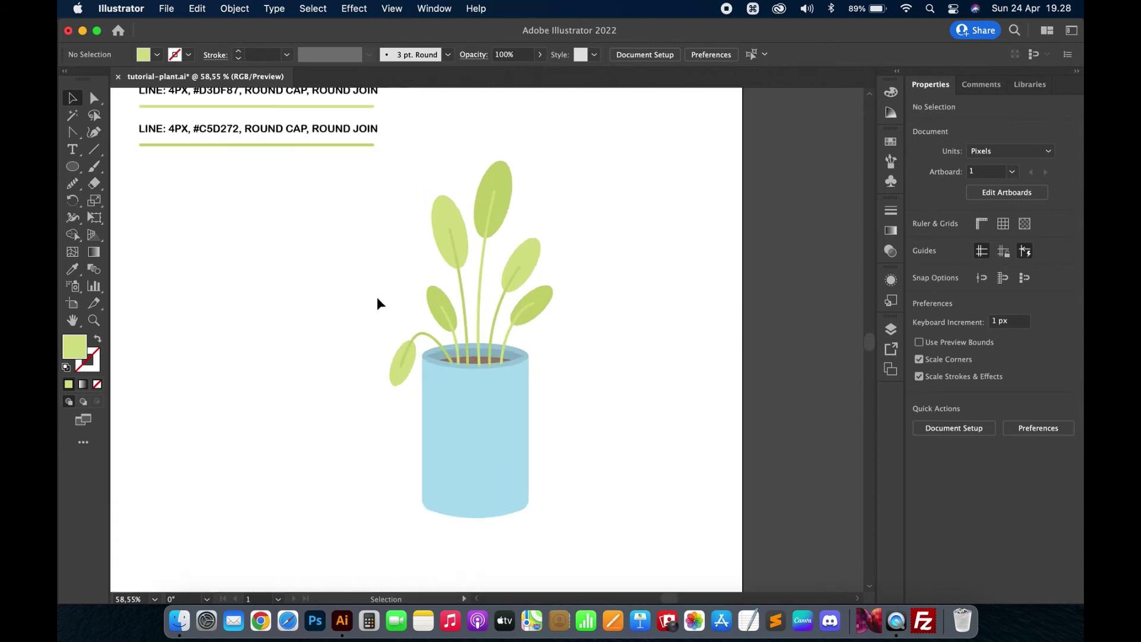
pyautogui.scroll(-2, 377, 297)
pyautogui.scroll(-4, 377, 297)
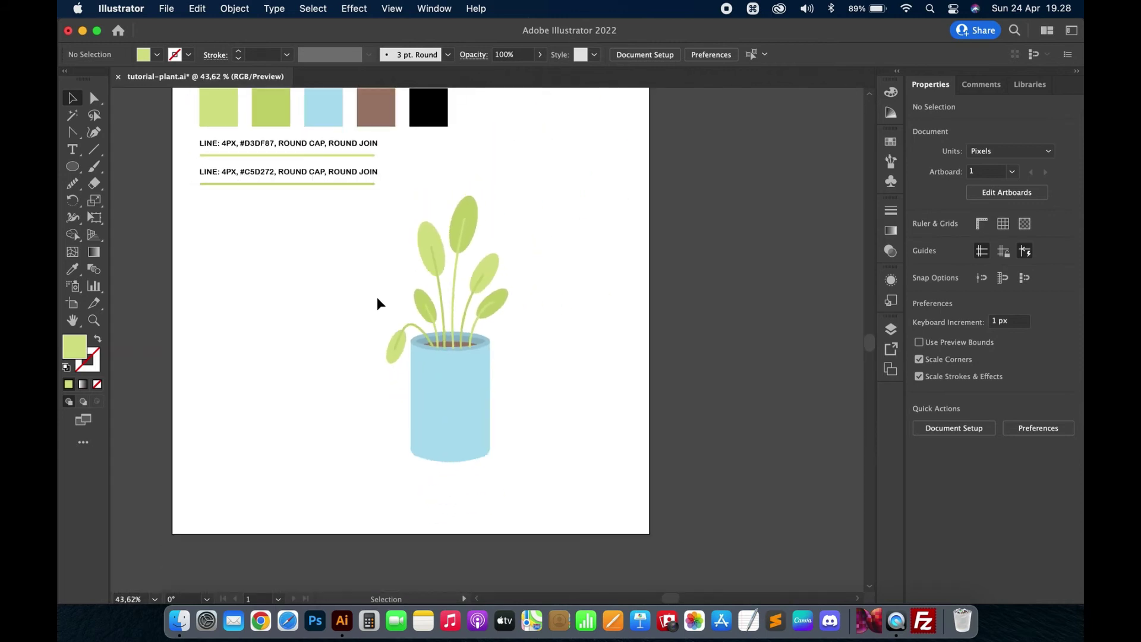
pyautogui.scroll(3, 470, 393)
pyautogui.moveTo(72, 167); pyautogui.dragTo(139, 166)
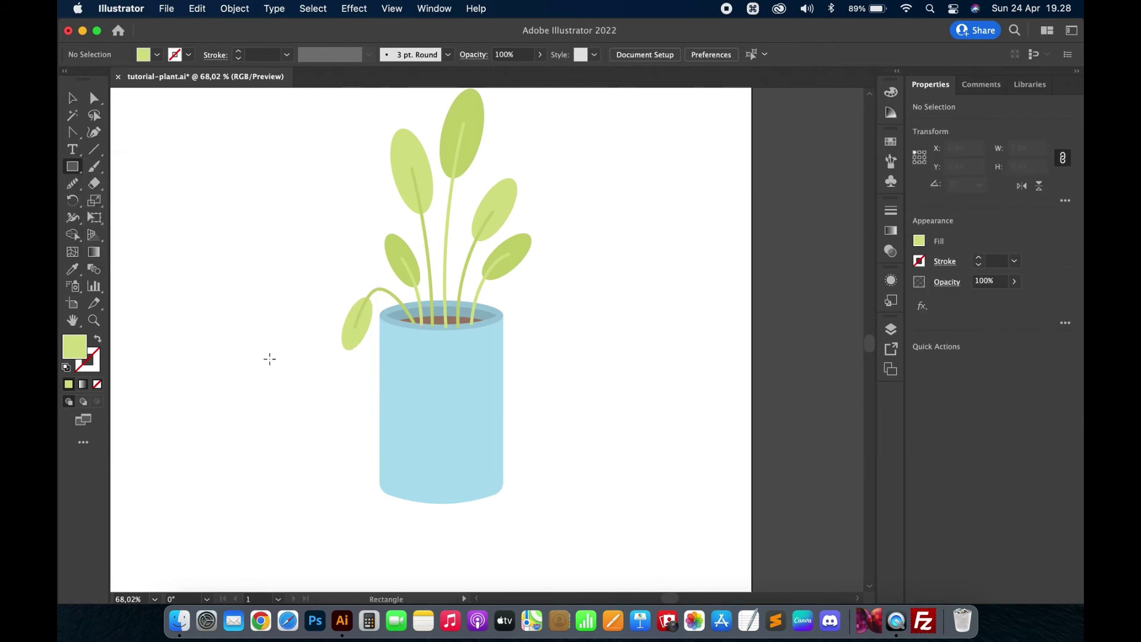
# Draw a horizontal line about 202 px long across the pot and give it the style of the 4 px #C5D272 line sample
pyautogui.click(94, 149)
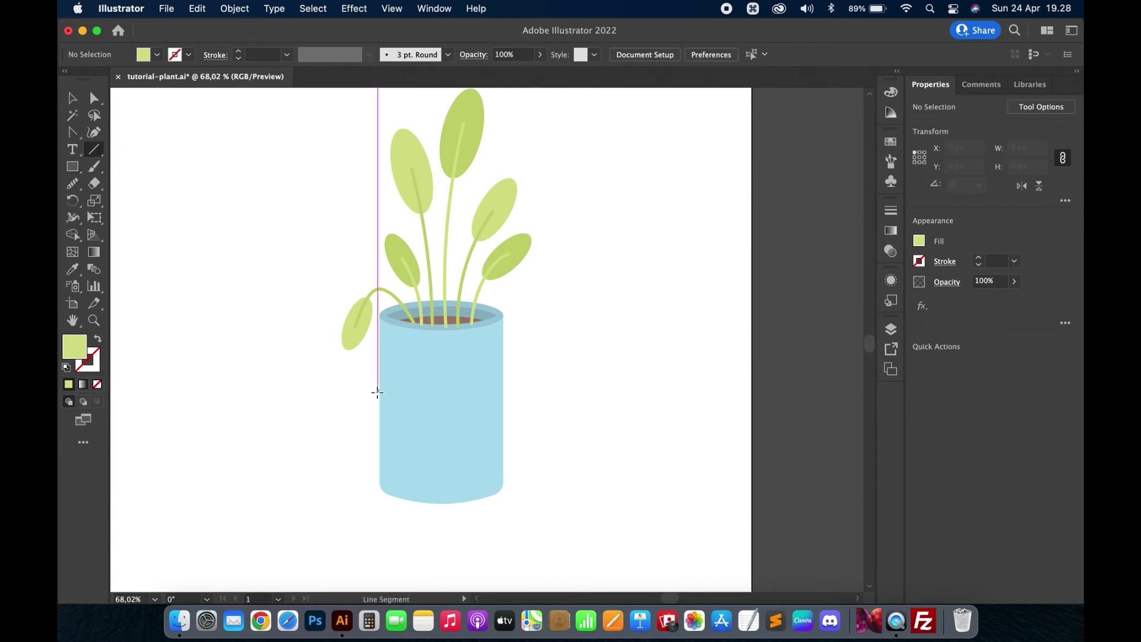
pyautogui.moveTo(365, 387); pyautogui.dragTo(518, 386)
pyautogui.scroll(-3, 518, 389)
pyautogui.press('i')
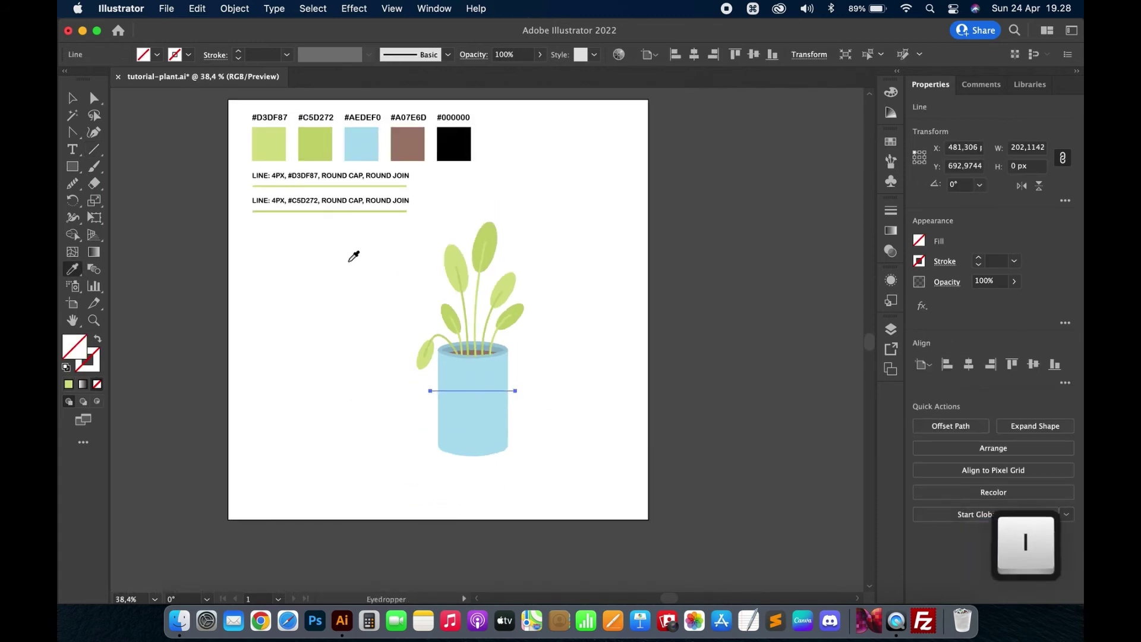
pyautogui.click(339, 211)
pyautogui.scroll(5, 545, 426)
pyautogui.press('v')
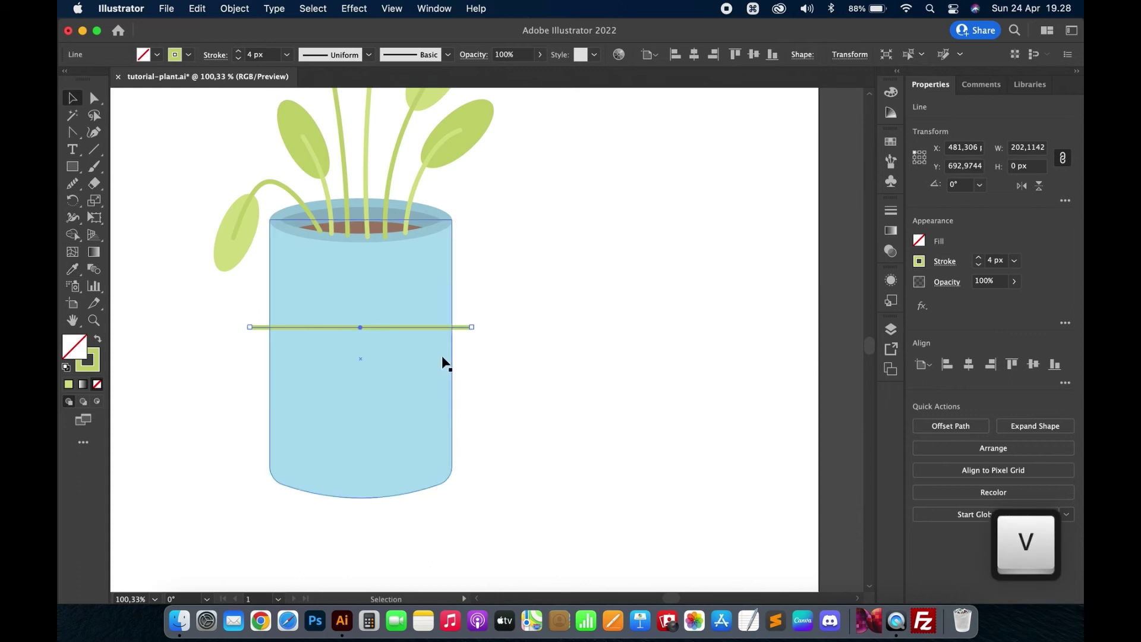
# Duplicate the line 30 px below the original and shift both lines slightly up on the pot
pyautogui.press('cmd+f')
pyautogui.hotkey('shift', 'Down')
pyautogui.hotkey('shift', 'Down')
pyautogui.hotkey('shift', 'Down')
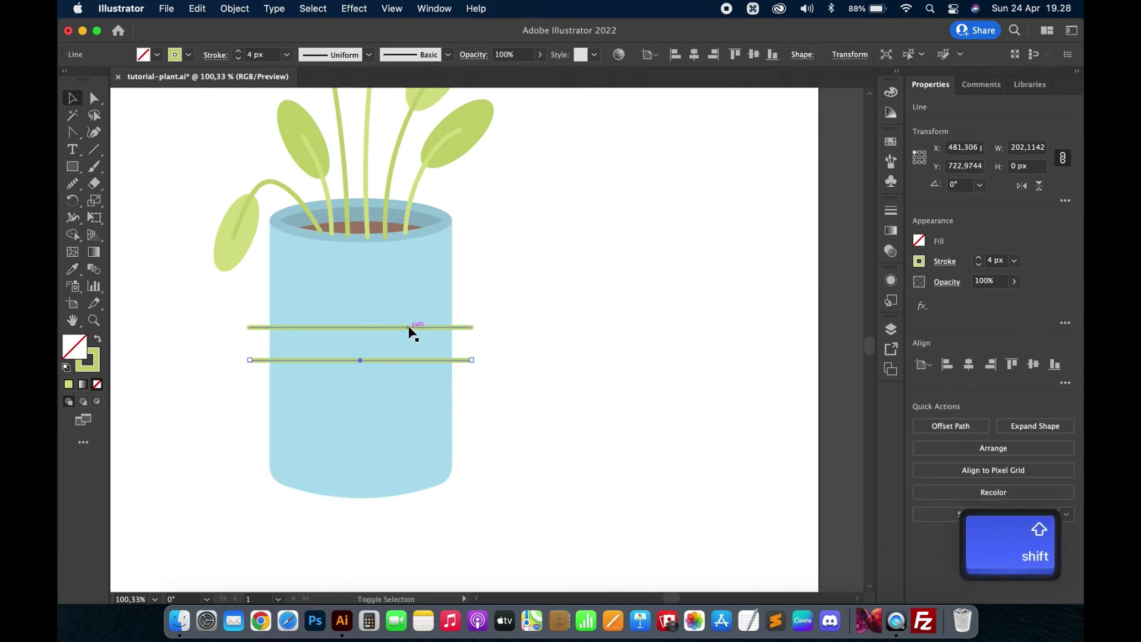
pyautogui.keyDown('shift'); pyautogui.click(387, 327); pyautogui.keyUp('shift')
pyautogui.moveTo(387, 325)
pyautogui.mouseDown()
pyautogui.moveTo(389, 313)
pyautogui.moveTo(390, 323)
pyautogui.mouseUp()
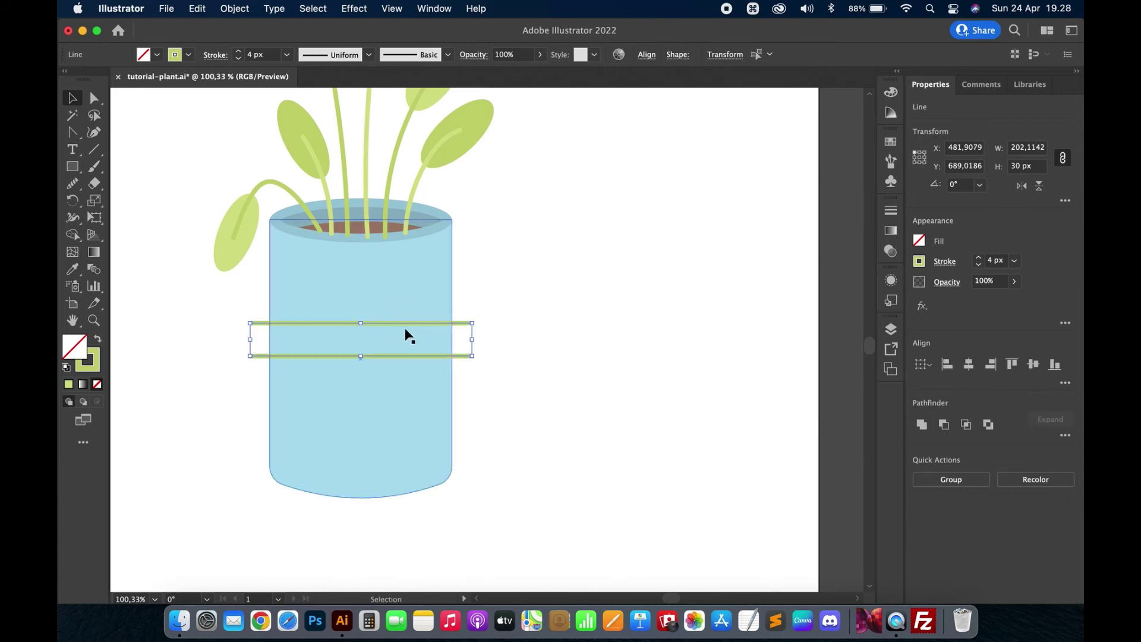
pyautogui.click(544, 310)
# Thicken the upper line's stroke to about 10 px
pyautogui.click(440, 323)
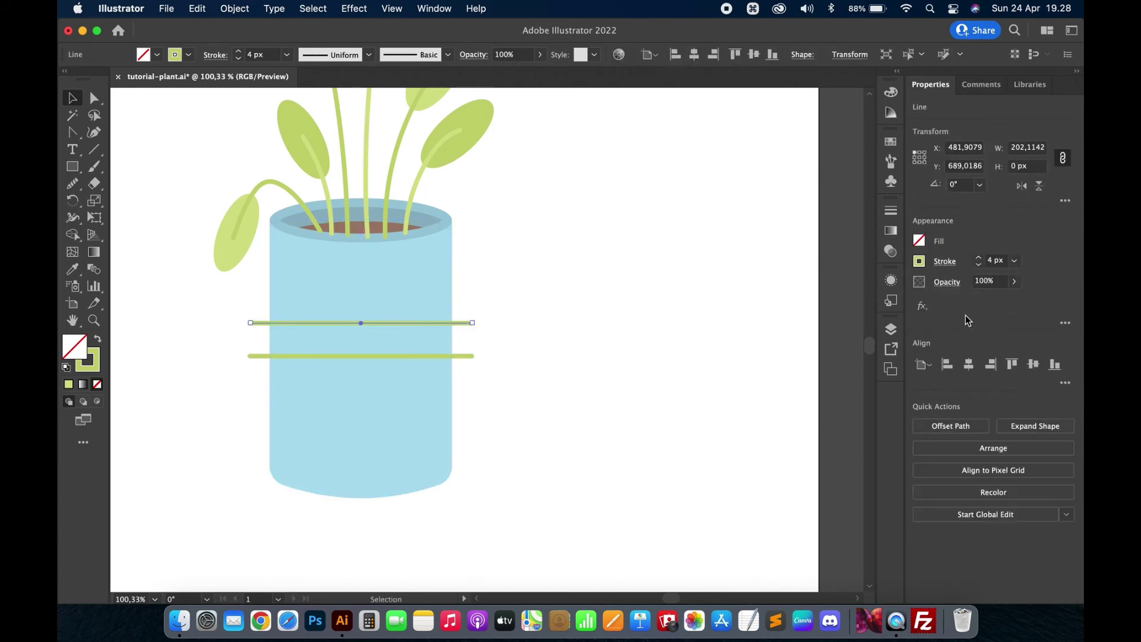
pyautogui.click(978, 257)
pyautogui.click(978, 257)
pyautogui.click(978, 257)
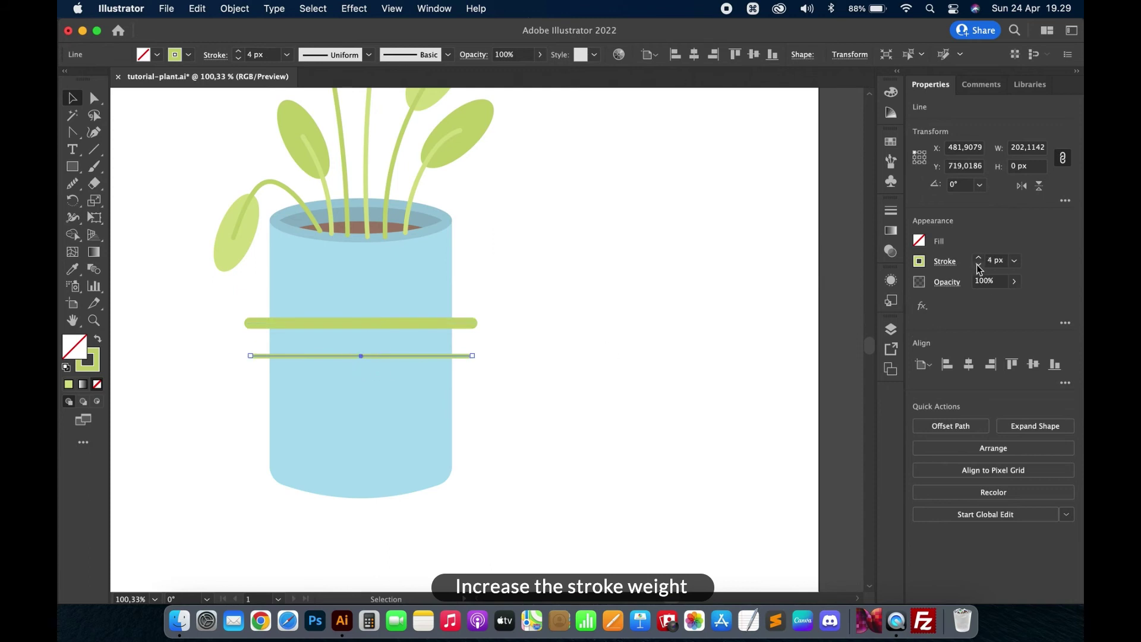
# Set the lower line's stroke weight to 20 px
pyautogui.click(978, 259)
pyautogui.click(977, 259)
pyautogui.click(978, 259)
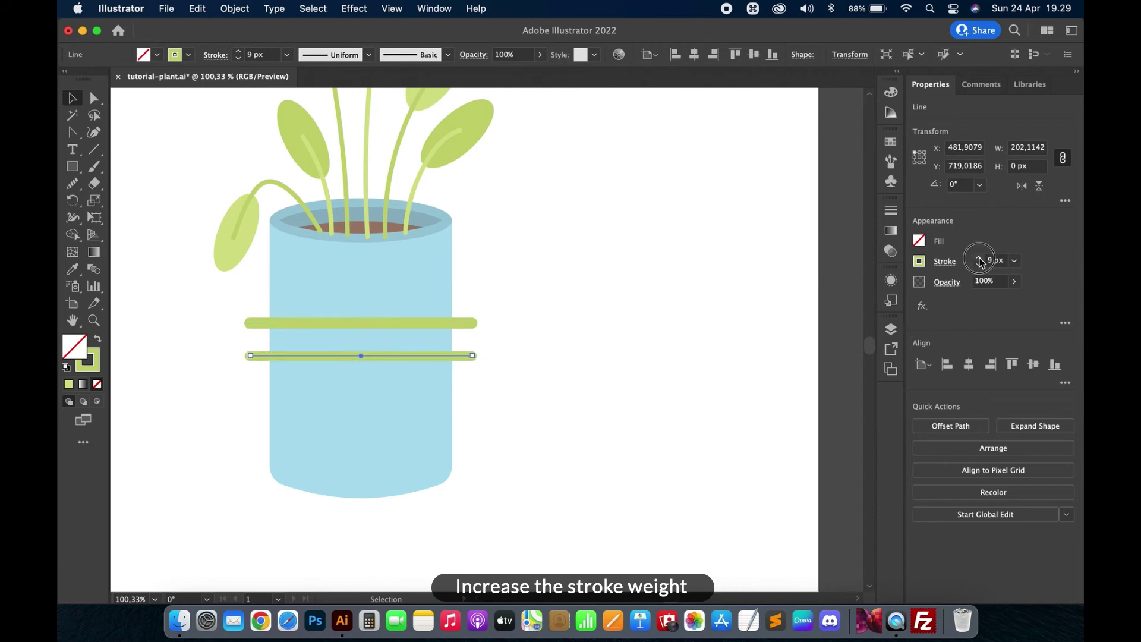
pyautogui.click(978, 259)
pyautogui.click(977, 259)
pyautogui.click(978, 258)
pyautogui.click(978, 259)
pyautogui.click(978, 258)
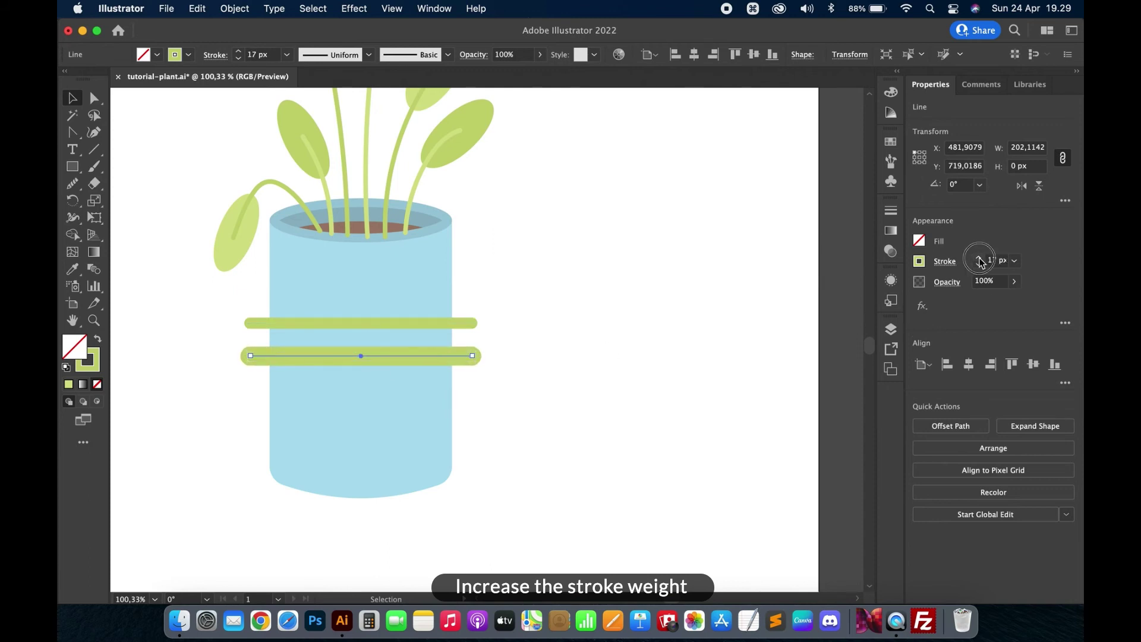
pyautogui.click(977, 259)
pyautogui.click(978, 259)
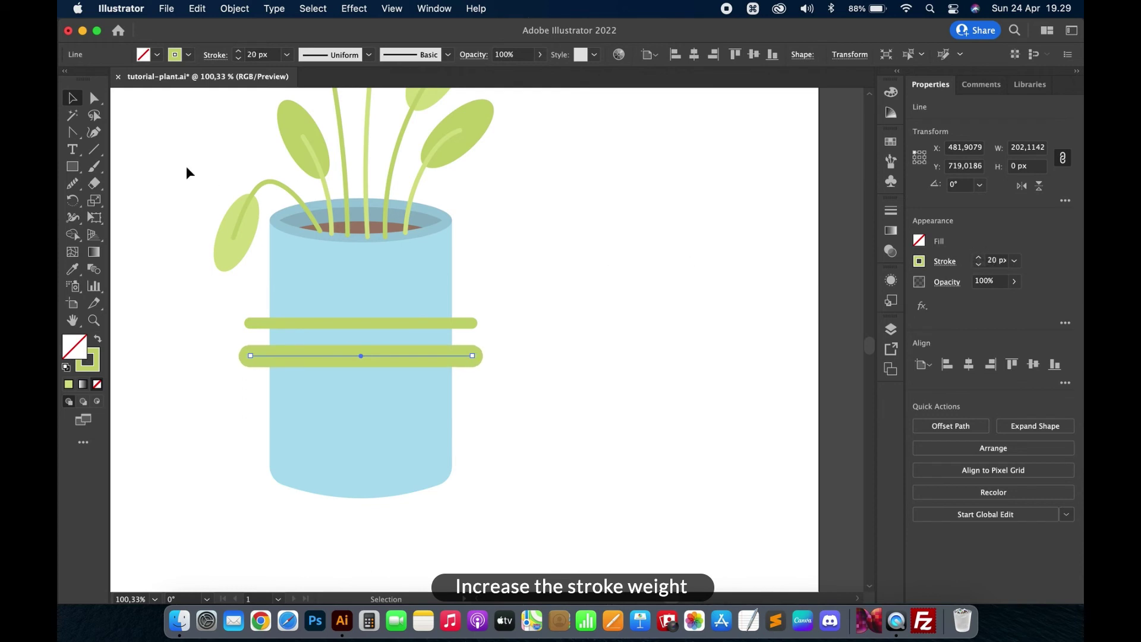
# Bend both lines downward at the centre with the Anchor Point tool into arcs about 14 px deep, following the pot's curved base
pyautogui.press('shift')
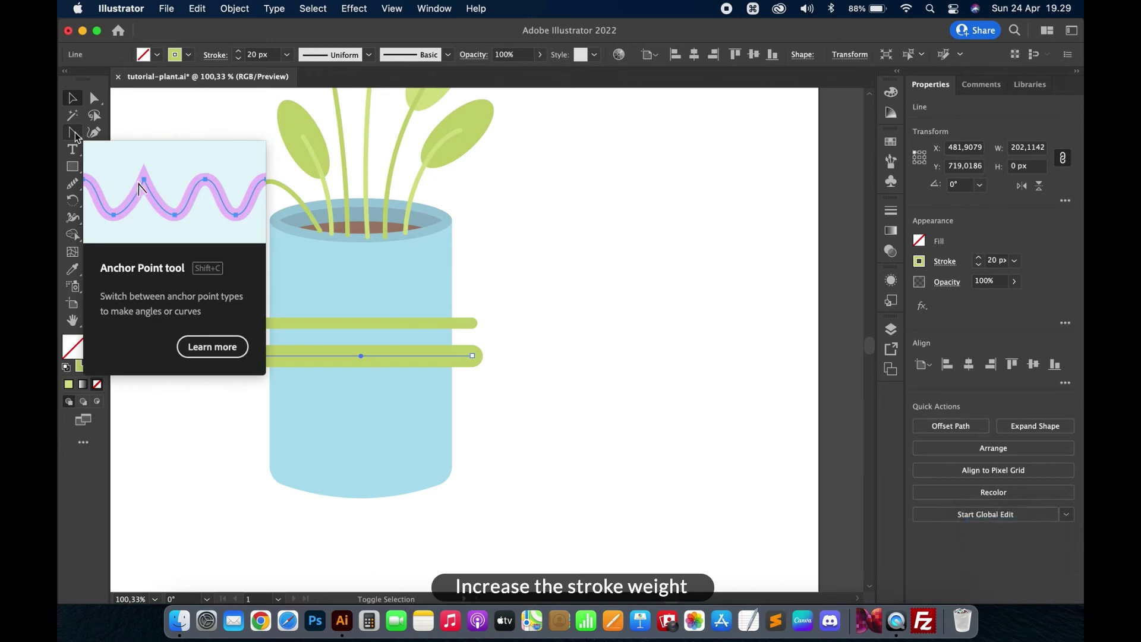
pyautogui.hotkey('shift', 'c')
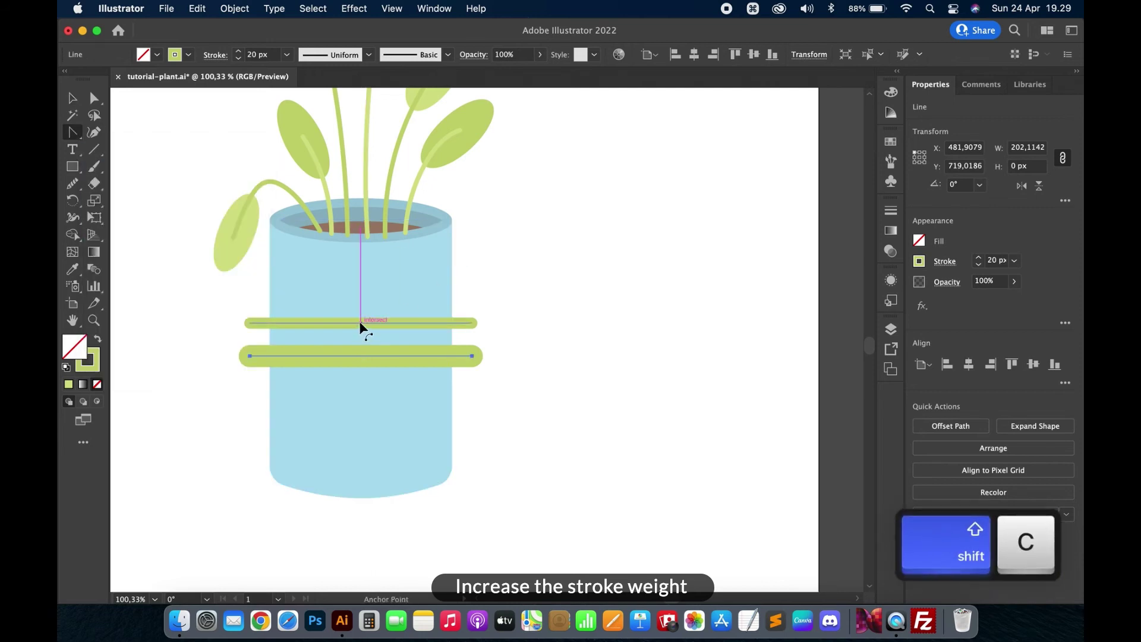
pyautogui.moveTo(362, 322); pyautogui.dragTo(360, 370)
pyautogui.press('v')
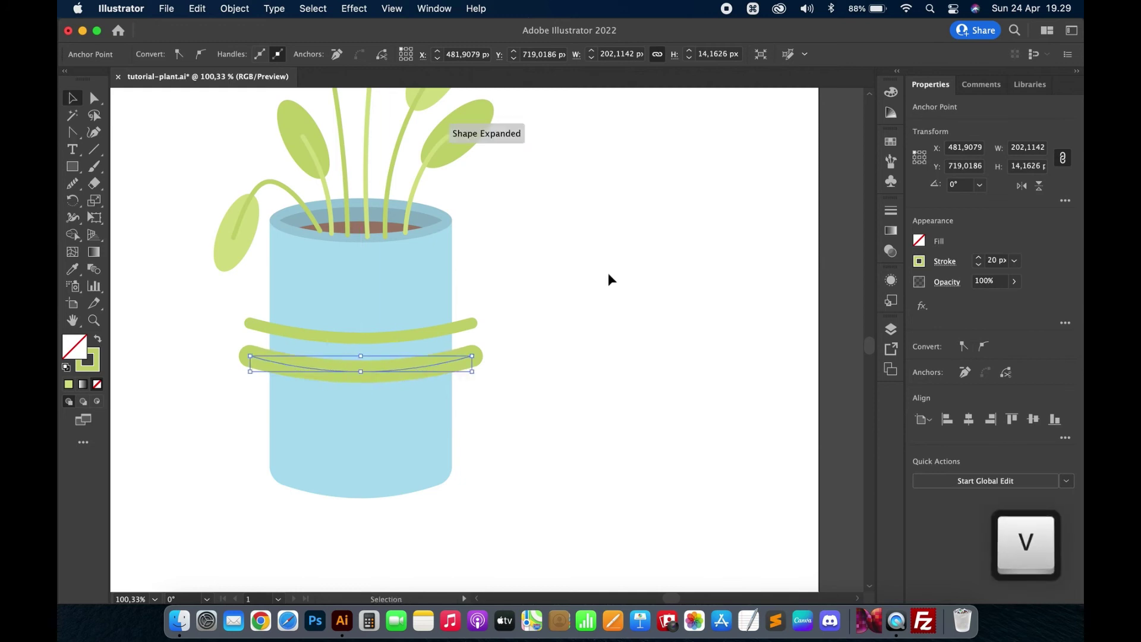
pyautogui.click(608, 273)
# Expand the two curved lines into filled shapes
pyautogui.click(382, 368)
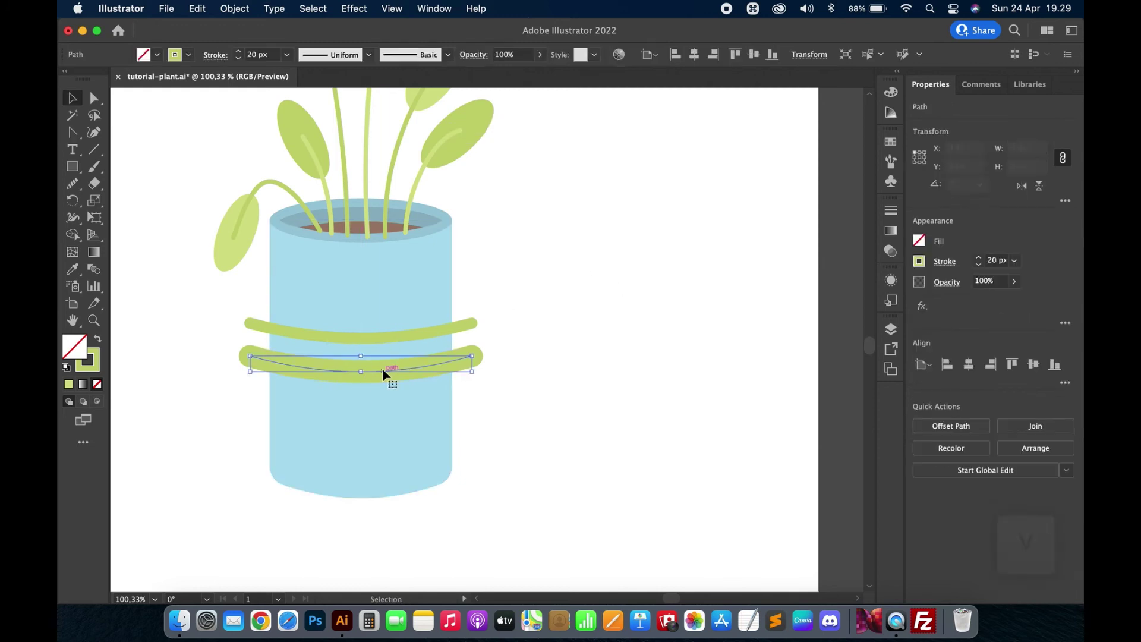
pyautogui.keyDown('shift'); pyautogui.click(394, 340); pyautogui.keyUp('shift')
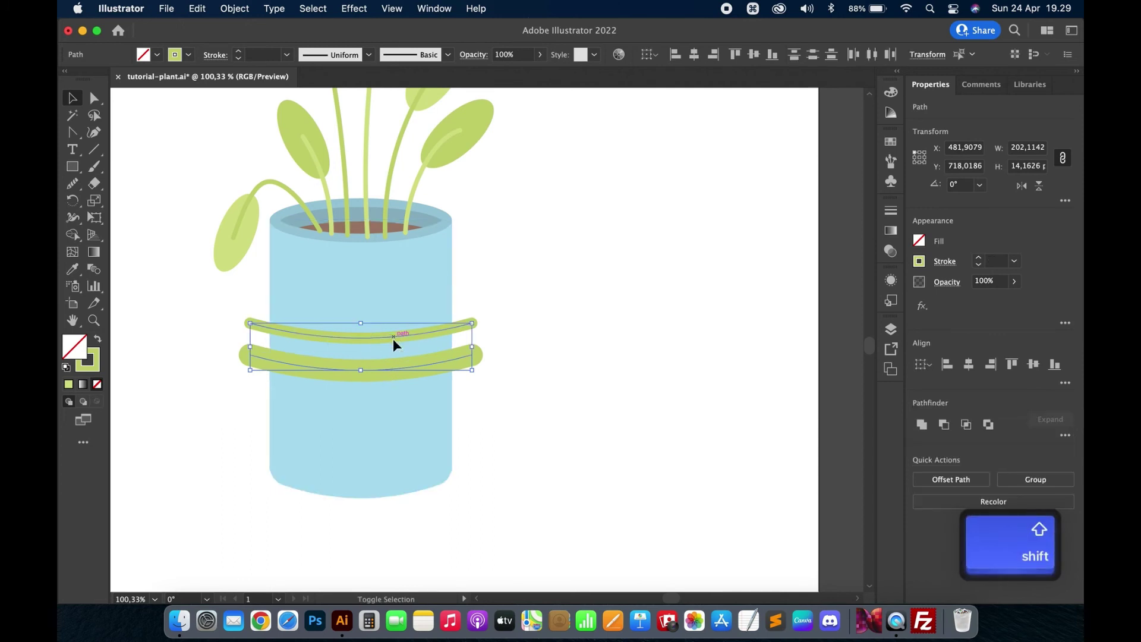
pyautogui.click(232, 7)
pyautogui.click(229, 186)
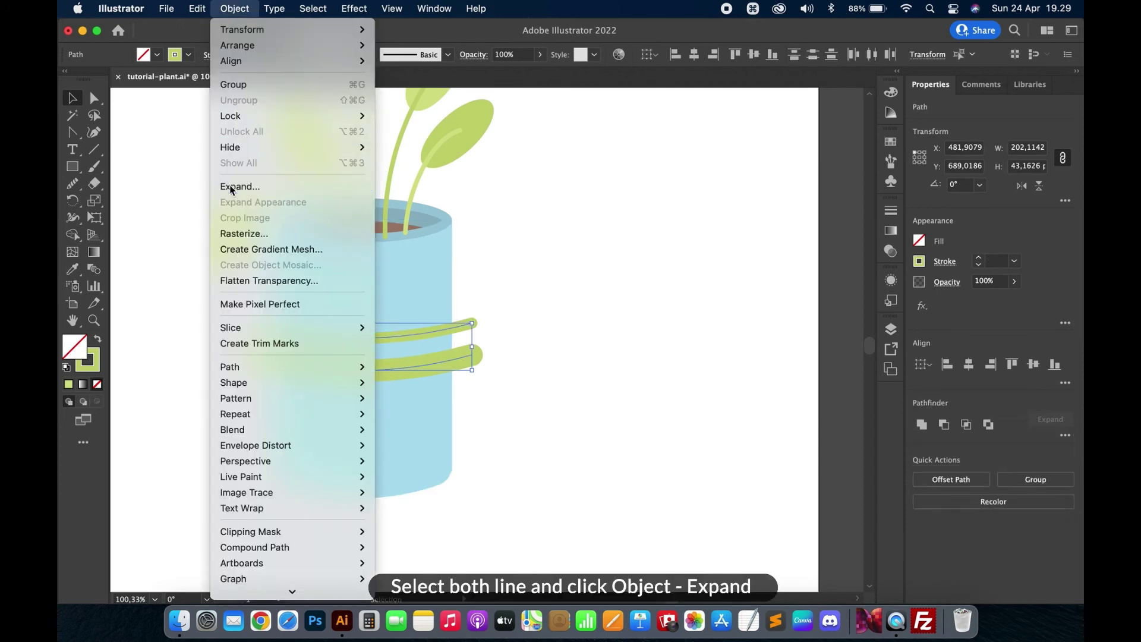
pyautogui.press('Return')
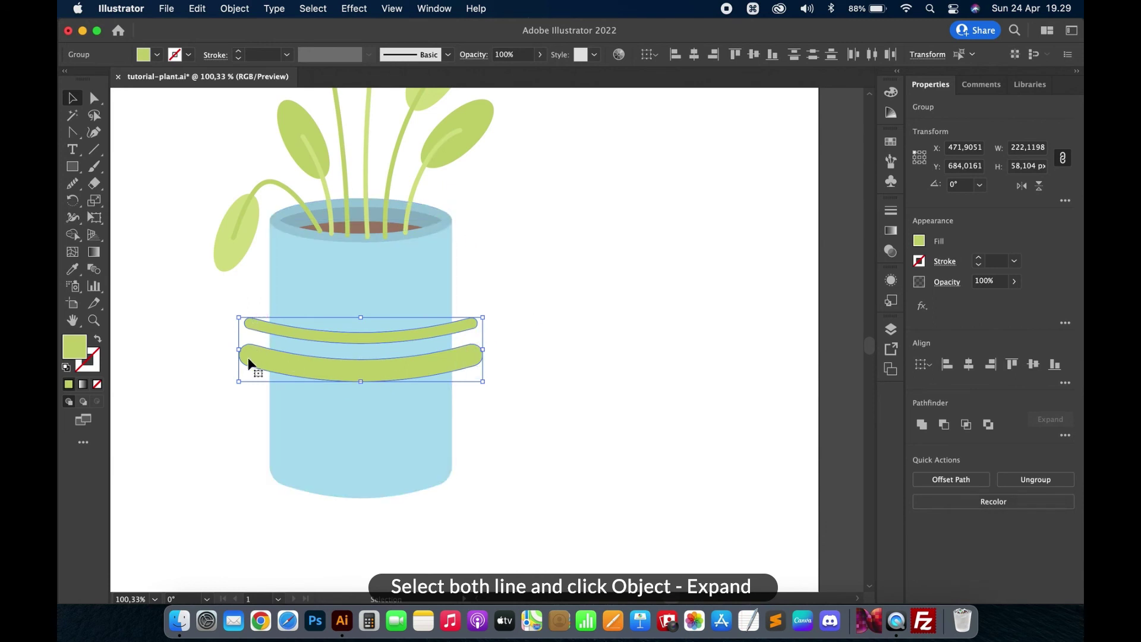
# Trim away the ends of both green bands that extend beyond the pot's sides, using the Shape Builder tool
pyautogui.keyDown('shift'); pyautogui.click(362, 287); pyautogui.keyUp('shift')
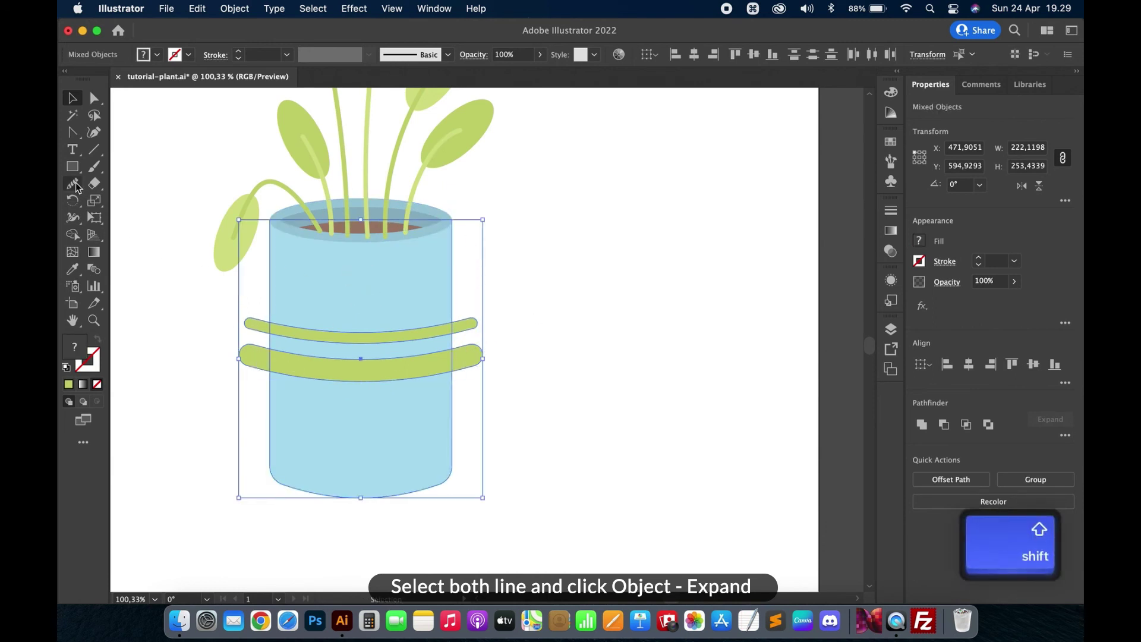
pyautogui.click(73, 234)
pyautogui.press('alt')
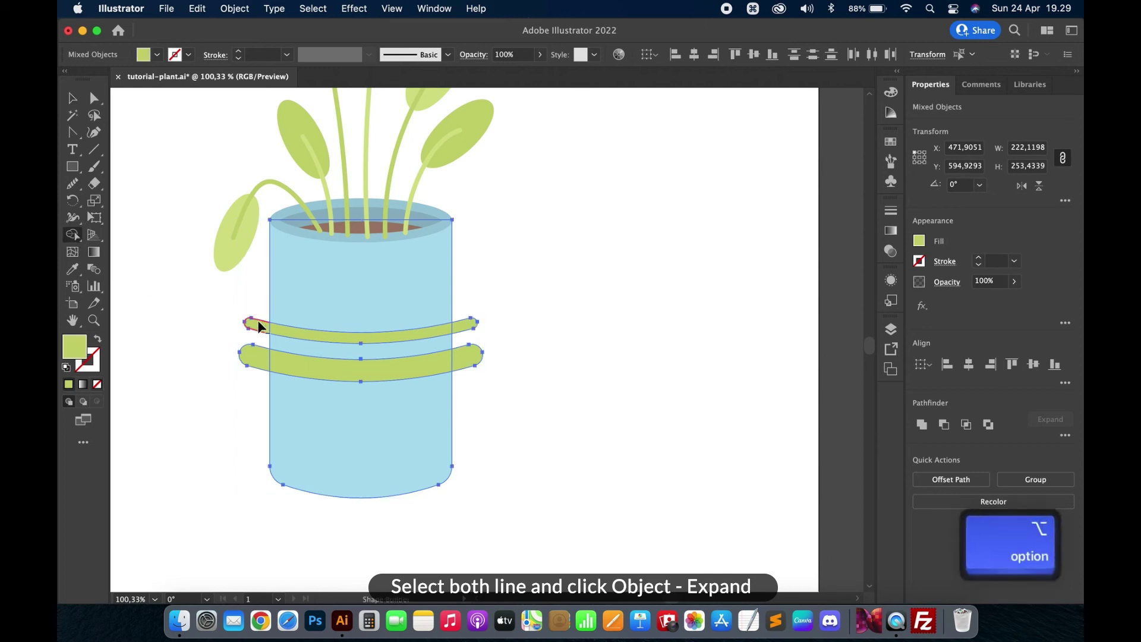
pyautogui.keyDown('alt'); pyautogui.click(259, 350); pyautogui.keyUp('alt')
pyautogui.keyDown('alt'); pyautogui.click(470, 324); pyautogui.keyUp('alt')
pyautogui.keyDown('alt'); pyautogui.click(475, 355); pyautogui.keyUp('alt')
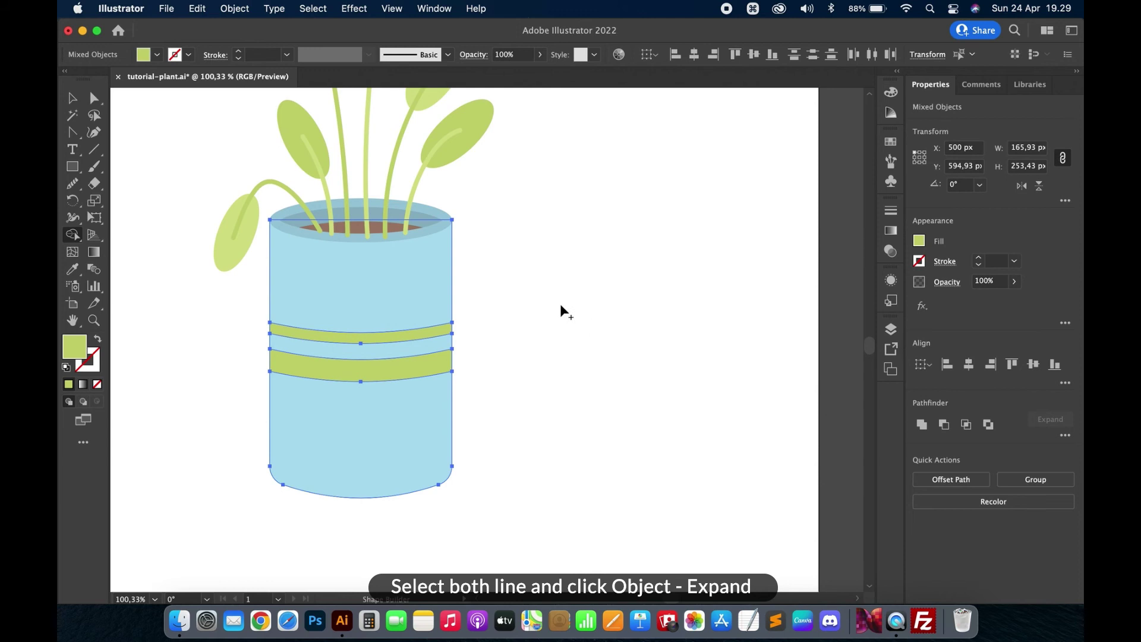
pyautogui.press('v')
pyautogui.click(533, 300)
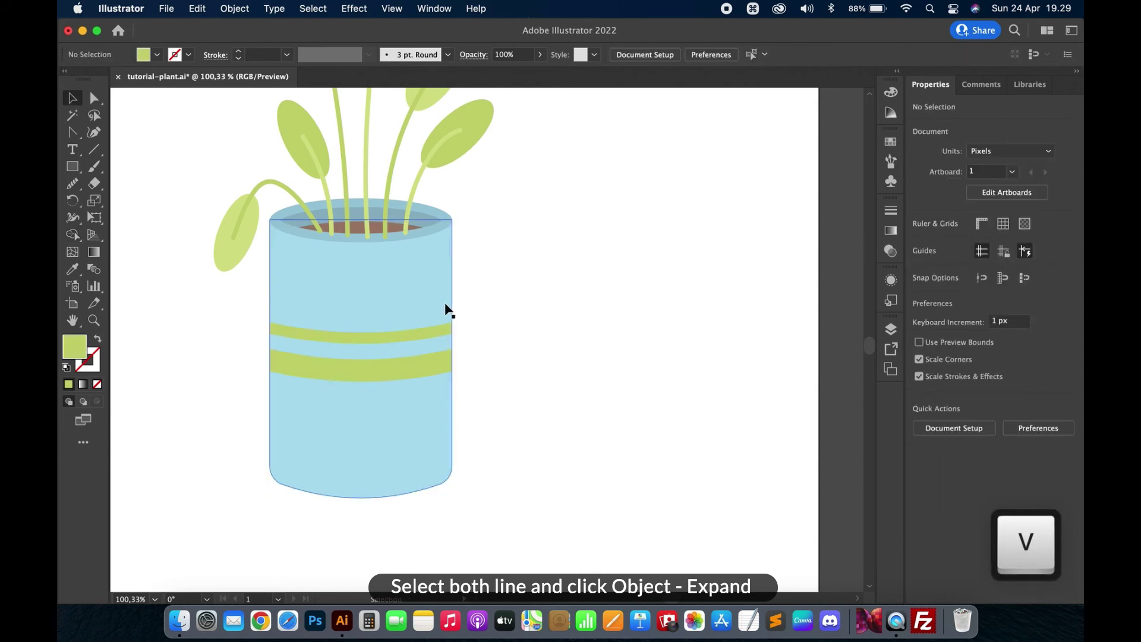
# Recolour both curved bands on the pot with the palette's black swatch, using the Eyedropper
pyautogui.scroll(3, 446, 306)
pyautogui.scroll(-5, 410, 330)
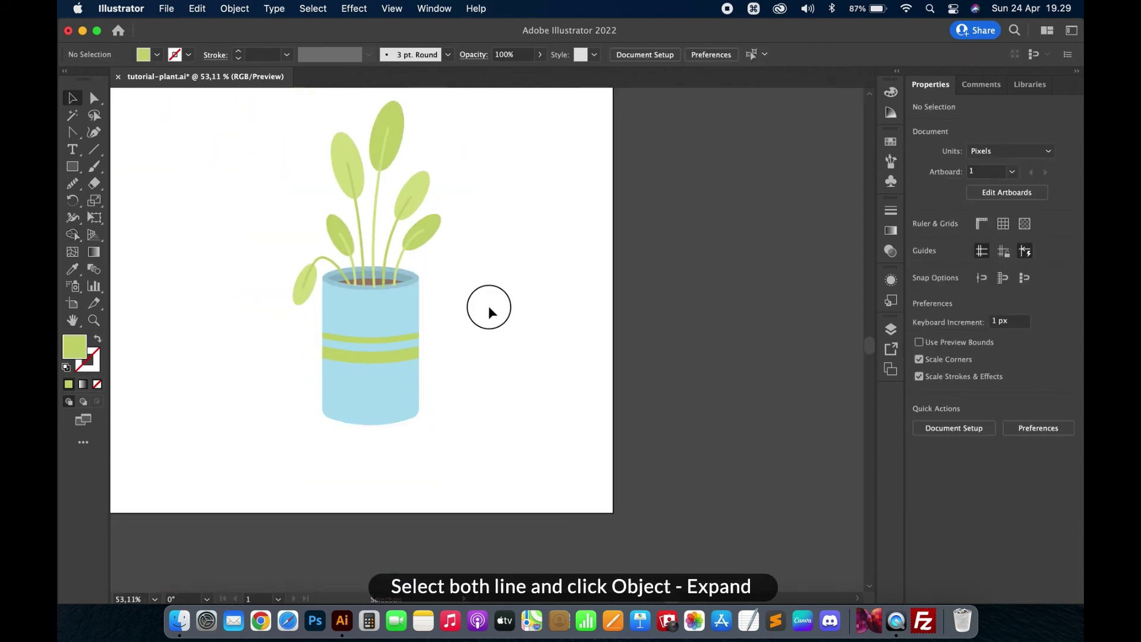
pyautogui.click(376, 337)
pyautogui.keyDown('shift'); pyautogui.click(371, 351); pyautogui.keyUp('shift')
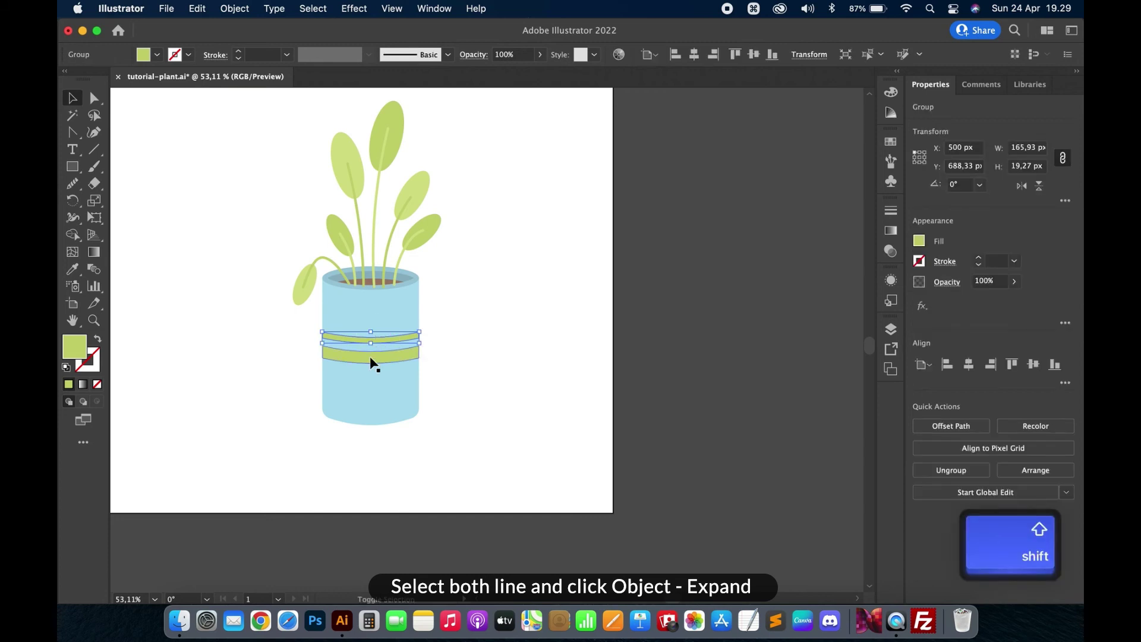
pyautogui.scroll(3, 370, 355)
pyautogui.press('i')
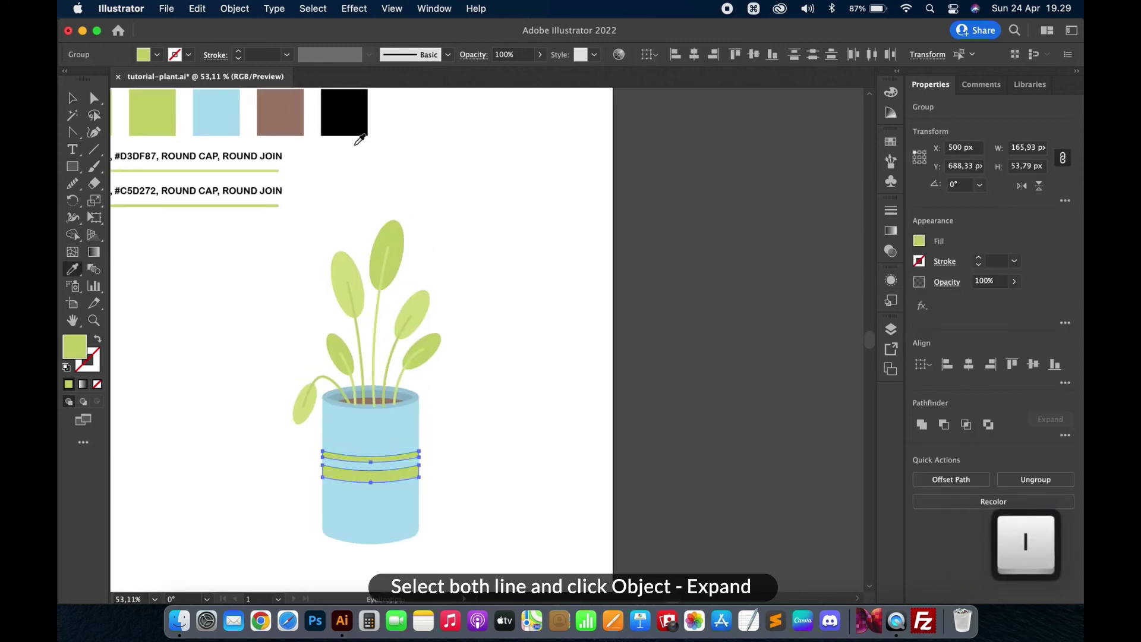
pyautogui.click(350, 121)
pyautogui.press('v')
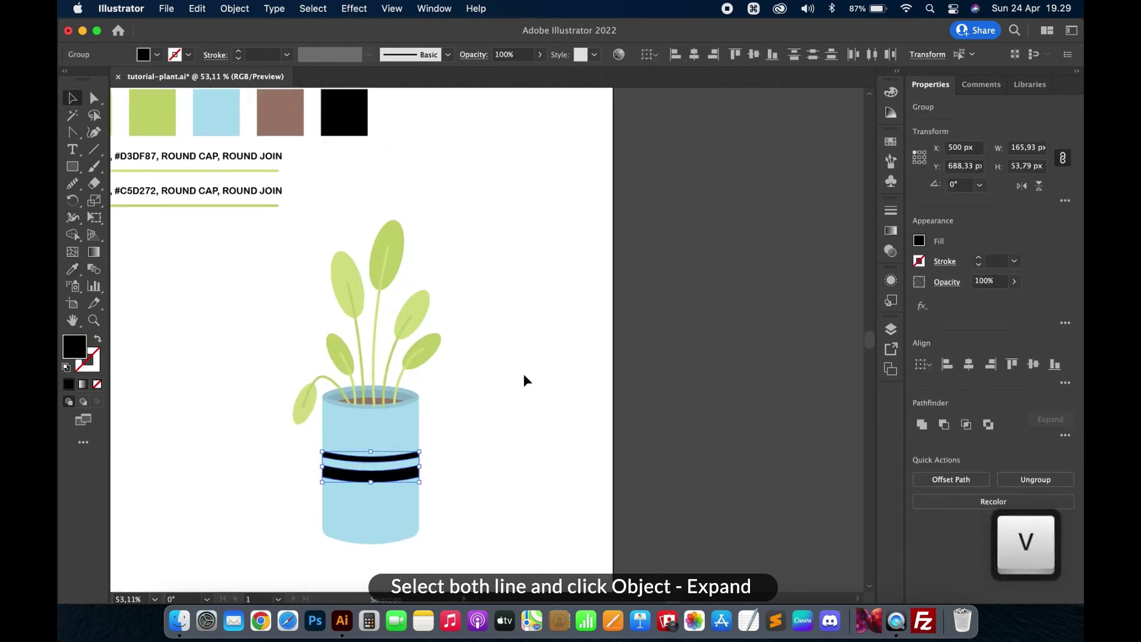
# Set the opacity of both black bands to 15%
pyautogui.click(994, 283)
pyautogui.write('15')
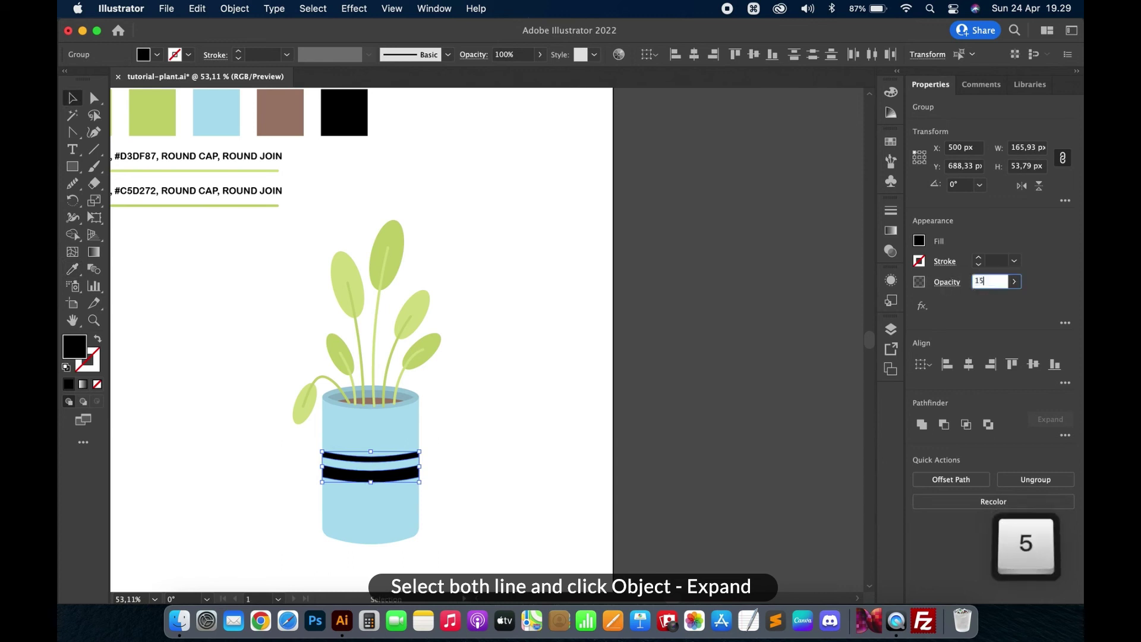
pyautogui.press('Return')
pyautogui.click(518, 271)
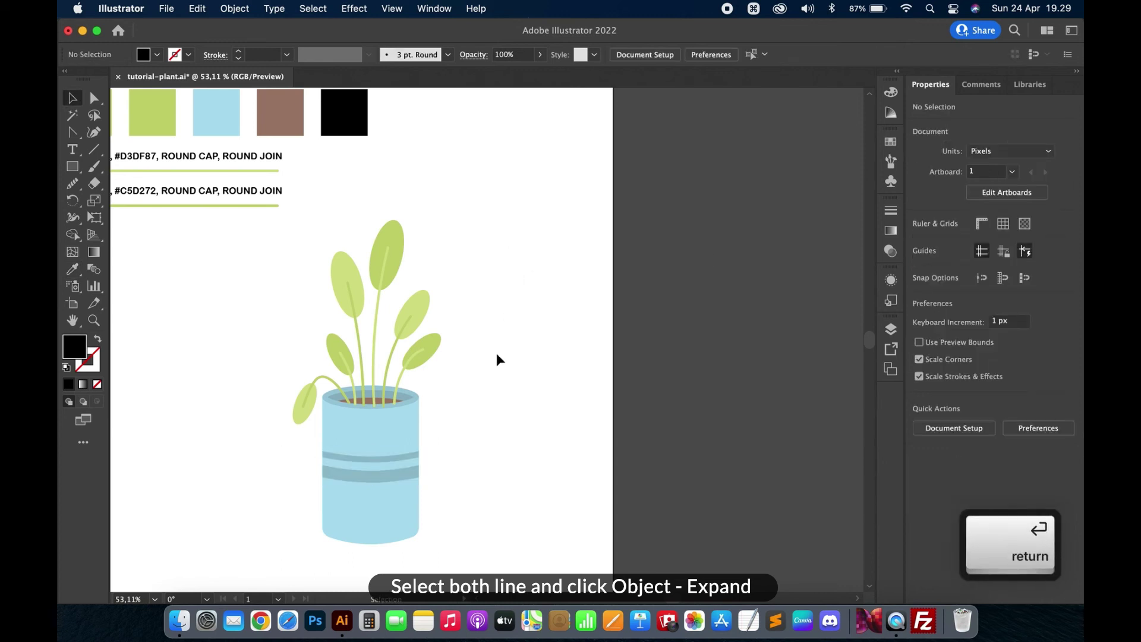
# Expand the strokes of all six plant stems into filled shapes
pyautogui.scroll(3, 497, 359)
pyautogui.scroll(-5, 496, 353)
pyautogui.hscroll(-5, 496, 353)
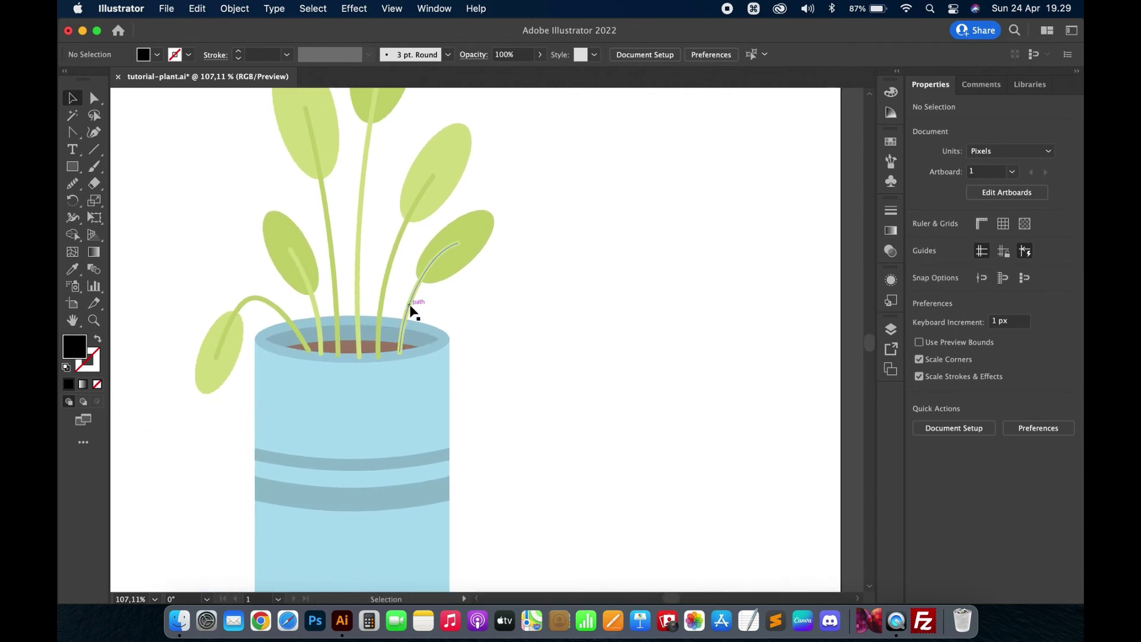
pyautogui.click(409, 304)
pyautogui.keyDown('shift'); pyautogui.click(385, 278); pyautogui.keyUp('shift')
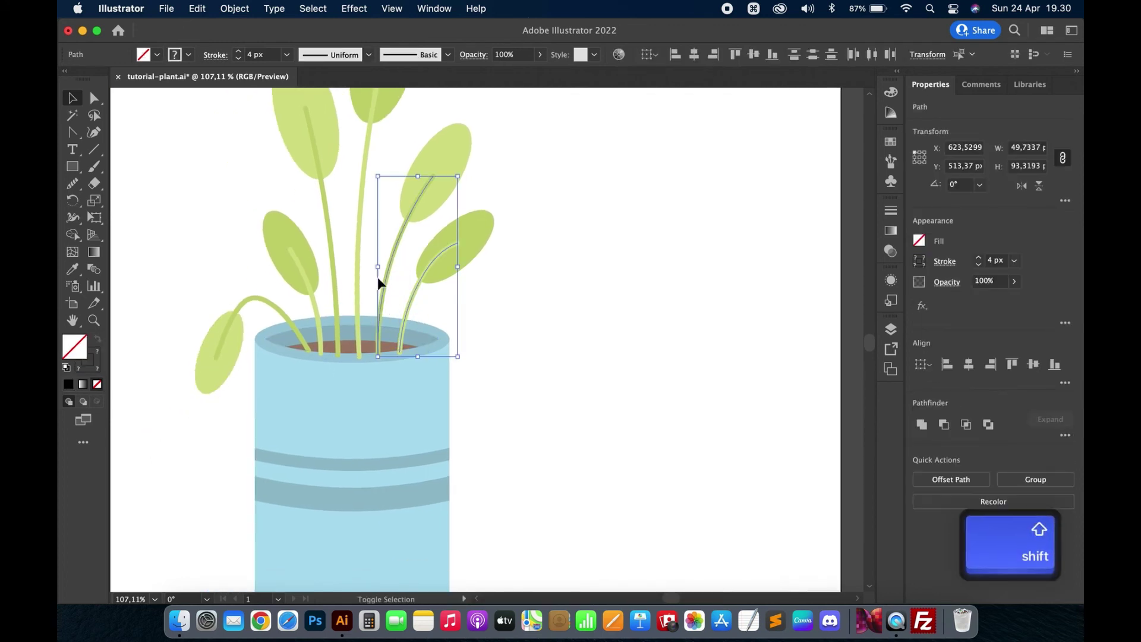
pyautogui.keyDown('shift'); pyautogui.click(357, 272); pyautogui.keyUp('shift')
pyautogui.keyDown('shift'); pyautogui.click(327, 287); pyautogui.keyUp('shift')
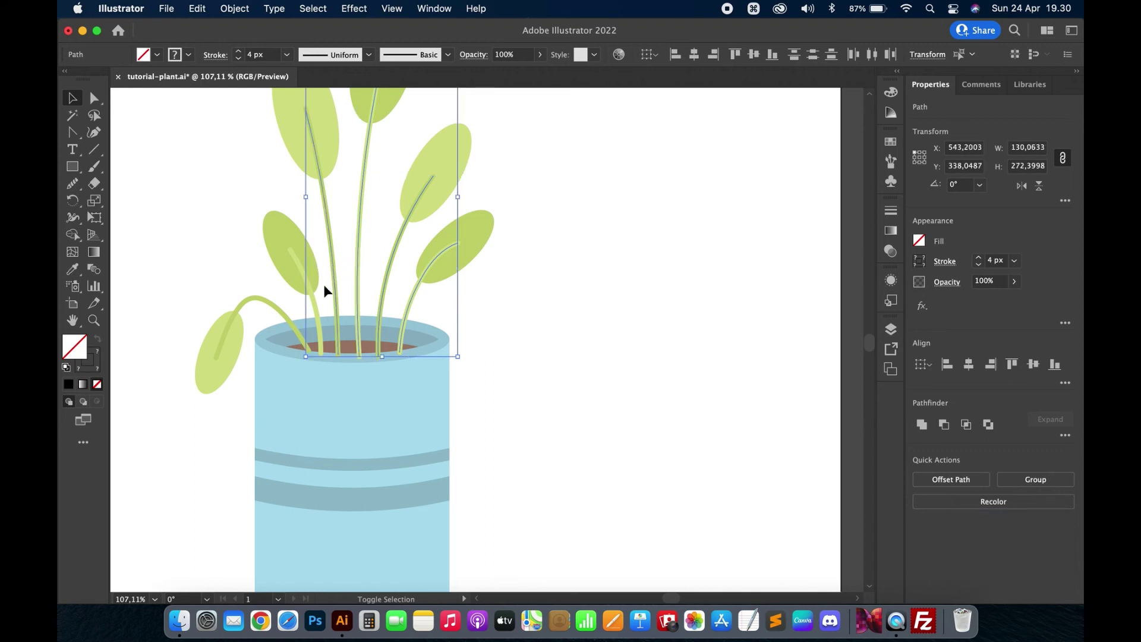
pyautogui.keyDown('shift'); pyautogui.click(315, 303); pyautogui.keyUp('shift')
pyautogui.keyDown('shift'); pyautogui.click(269, 306); pyautogui.keyUp('shift')
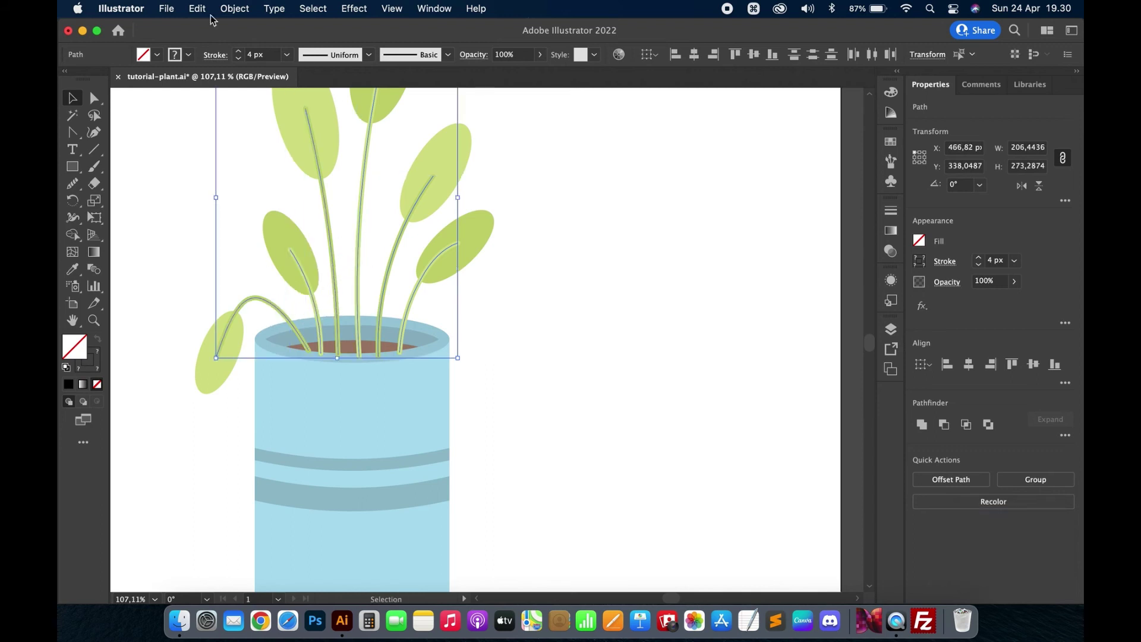
pyautogui.click(233, 9)
pyautogui.click(253, 186)
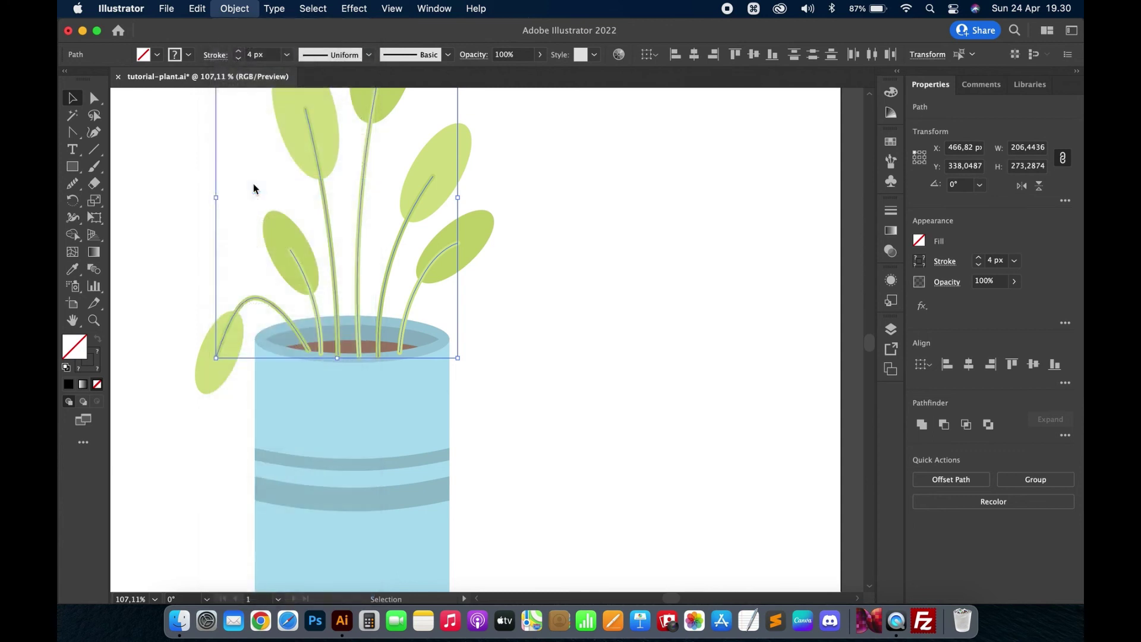
pyautogui.press('Return')
# Trim away the stem ends that extend past the soil's front edge, using the Shape Builder tool
pyautogui.scroll(5, 457, 357)
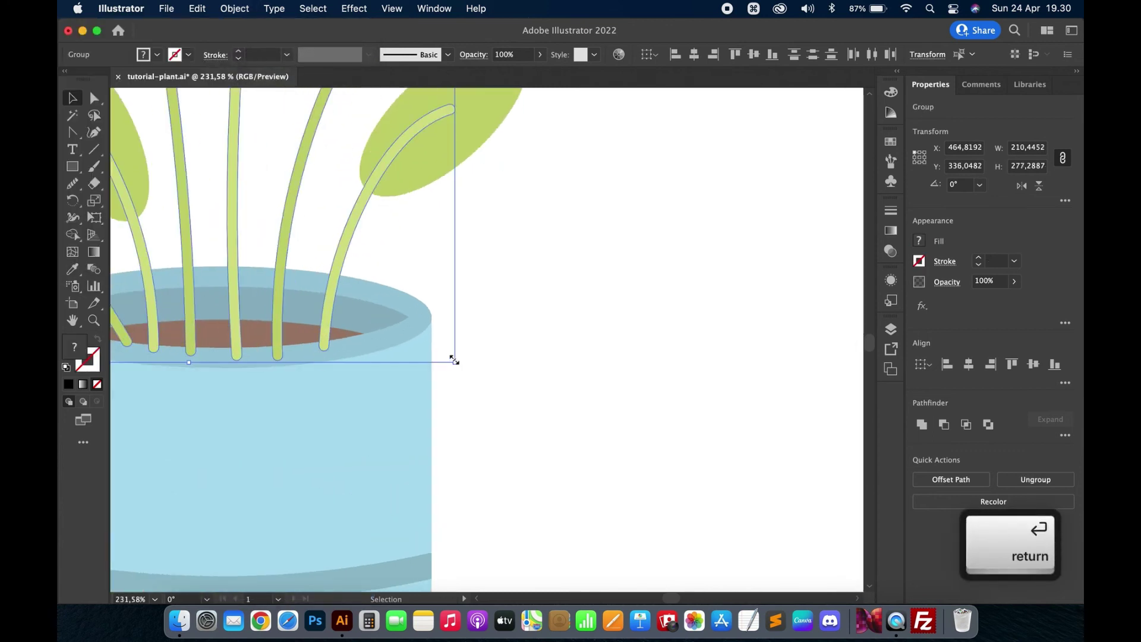
pyautogui.hscroll(-3, 270, 364)
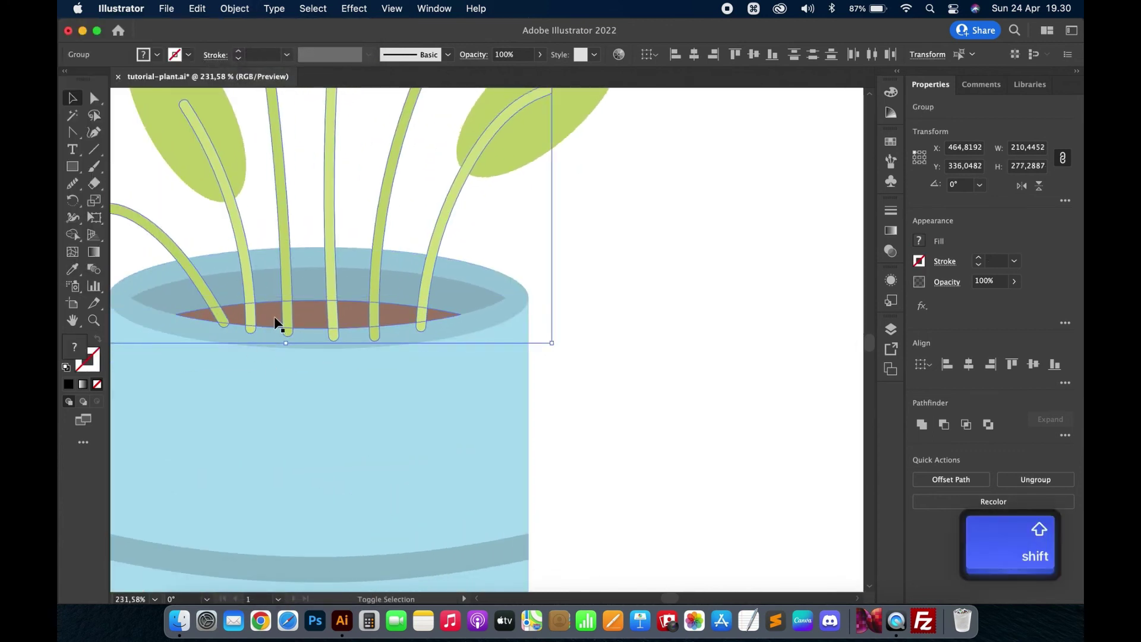
pyautogui.keyDown('shift'); pyautogui.click(279, 335); pyautogui.keyUp('shift')
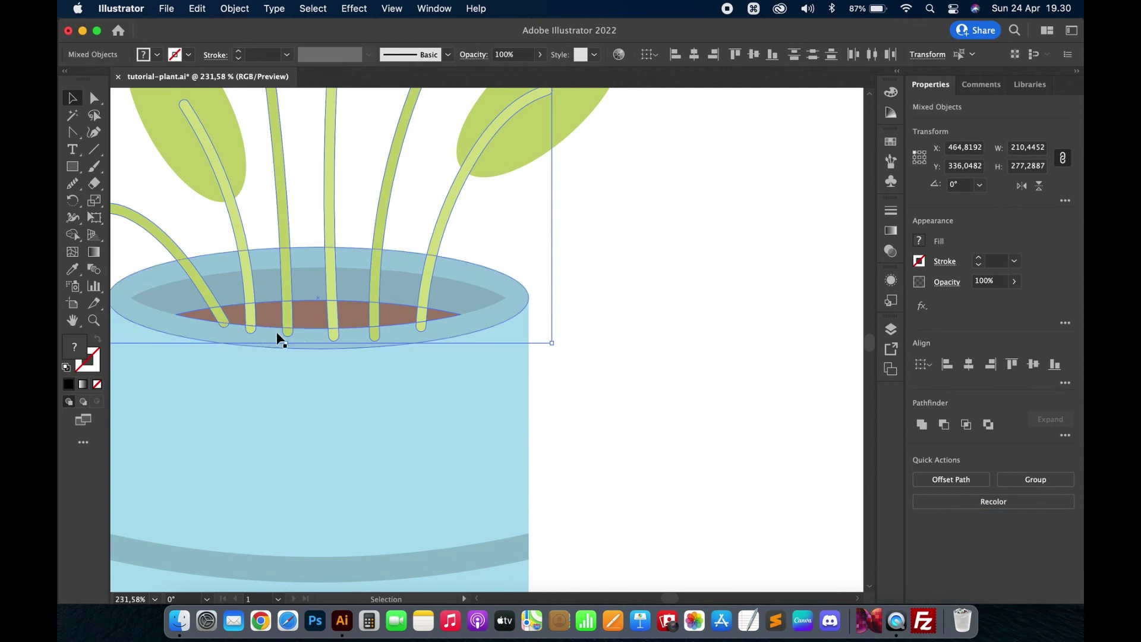
pyautogui.click(72, 237)
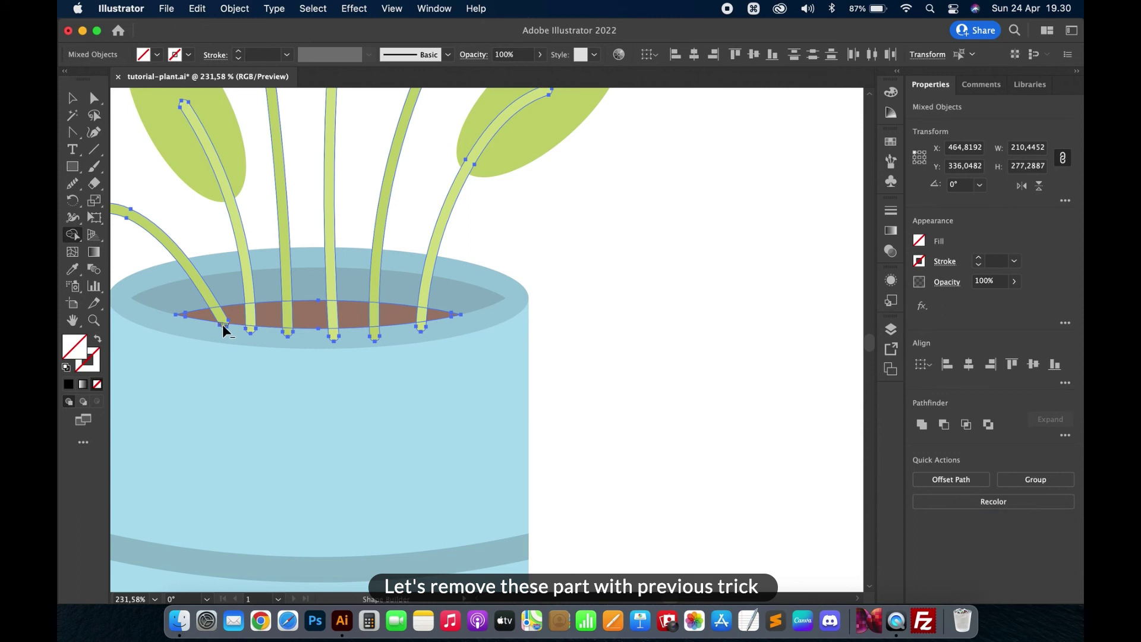
pyautogui.keyDown('alt'); pyautogui.click(249, 328); pyautogui.keyUp('alt')
pyautogui.keyDown('alt'); pyautogui.click(334, 336); pyautogui.keyUp('alt')
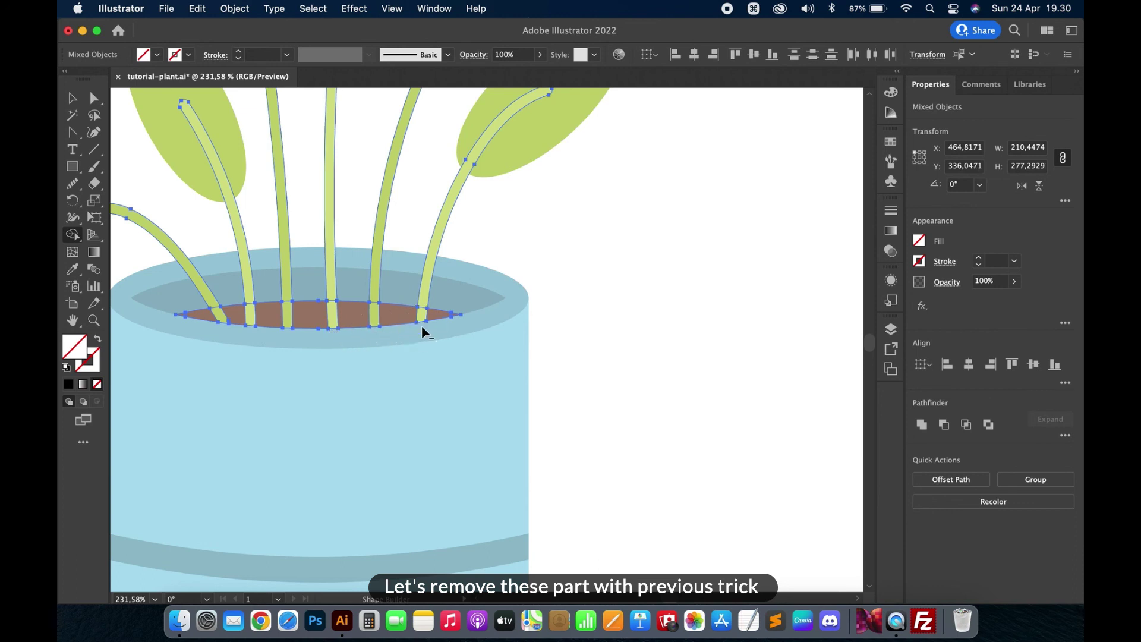
pyautogui.press('v')
pyautogui.click(619, 301)
pyautogui.scroll(-8, 615, 309)
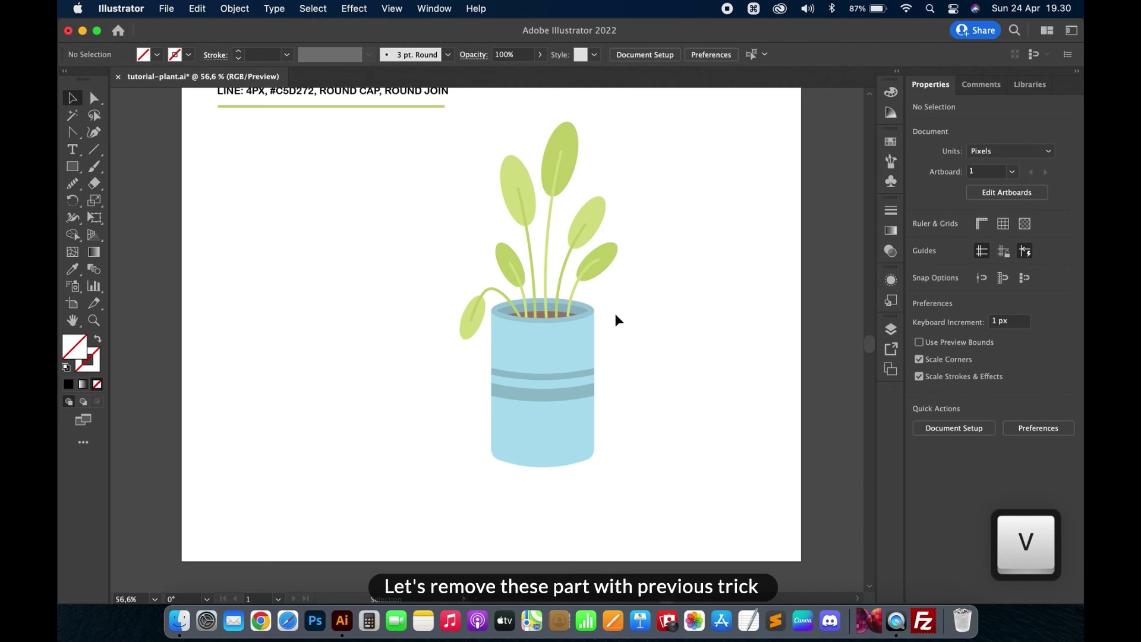
# Paint a tapered highlight outline about 56 px wide and 121 px tall on the pot's upper left side with the Paintbrush
pyautogui.hscroll(3, 615, 312)
pyautogui.scroll(5, 615, 313)
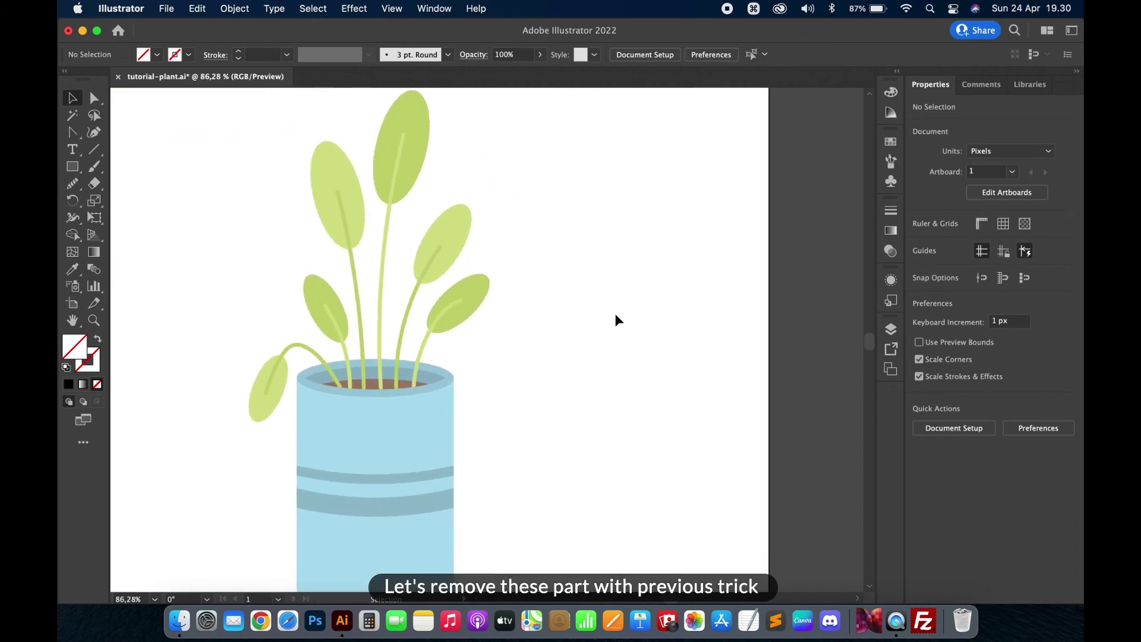
pyautogui.scroll(-2, 614, 313)
pyautogui.hscroll(-1, 615, 312)
pyautogui.click(93, 166)
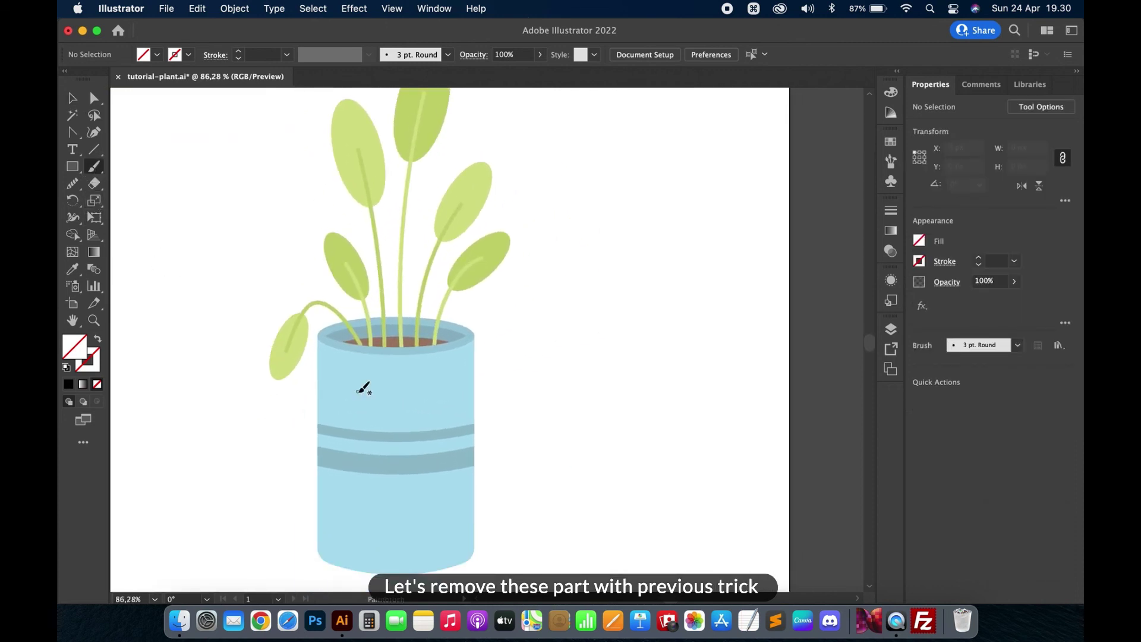
pyautogui.moveTo(330, 360)
pyautogui.mouseDown()
pyautogui.moveTo(327, 458)
pyautogui.moveTo(347, 469)
pyautogui.moveTo(379, 410)
pyautogui.moveTo(379, 381)
pyautogui.moveTo(334, 360)
pyautogui.mouseUp()
# Join the highlight outline's two open ends and round the resulting corner to about 6.9 px
pyautogui.scroll(5, 334, 360)
pyautogui.press('a')
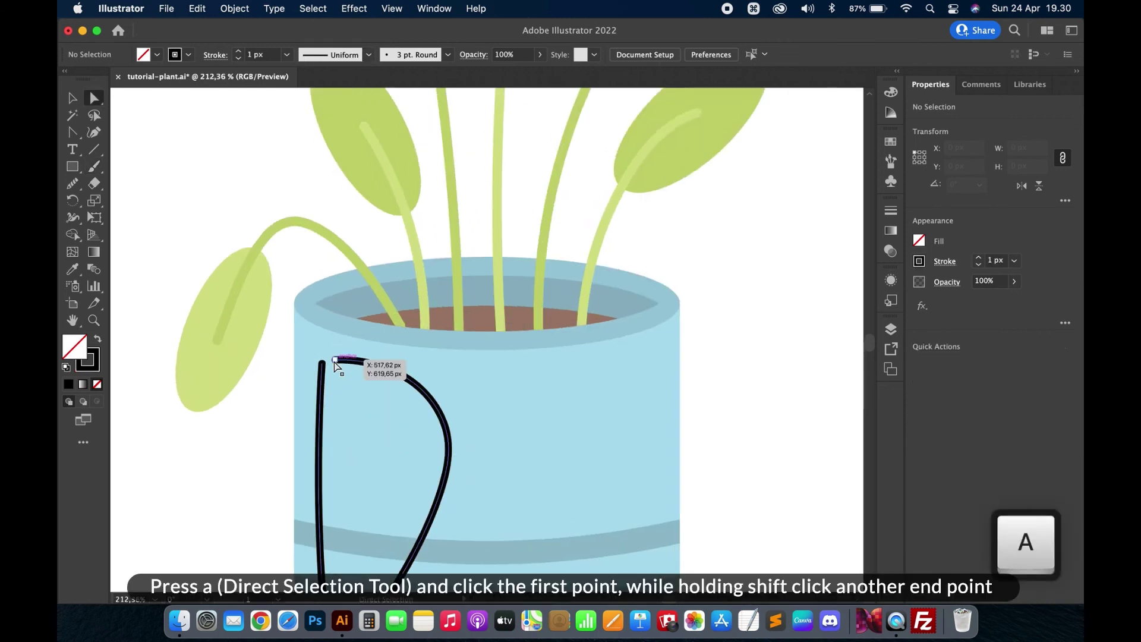
pyautogui.click(334, 361)
pyautogui.keyDown('shift'); pyautogui.click(322, 363); pyautogui.keyUp('shift')
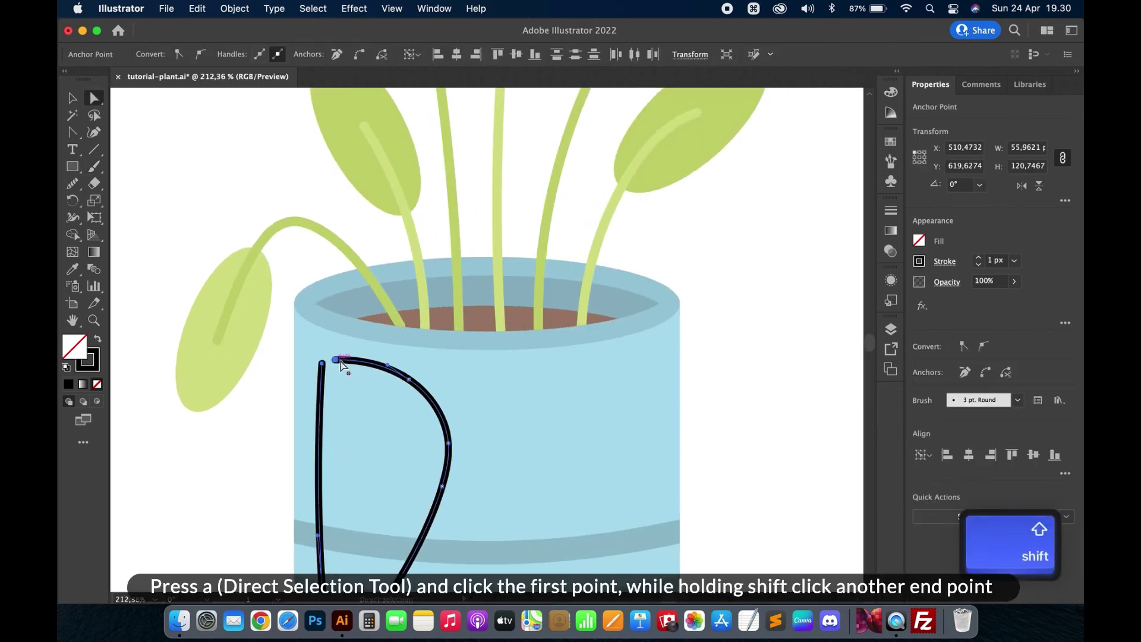
pyautogui.press('super+j')
pyautogui.moveTo(336, 377); pyautogui.dragTo(343, 385)
pyautogui.press('v')
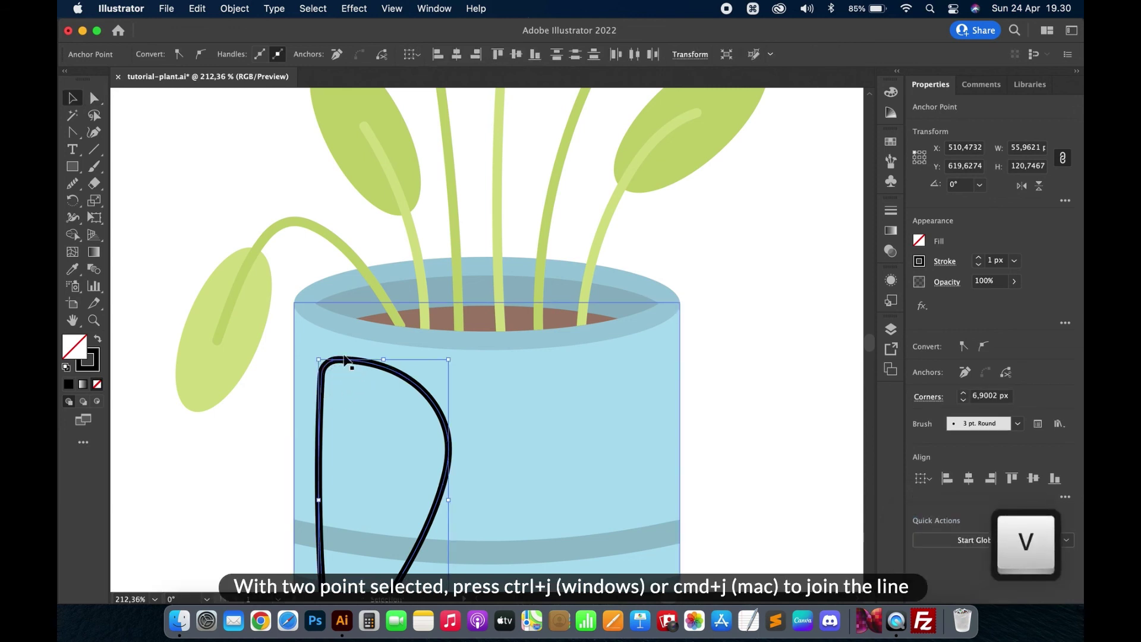
# Give the highlight shape a solid black fill without a stroke, sampled from the palette's black swatch
pyautogui.scroll(-5, 343, 364)
pyautogui.press('i')
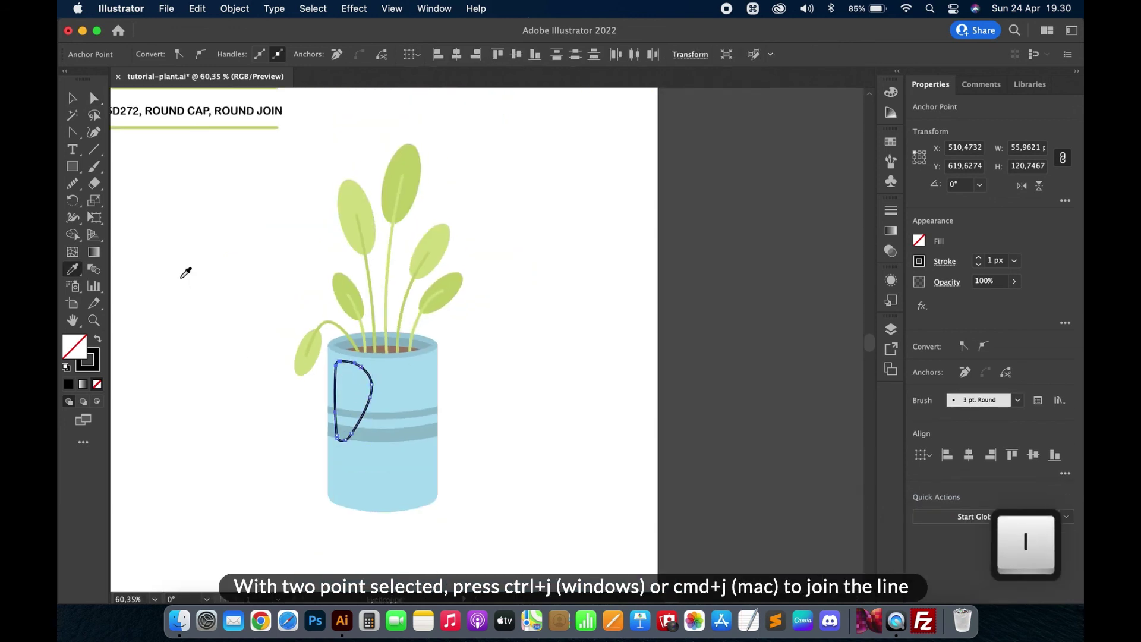
pyautogui.scroll(3, 185, 273)
pyautogui.click(396, 121)
pyautogui.scroll(4, 429, 438)
pyautogui.press('v')
pyautogui.scroll(-5, 425, 453)
pyautogui.click(631, 341)
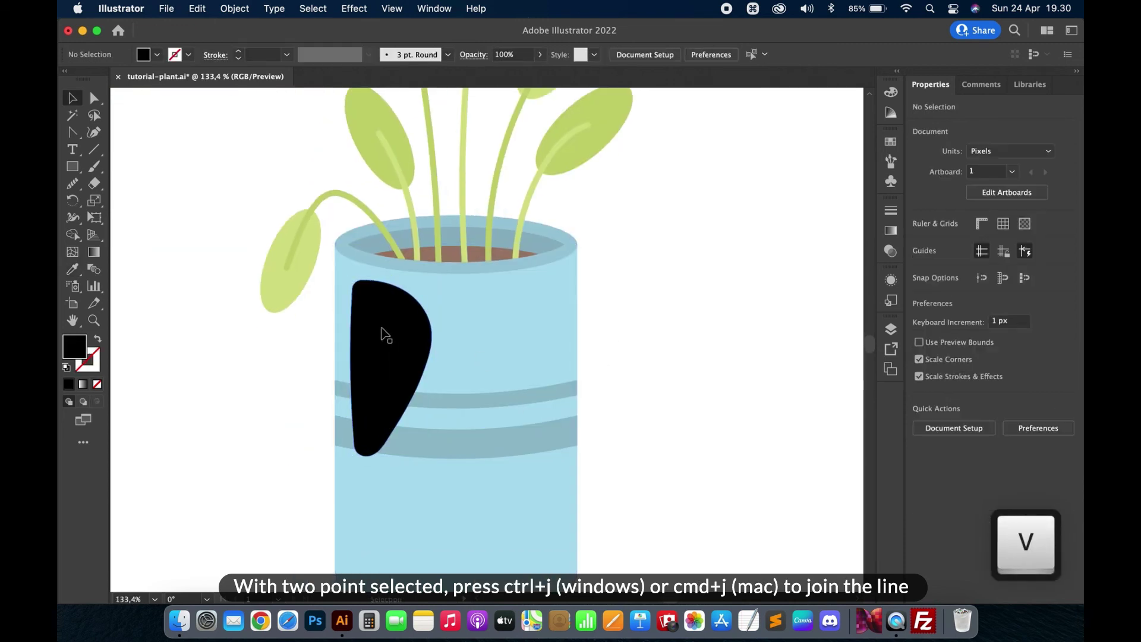
# Enlarge the highlight shape to about 61 by 131 px and change its fill to white
pyautogui.click(385, 334)
pyautogui.moveTo(435, 463); pyautogui.dragTo(439, 471)
pyautogui.doubleClick(74, 346)
pyautogui.moveTo(680, 382); pyautogui.dragTo(578, 278)
pyautogui.click(910, 291)
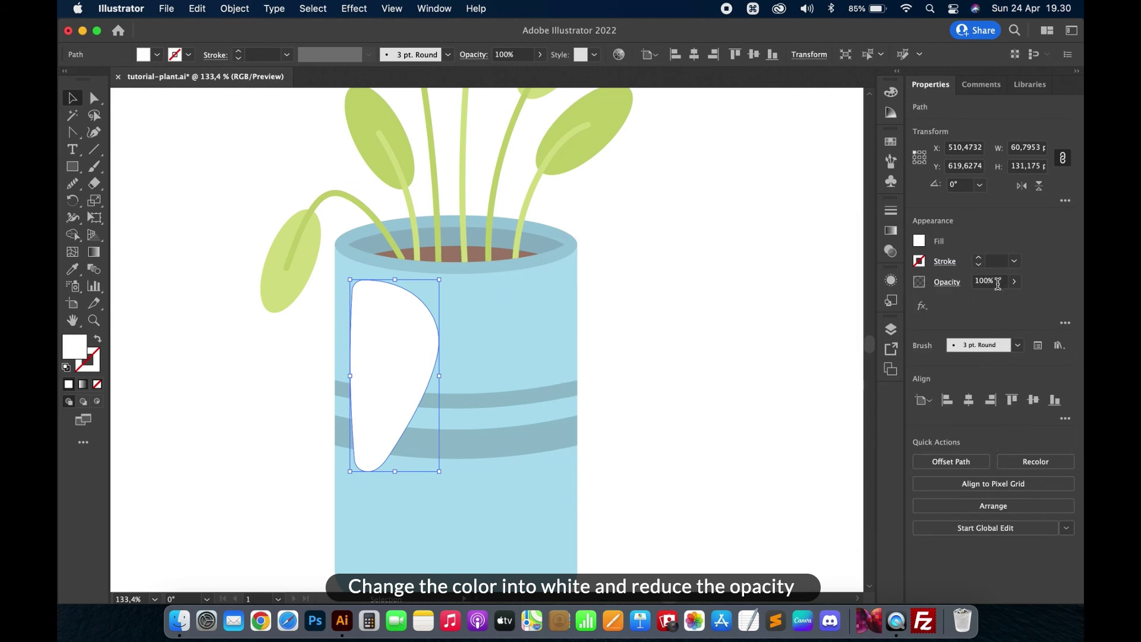
# Set the white highlight's opacity to 30%
pyautogui.click(998, 284)
pyautogui.write('30')
pyautogui.press('Return')
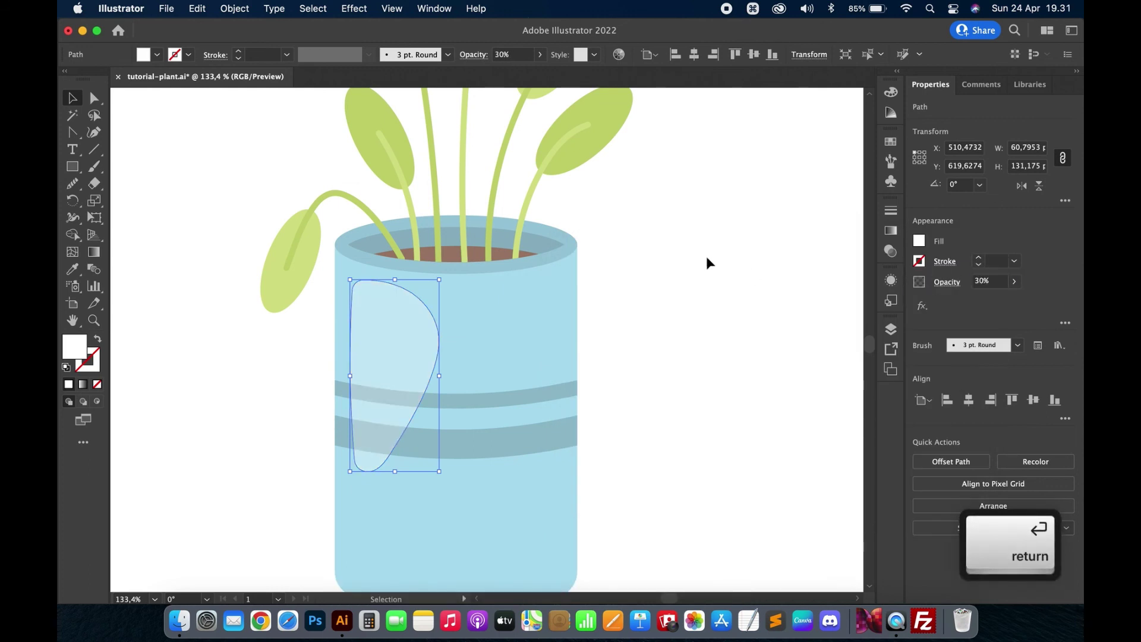
pyautogui.click(683, 266)
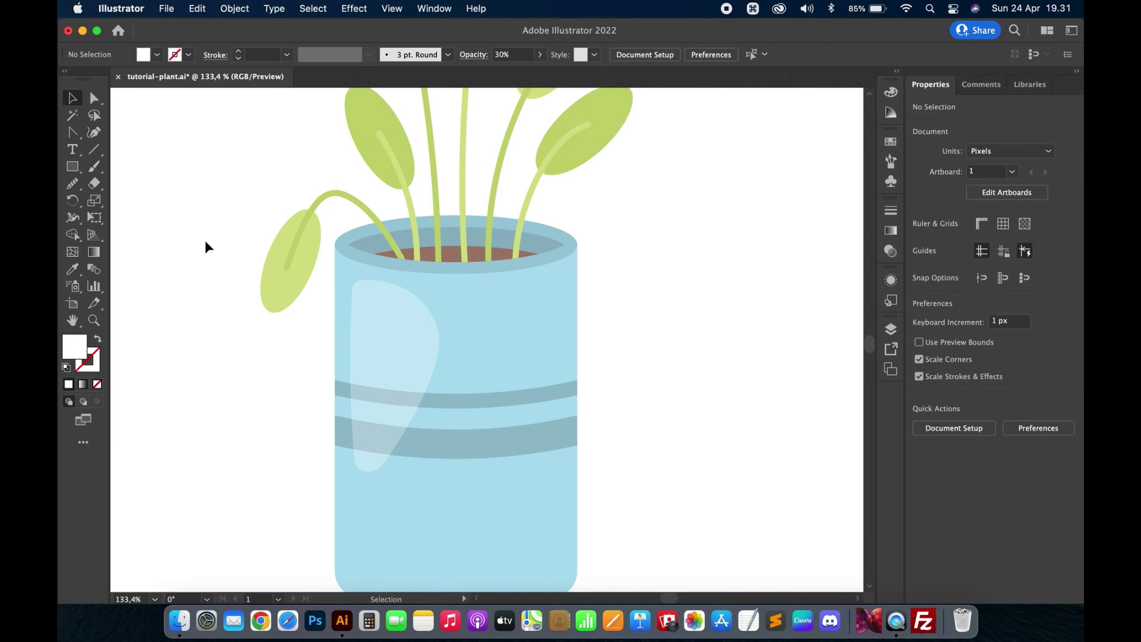
# Paint a smaller rounded outline about 26 by 48 px inside the upper part of the highlight with the Paintbrush
pyautogui.click(93, 166)
pyautogui.scroll(3, 376, 319)
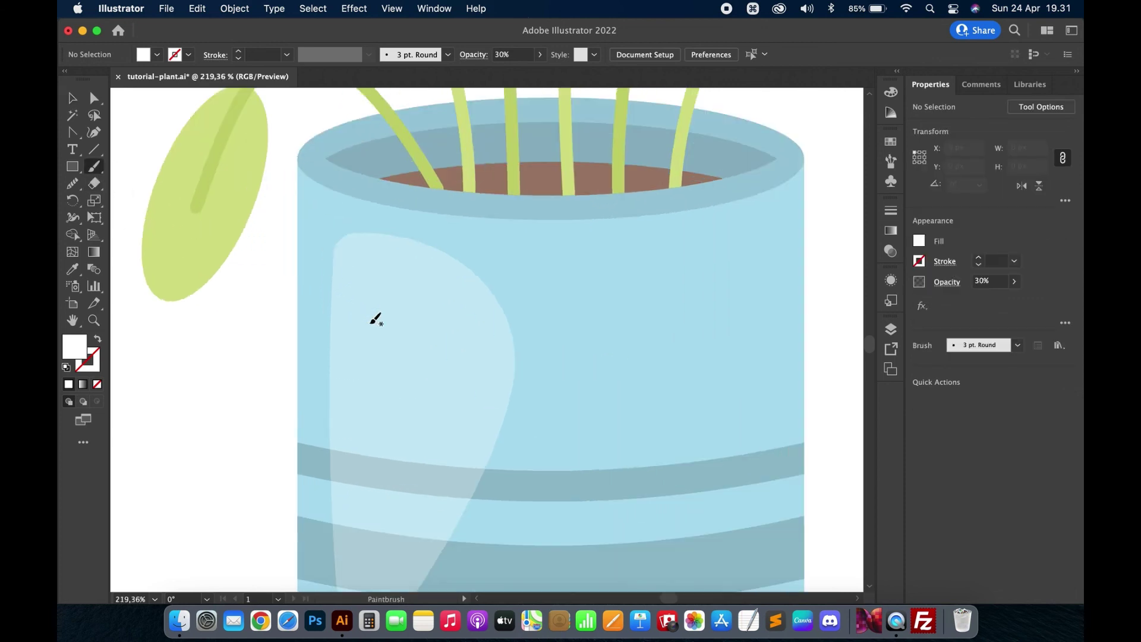
pyautogui.moveTo(366, 275)
pyautogui.mouseDown()
pyautogui.moveTo(367, 380)
pyautogui.moveTo(377, 402)
pyautogui.moveTo(402, 413)
pyautogui.moveTo(439, 367)
pyautogui.moveTo(443, 334)
pyautogui.moveTo(427, 295)
pyautogui.moveTo(374, 271)
pyautogui.mouseUp()
# Join the small outline's two open ends and round the resulting corner to about 5.6 px
pyautogui.press('a')
pyautogui.click(366, 278)
pyautogui.keyDown('shift'); pyautogui.click(375, 271); pyautogui.keyUp('shift')
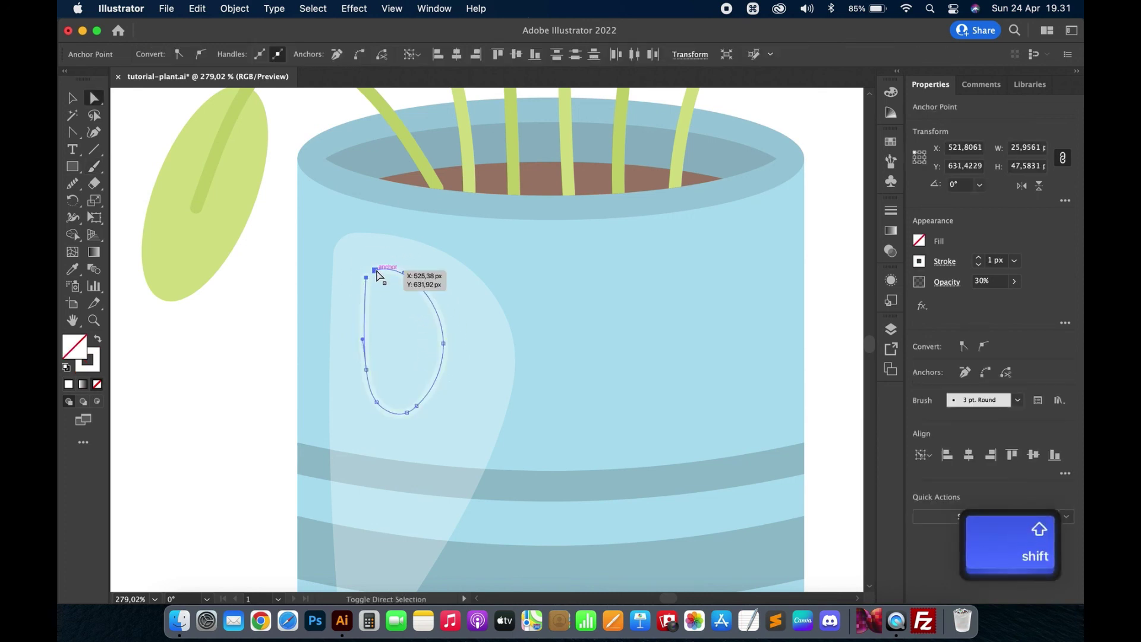
pyautogui.press('super+j')
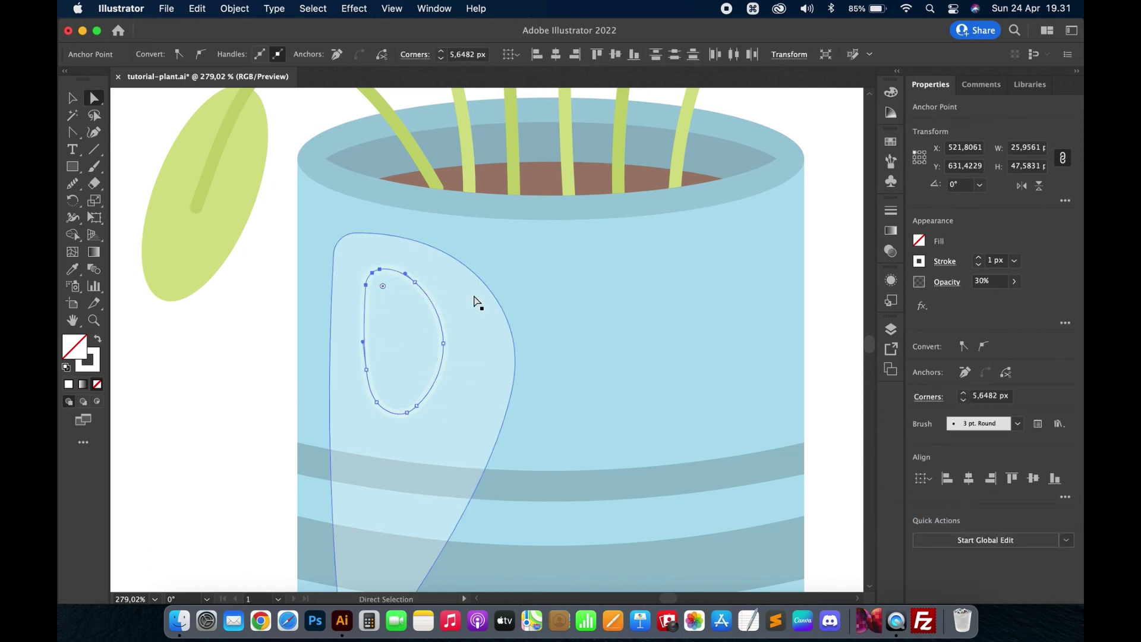
# Copy the large highlight's white fill to the small shape and set the small shape's opacity to 40%
pyautogui.press('v')
pyautogui.press('i')
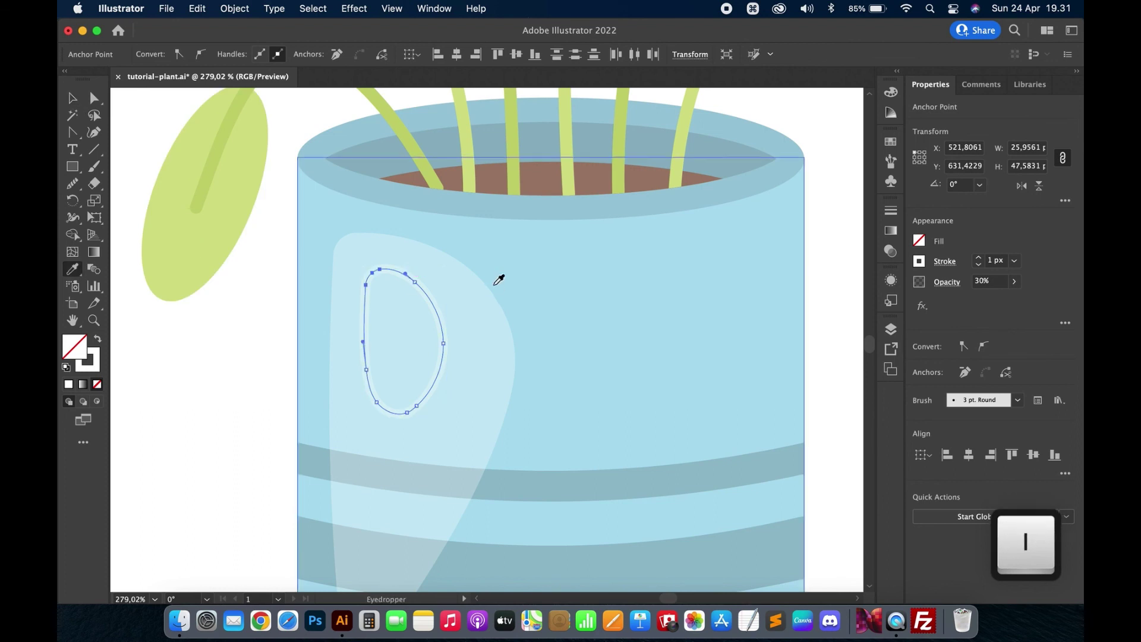
pyautogui.click(485, 315)
pyautogui.press('v')
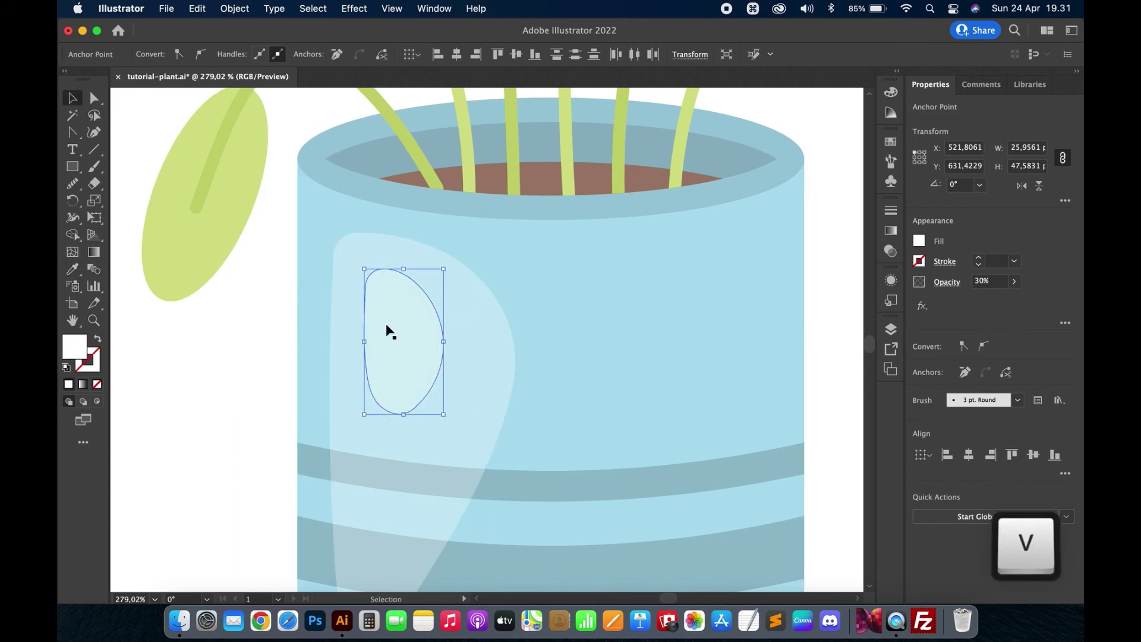
pyautogui.click(989, 280)
pyautogui.write('40')
pyautogui.press('Return')
pyautogui.press('super+shift+a')
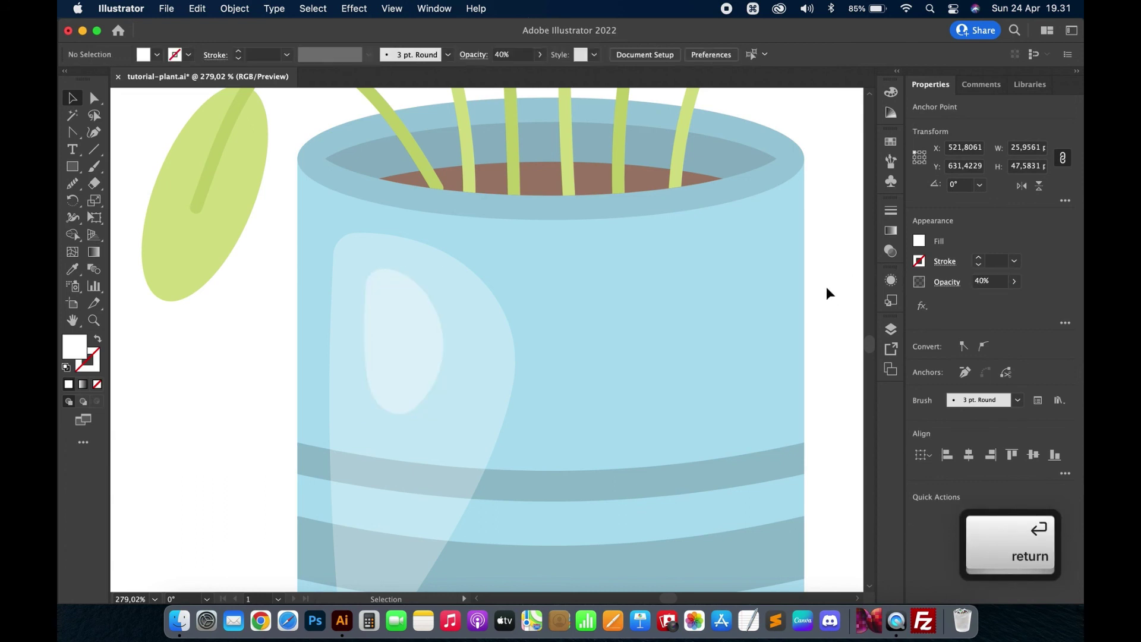
pyautogui.scroll(-5, 820, 301)
pyautogui.scroll(-5, 818, 301)
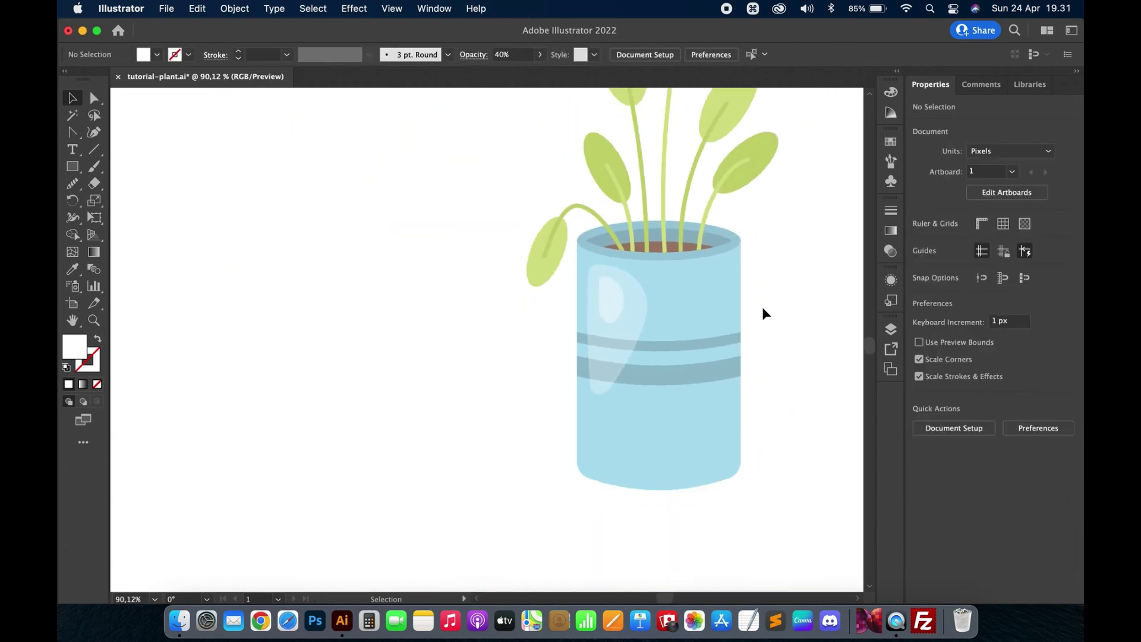
pyautogui.scroll(-2, 737, 277)
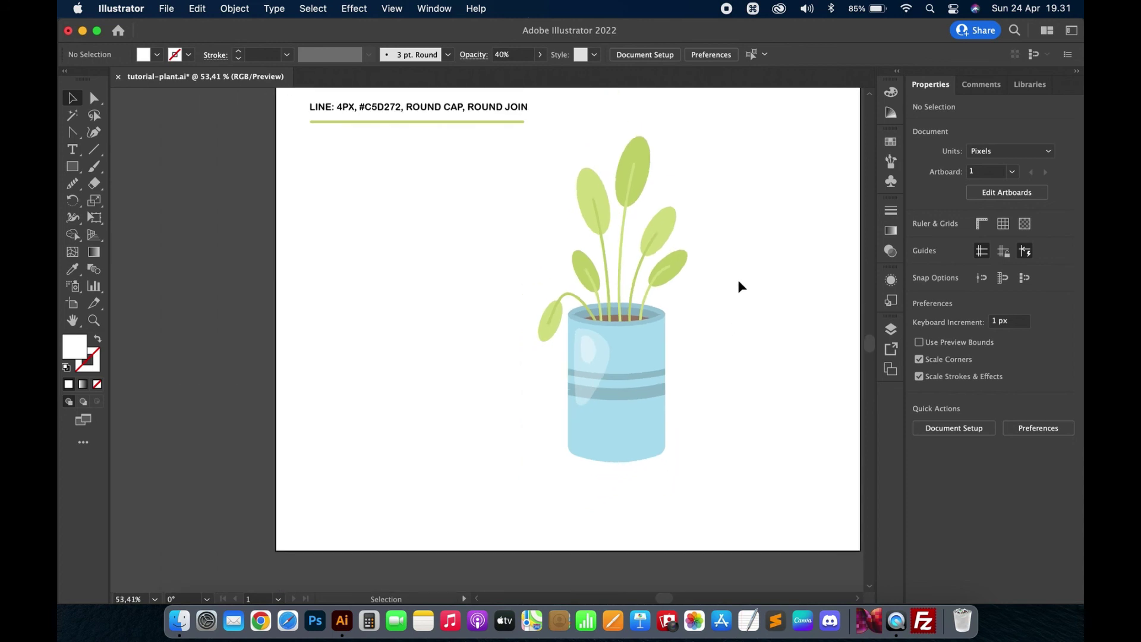
pyautogui.scroll(3, 738, 278)
pyautogui.scroll(2, 738, 283)
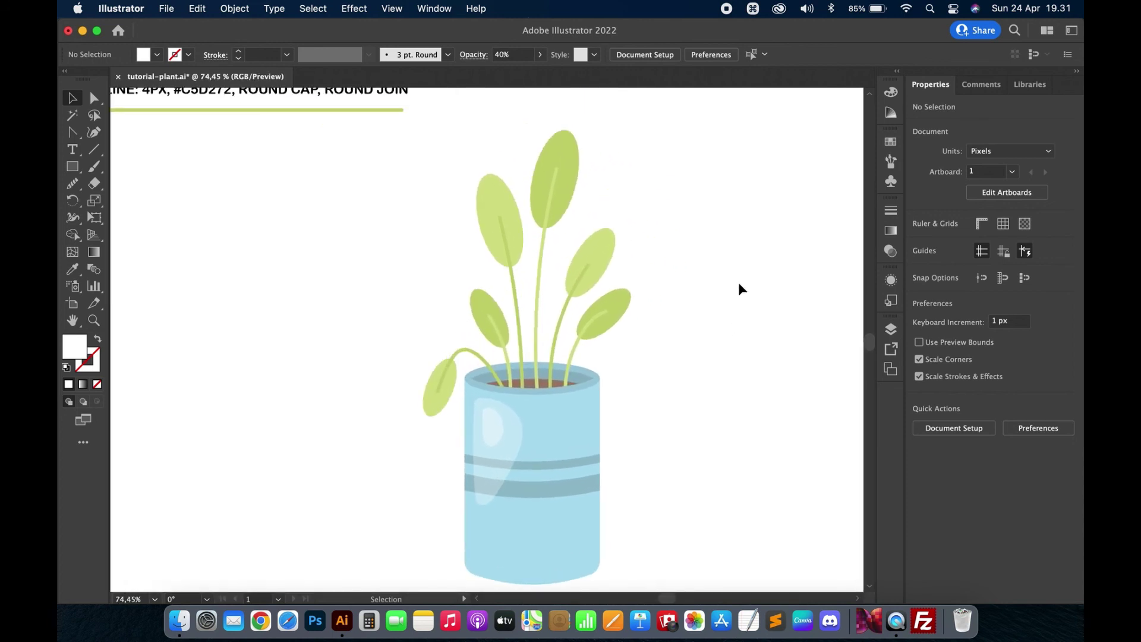
pyautogui.scroll(-1, 738, 282)
pyautogui.click(727, 8)
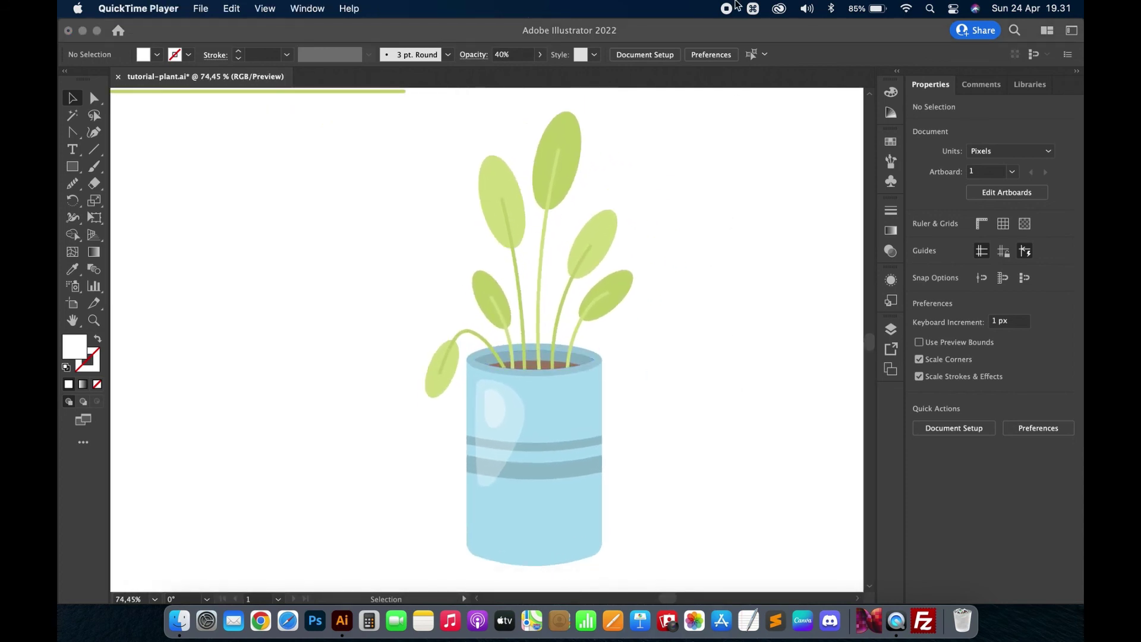